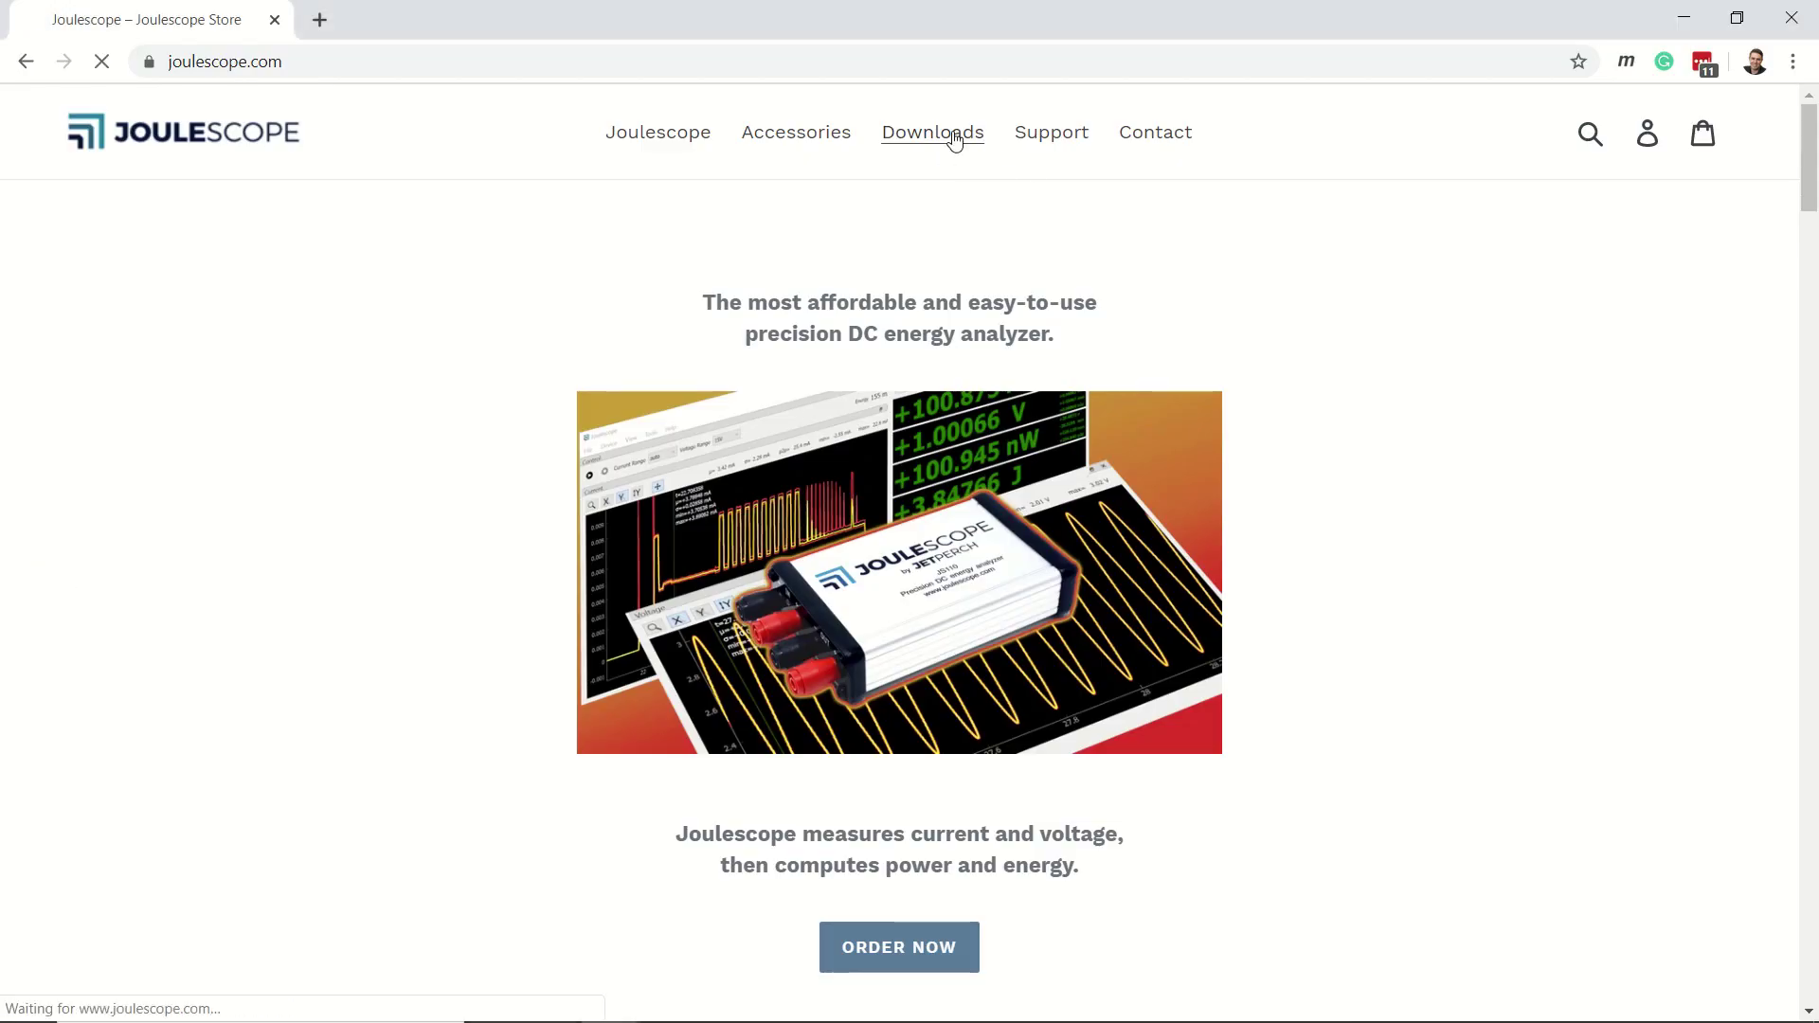
Step: Start downloading the Joulescope UI Windows installer from joulescope.com's Downloads page
click(528, 509)
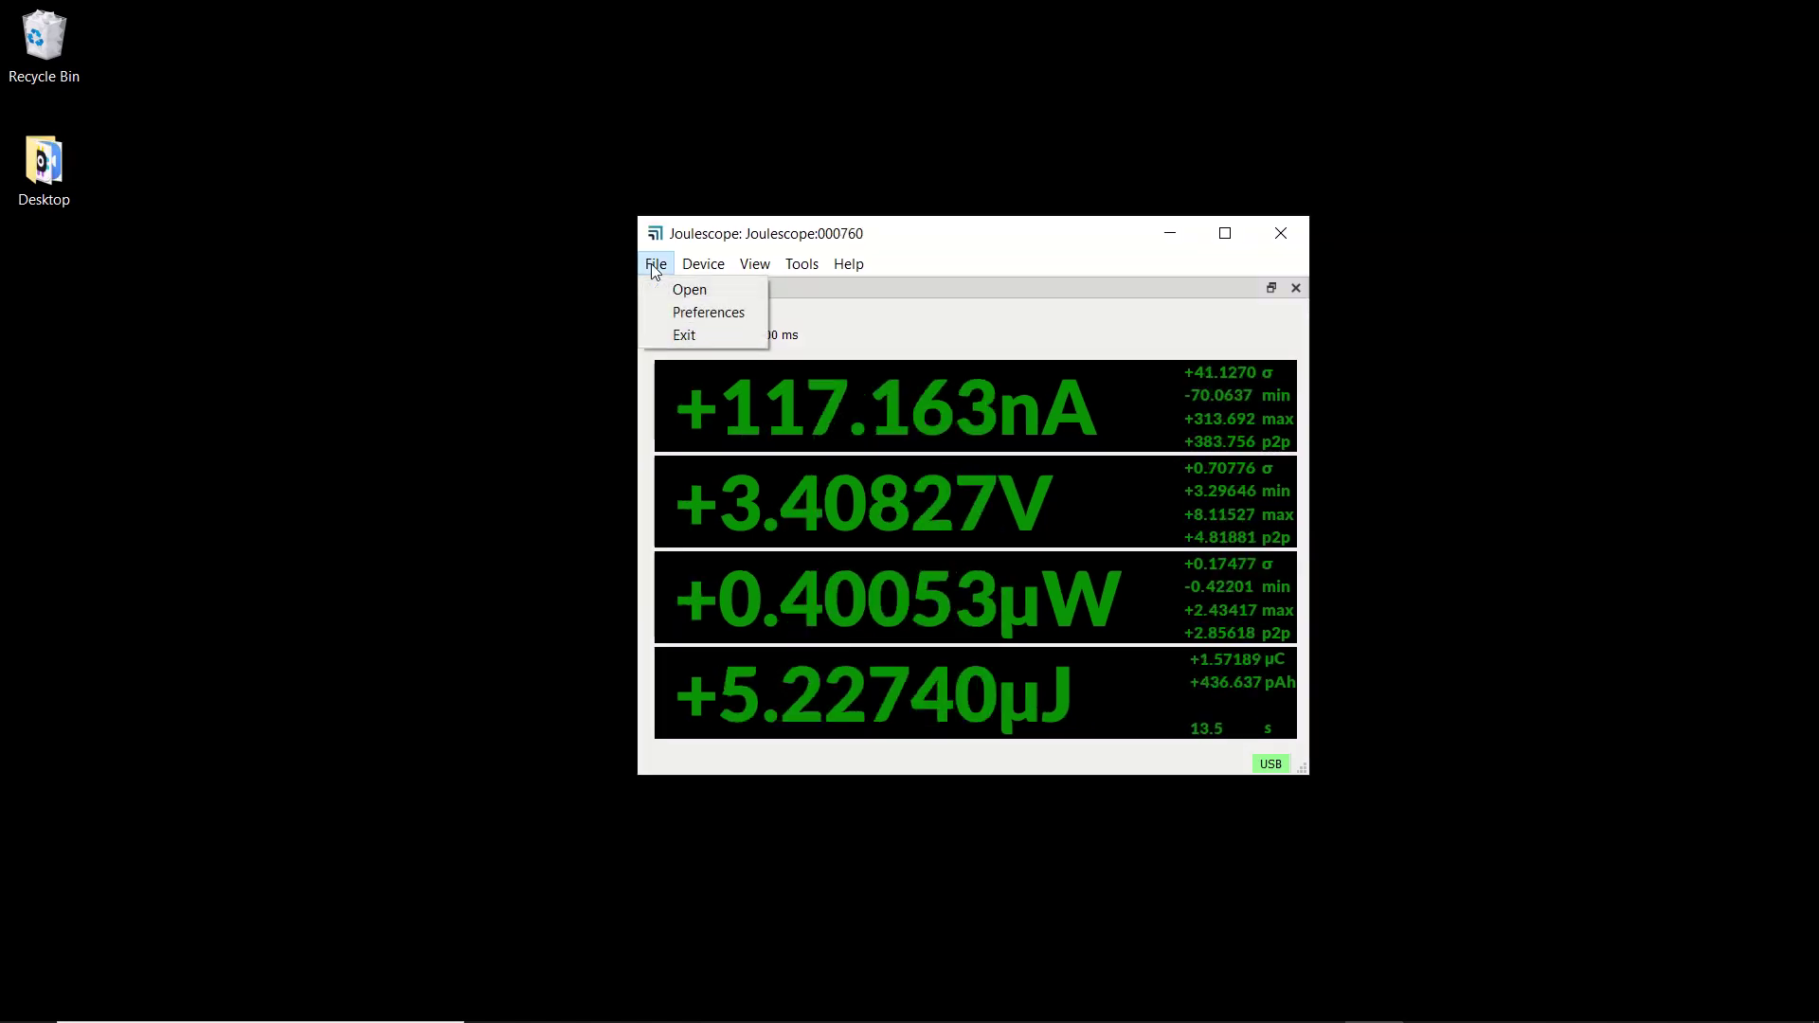
Step: Keep Device reduction_frequency at 2 Hz in Preferences, then toggle multimeter Accumulate on and off
click(695, 309)
click(745, 448)
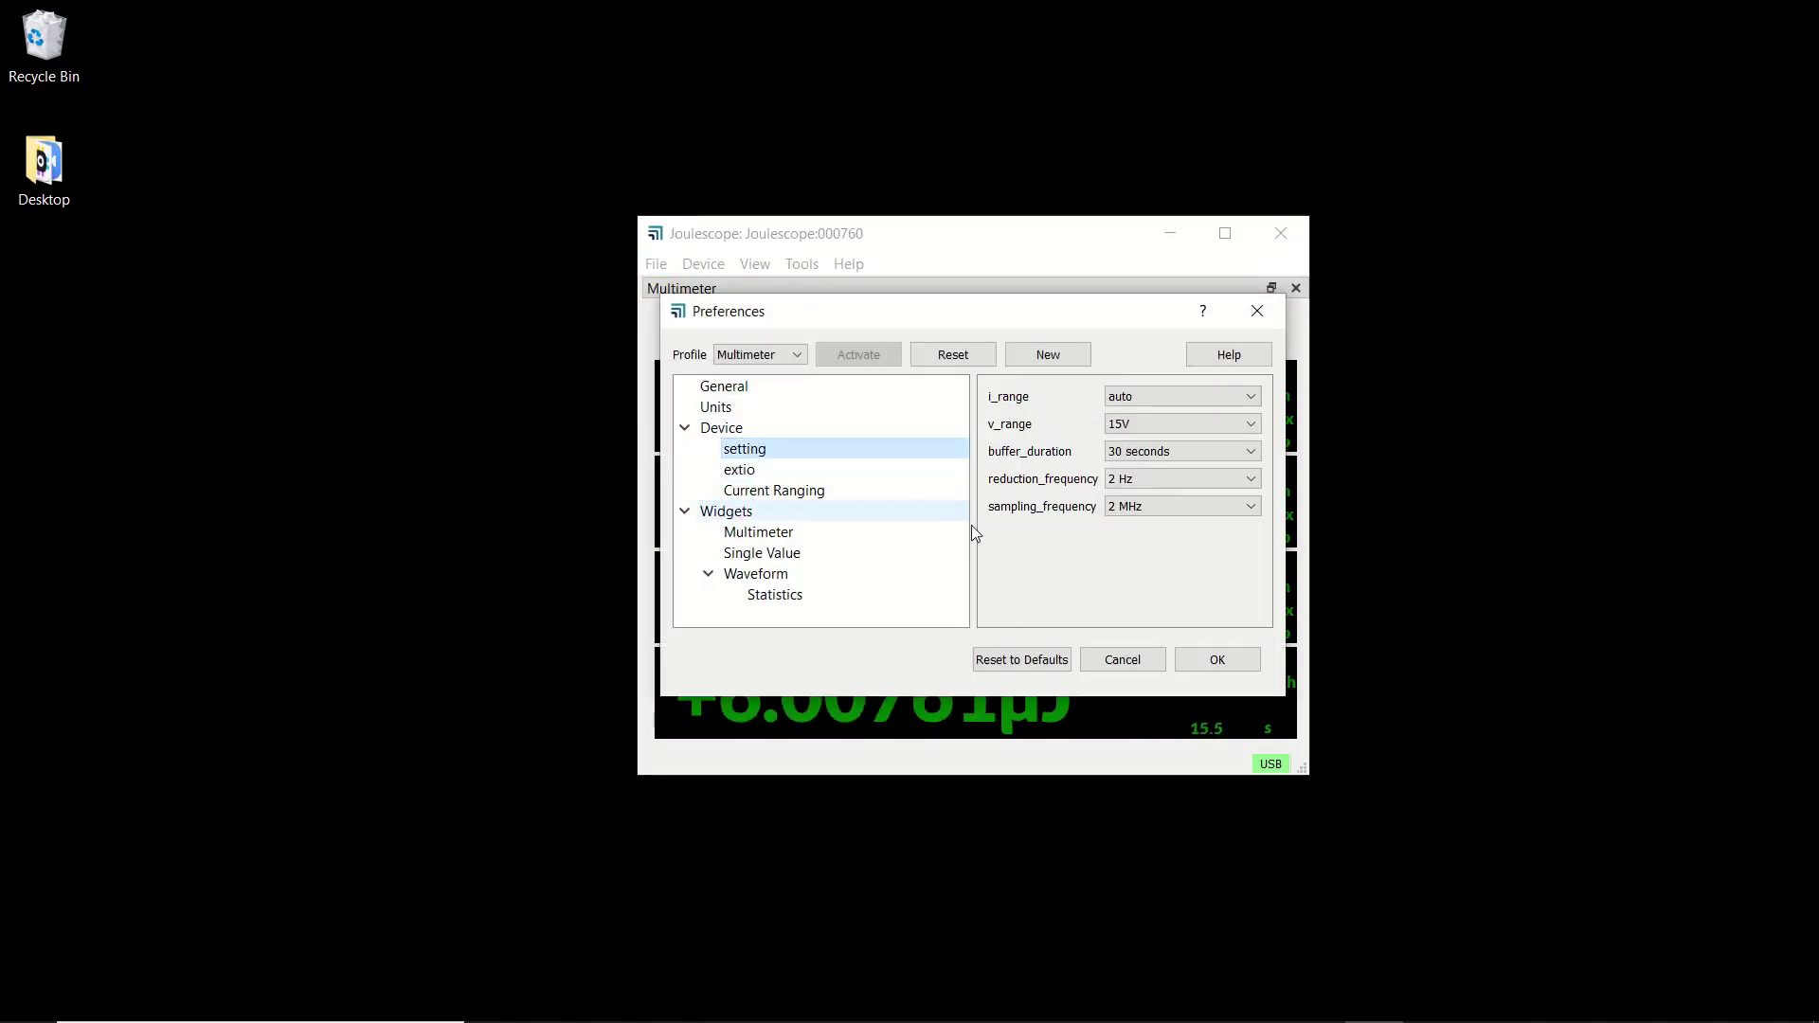
click(1134, 481)
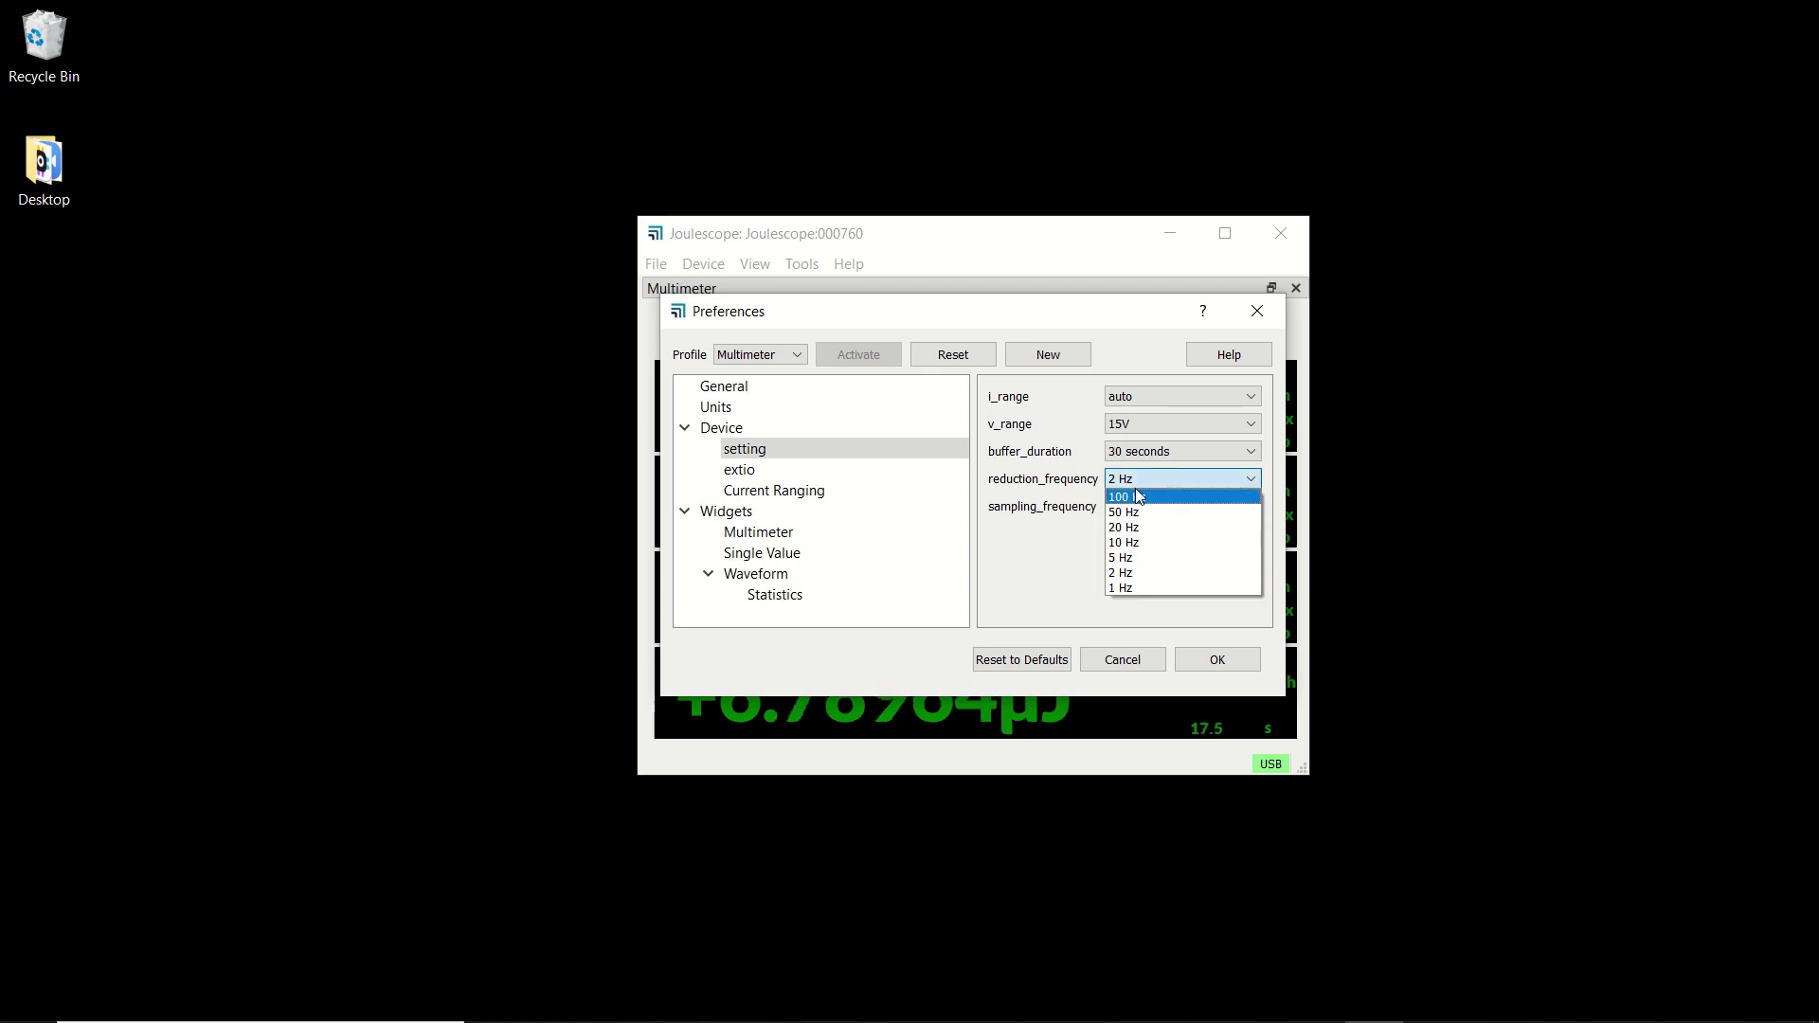
click(1135, 574)
click(1197, 654)
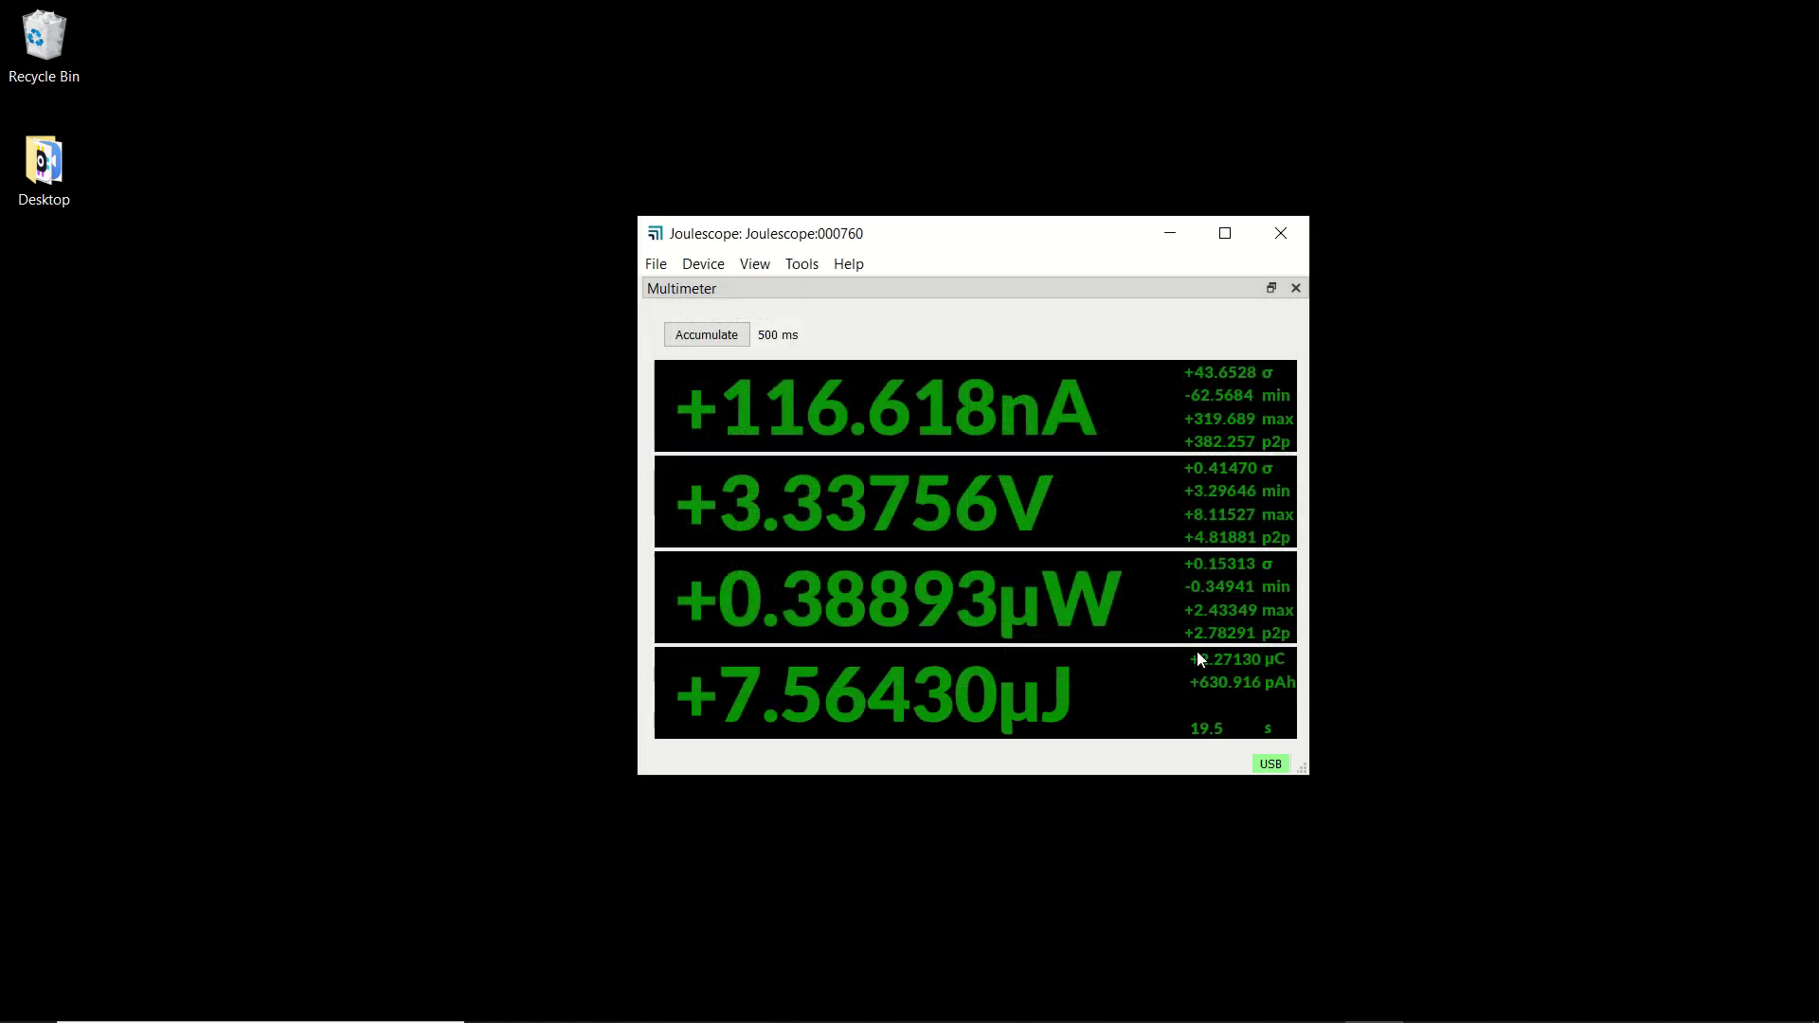
click(702, 337)
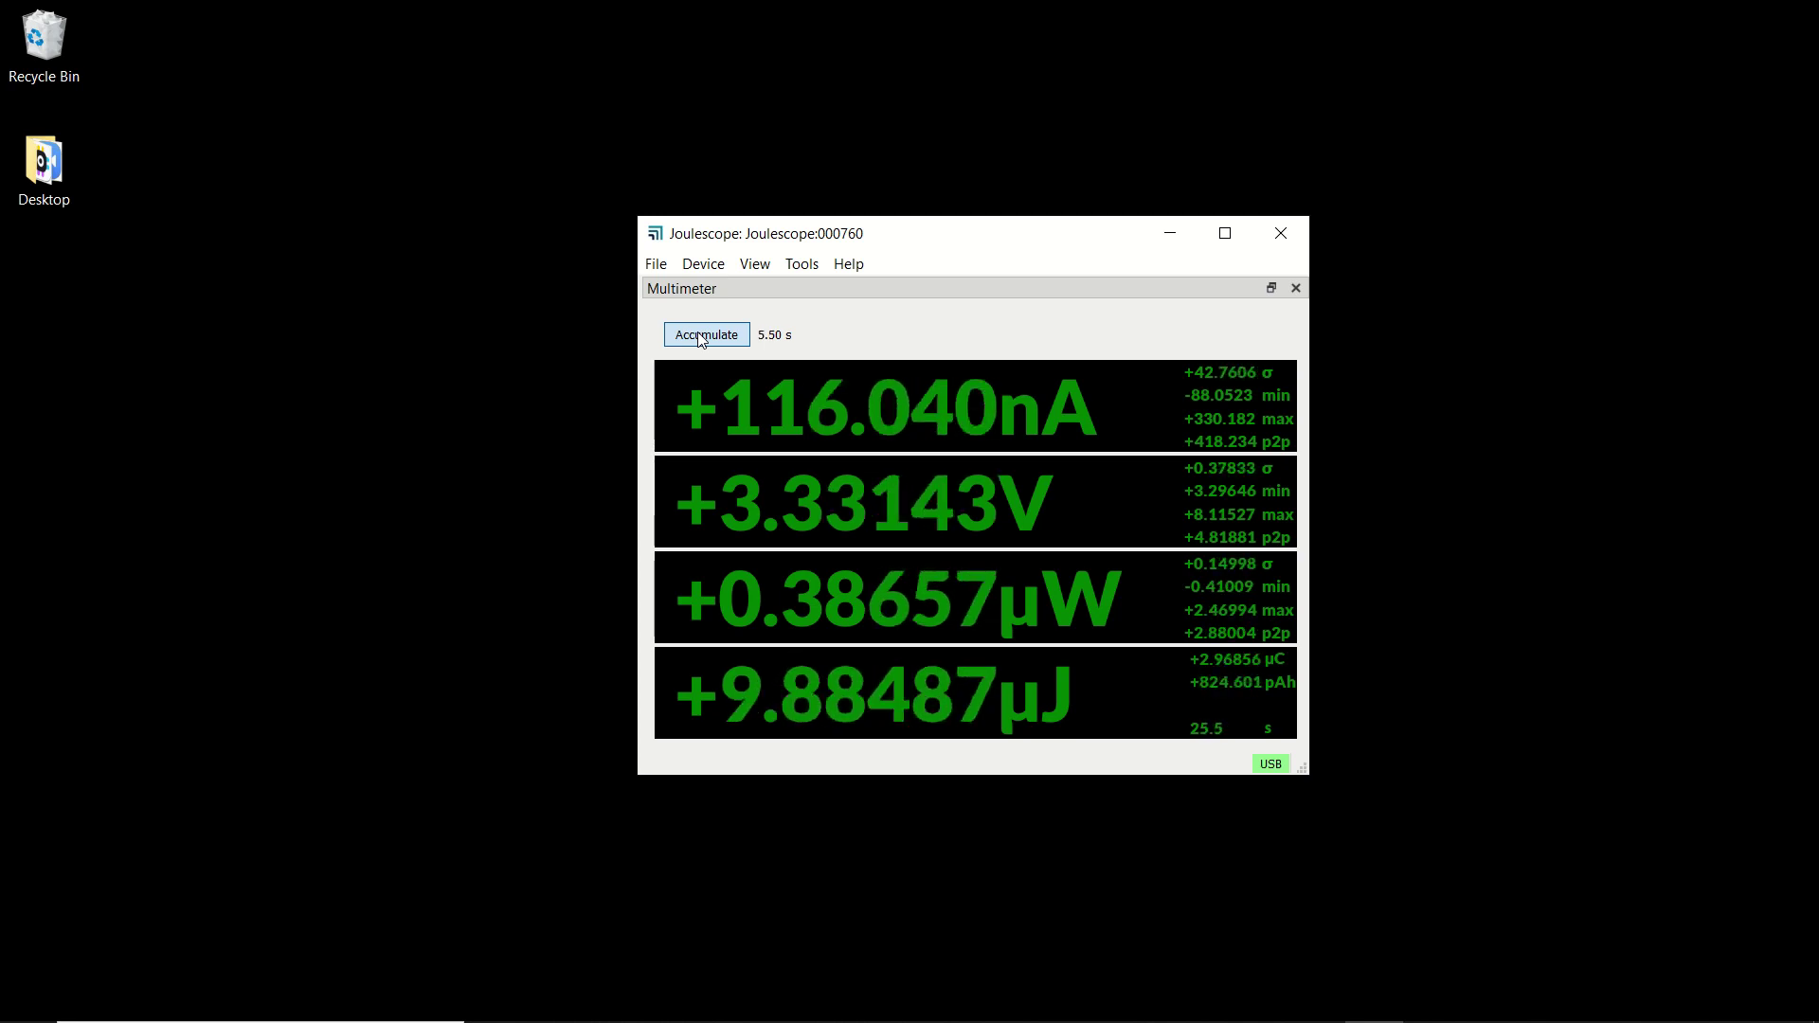
click(702, 336)
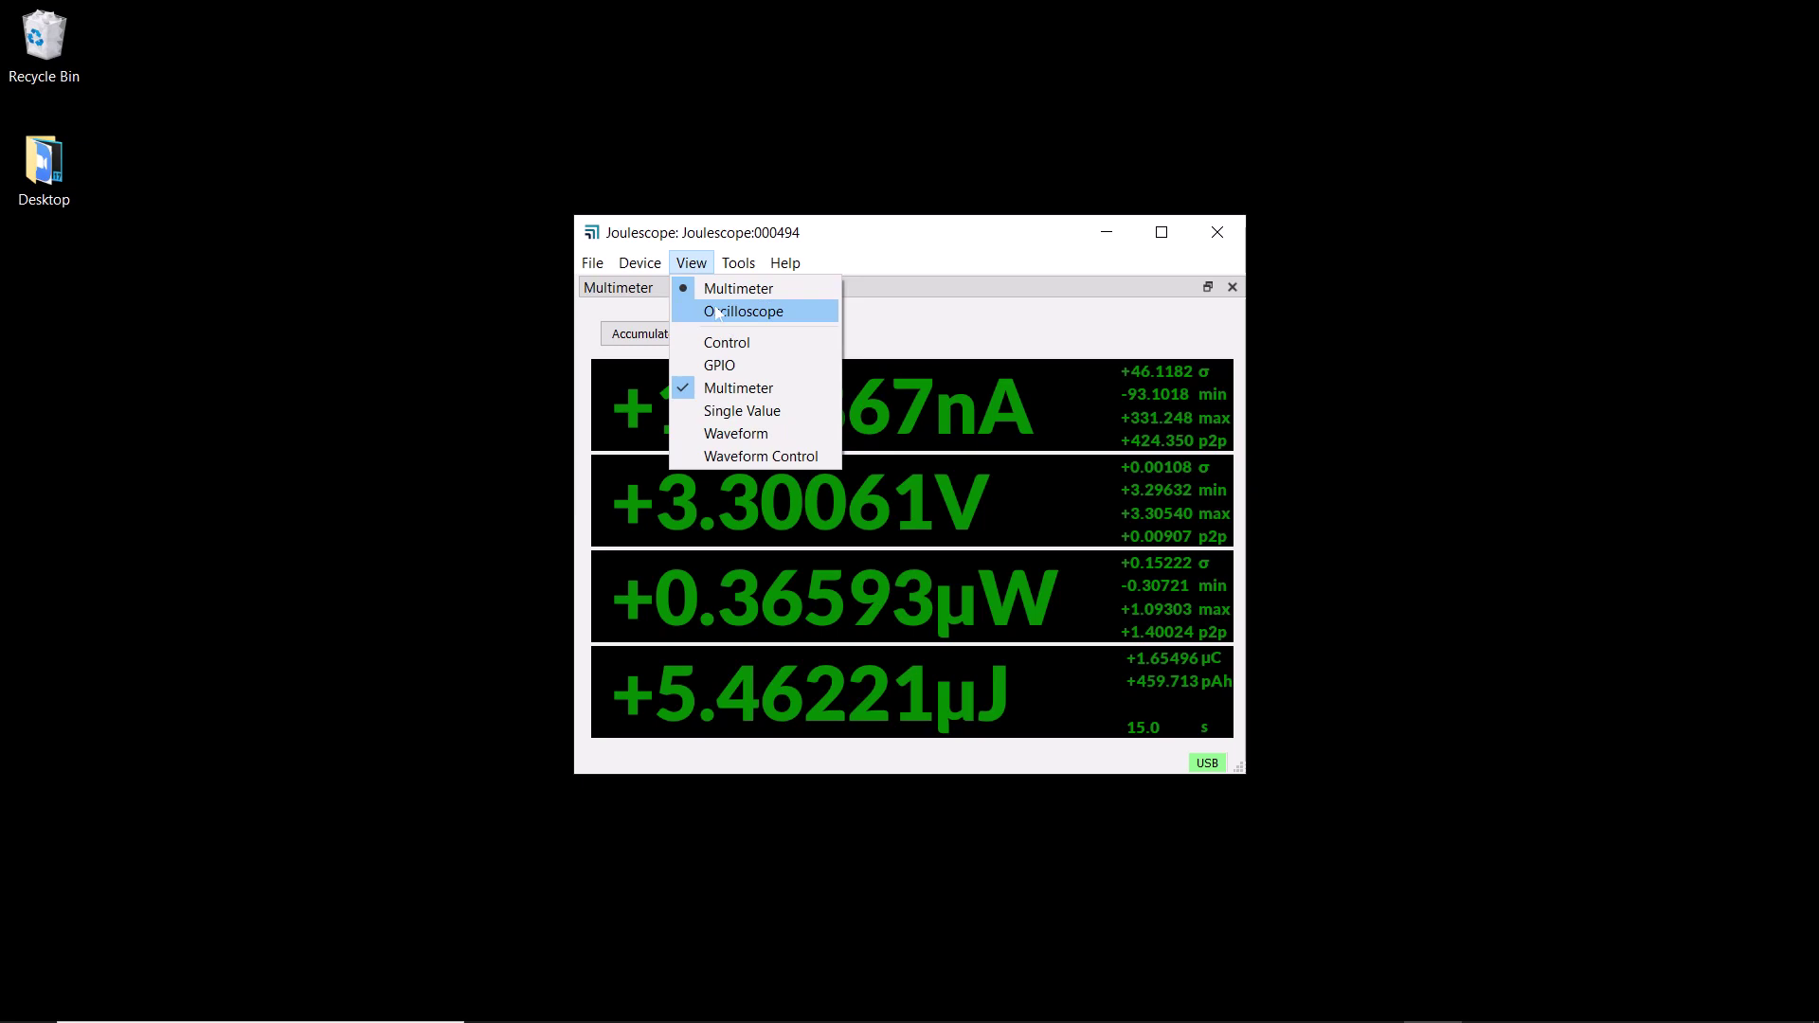
Step: Switch to the Oscilloscope view, stop streaming, and zoom and pan to the 20.5–25 s burst
click(725, 309)
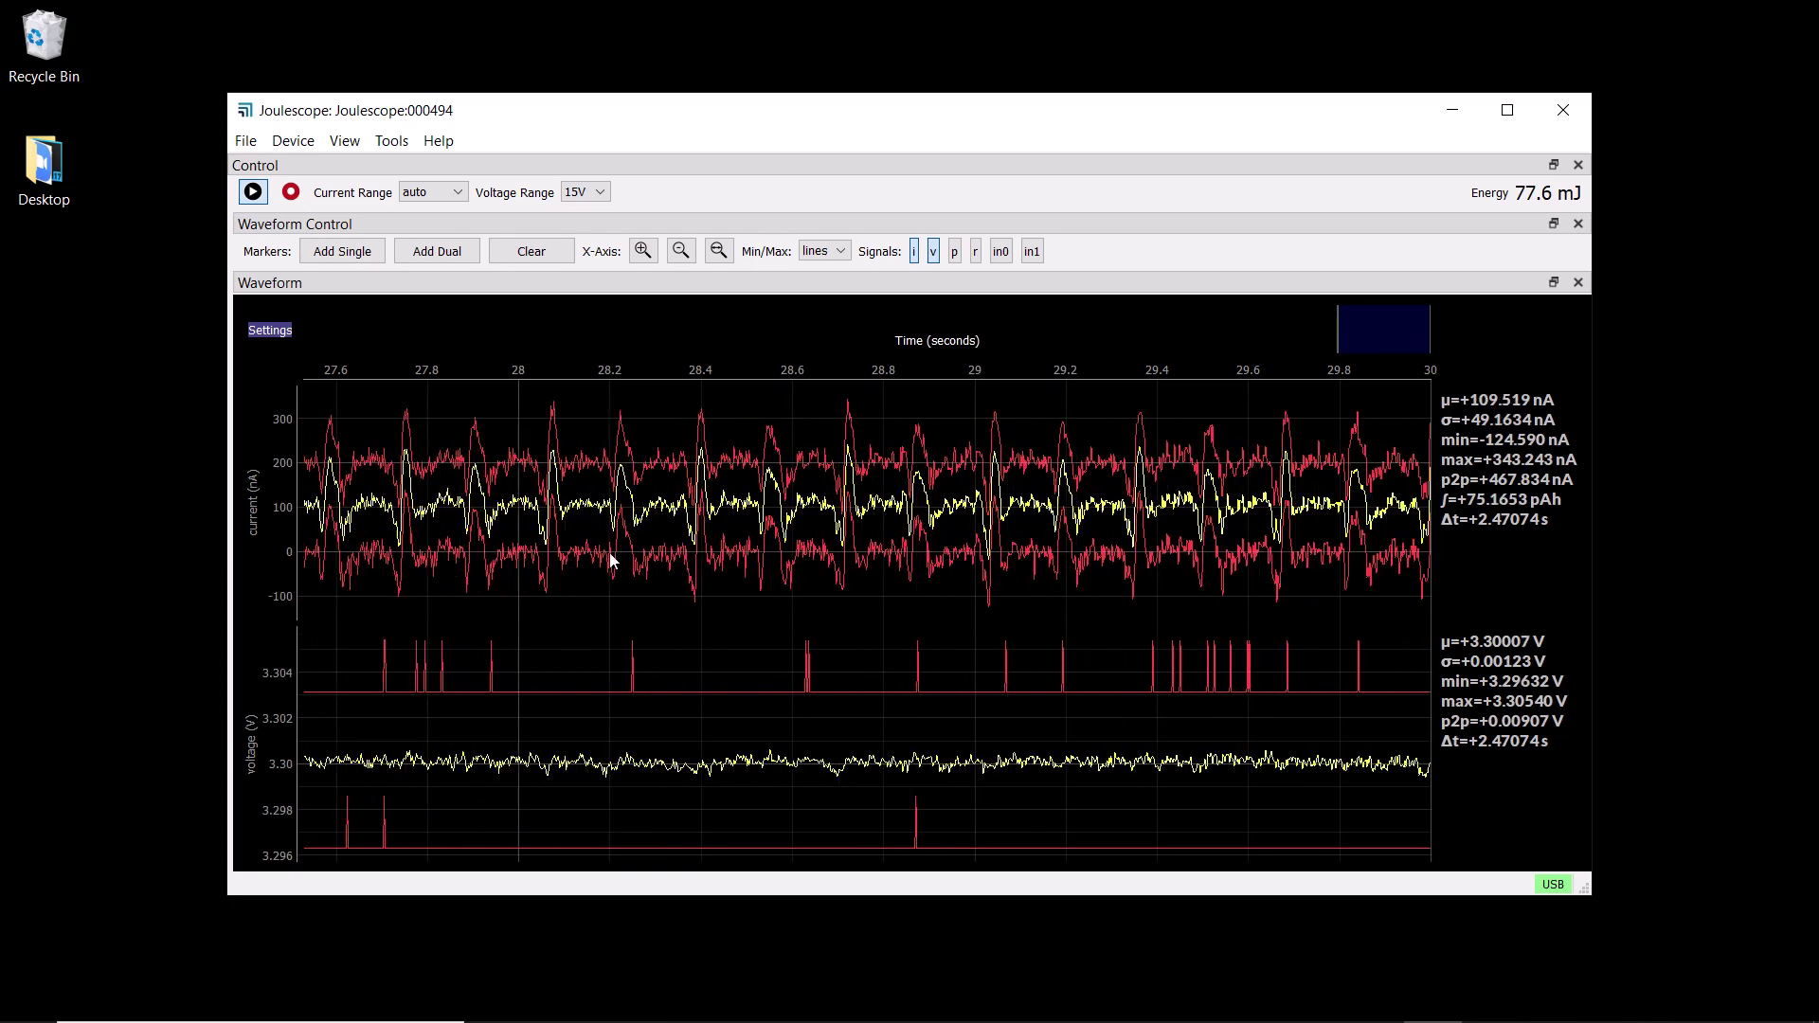
click(252, 191)
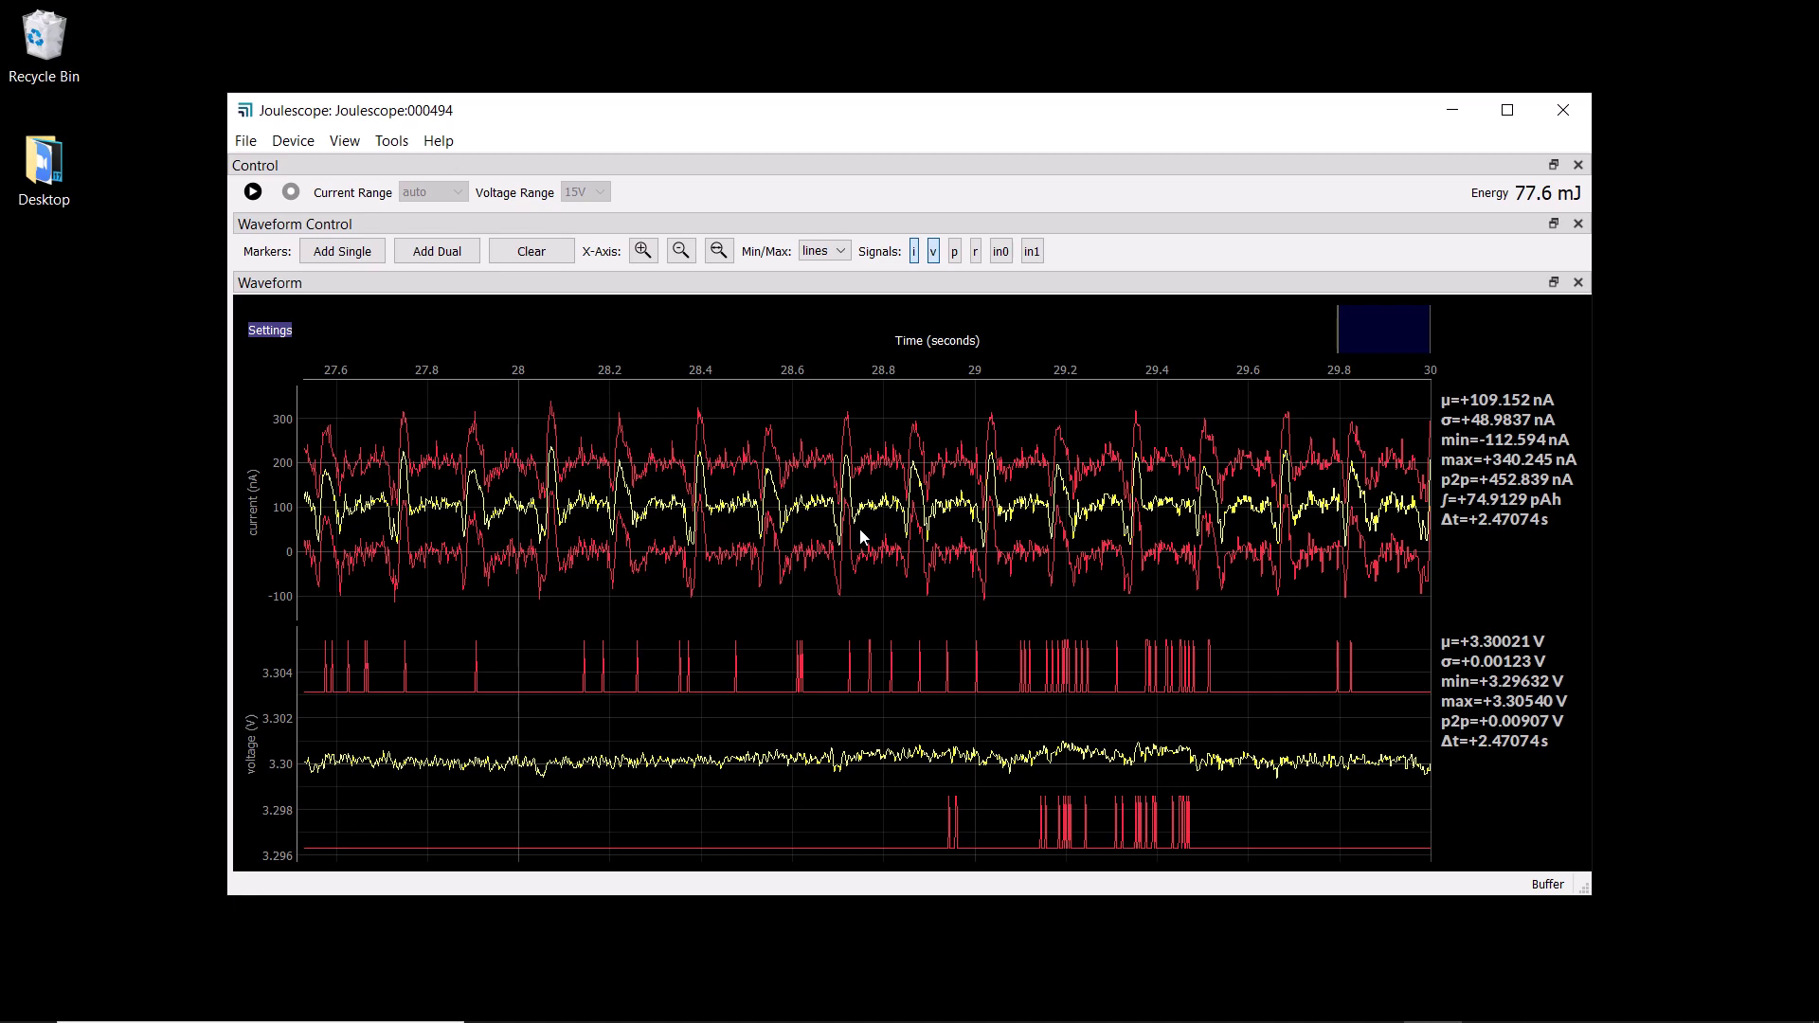
scroll(855, 537, down, 5)
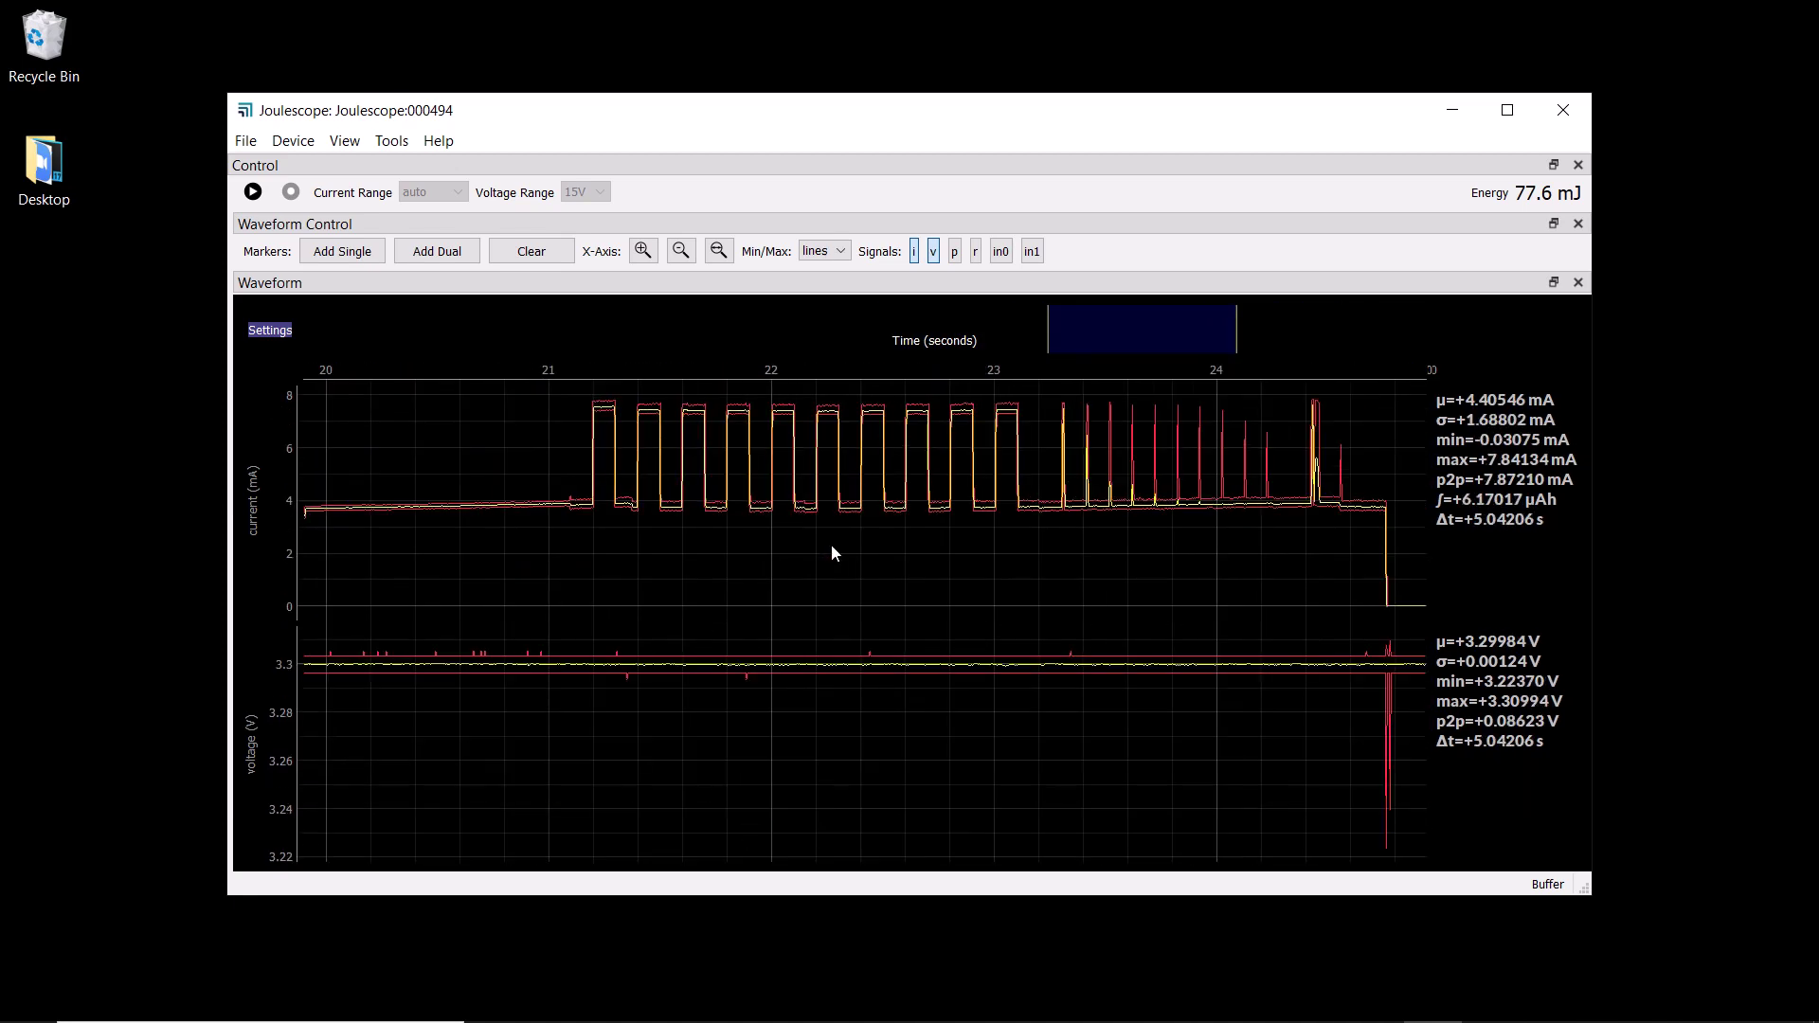
mouse_move(872, 486)
mouse_down()
mouse_move(1158, 488)
mouse_move(568, 504)
mouse_move(847, 501)
mouse_up()
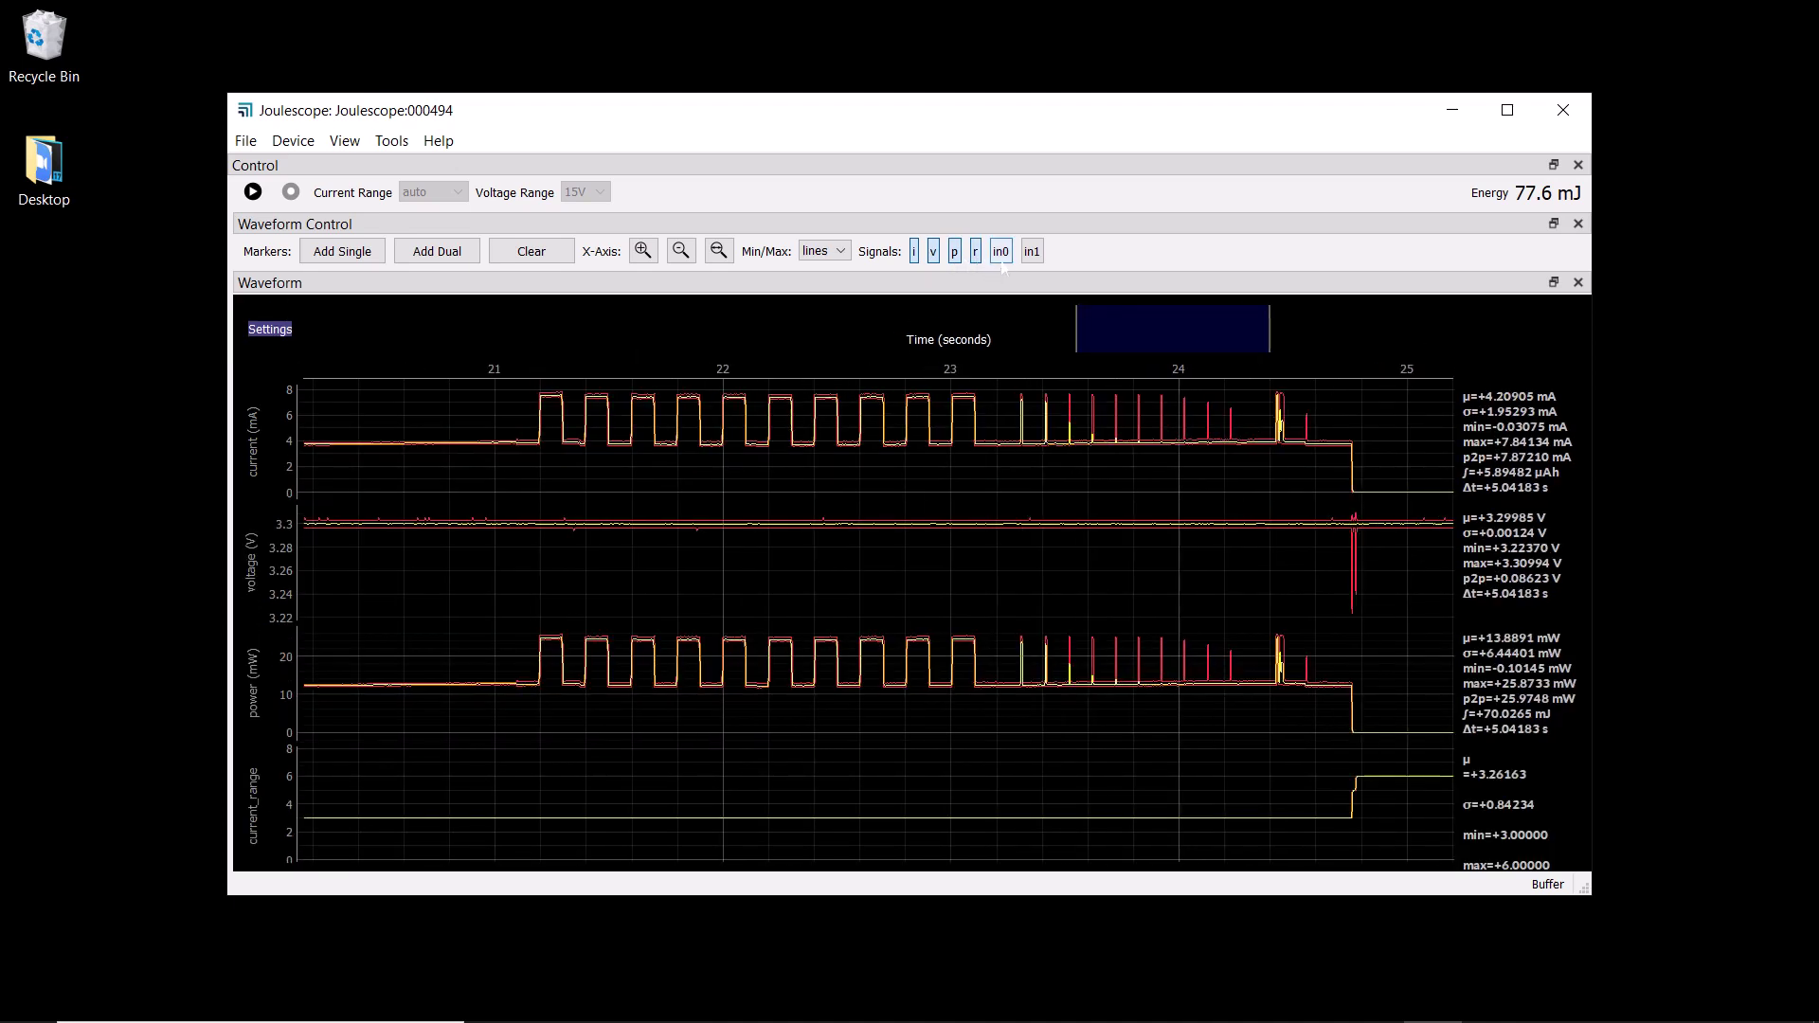
Step: Hide the voltage, power, range, in0 and in1 plots, then zoom the current trace to 22.7–23.4 s
click(1032, 251)
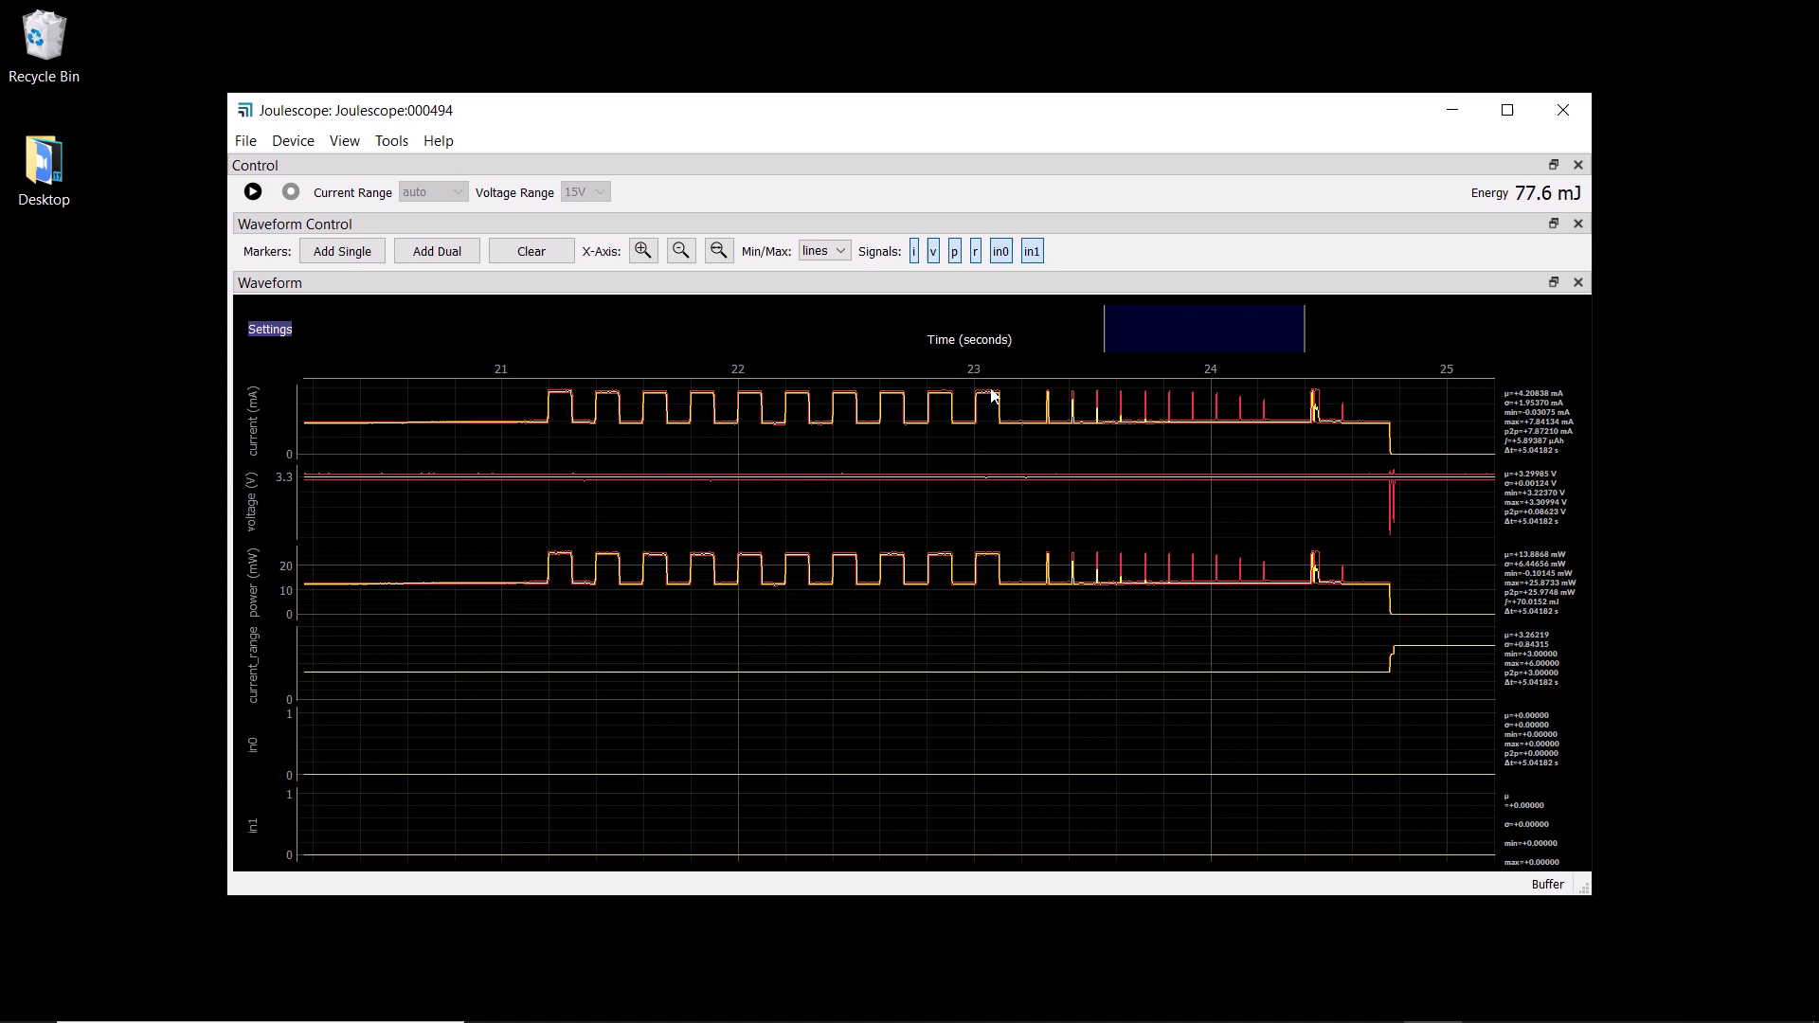
click(933, 251)
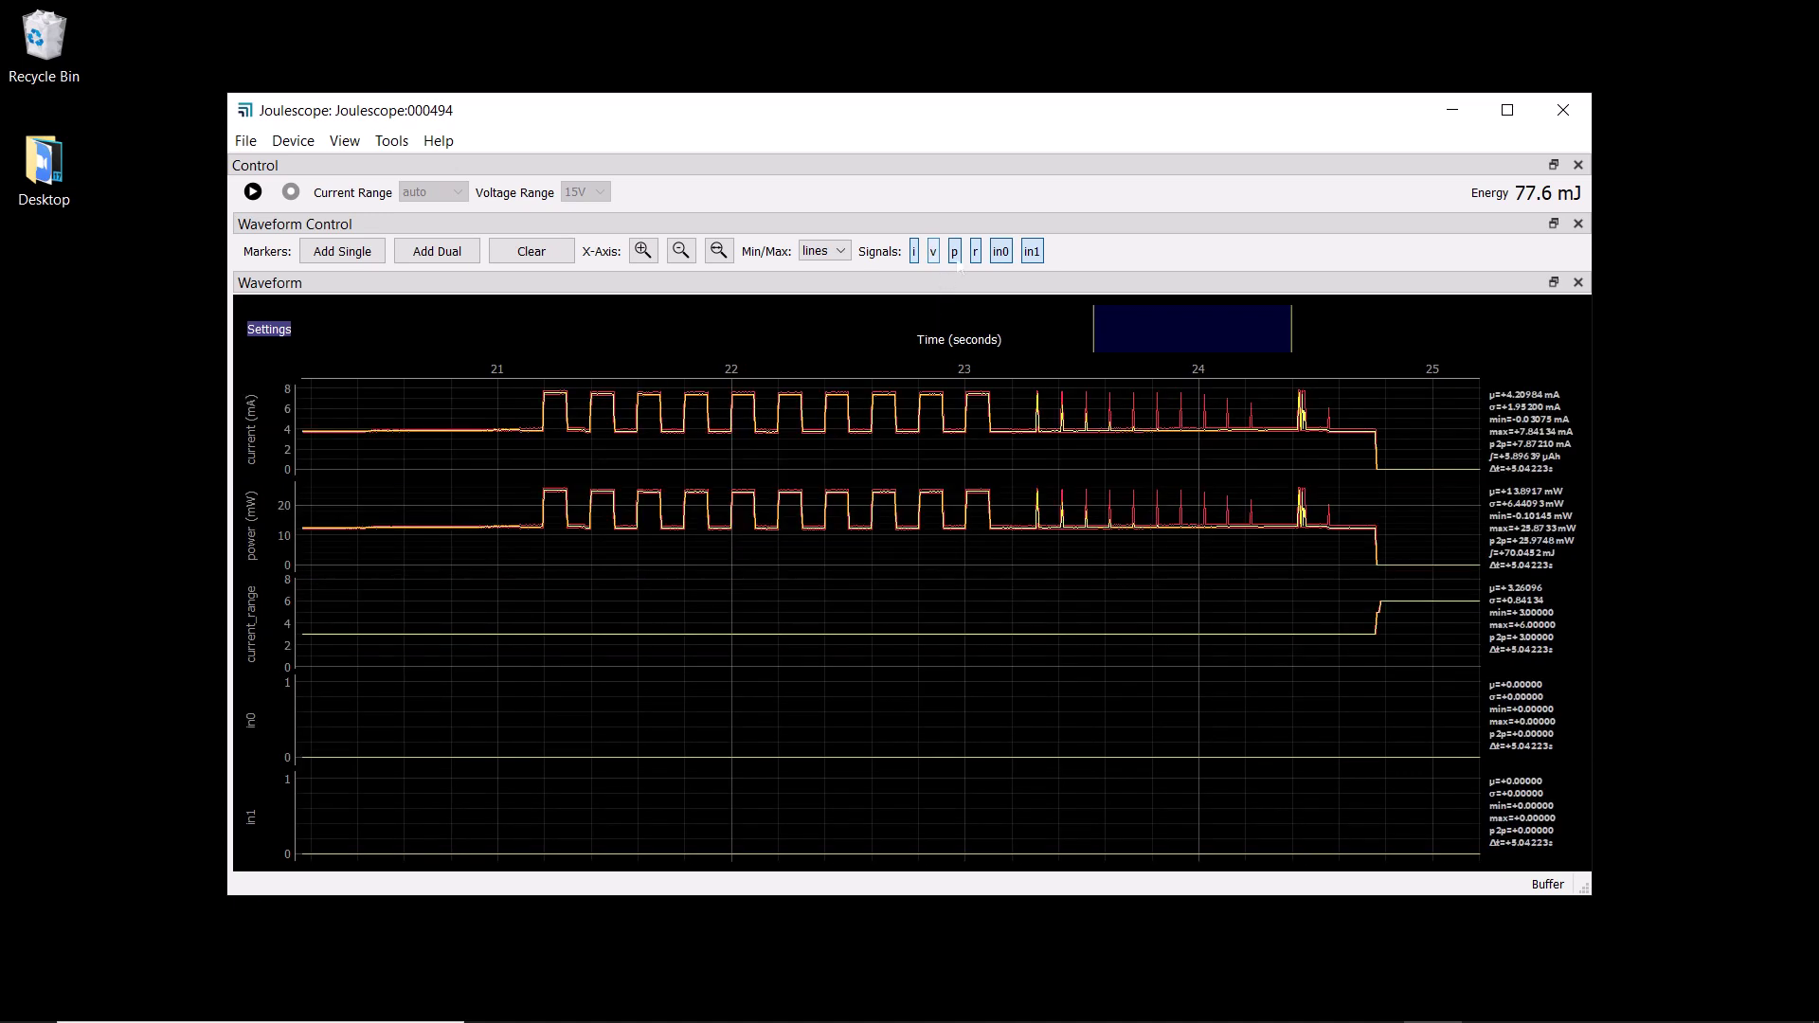
click(954, 251)
click(975, 251)
click(1001, 251)
click(1032, 251)
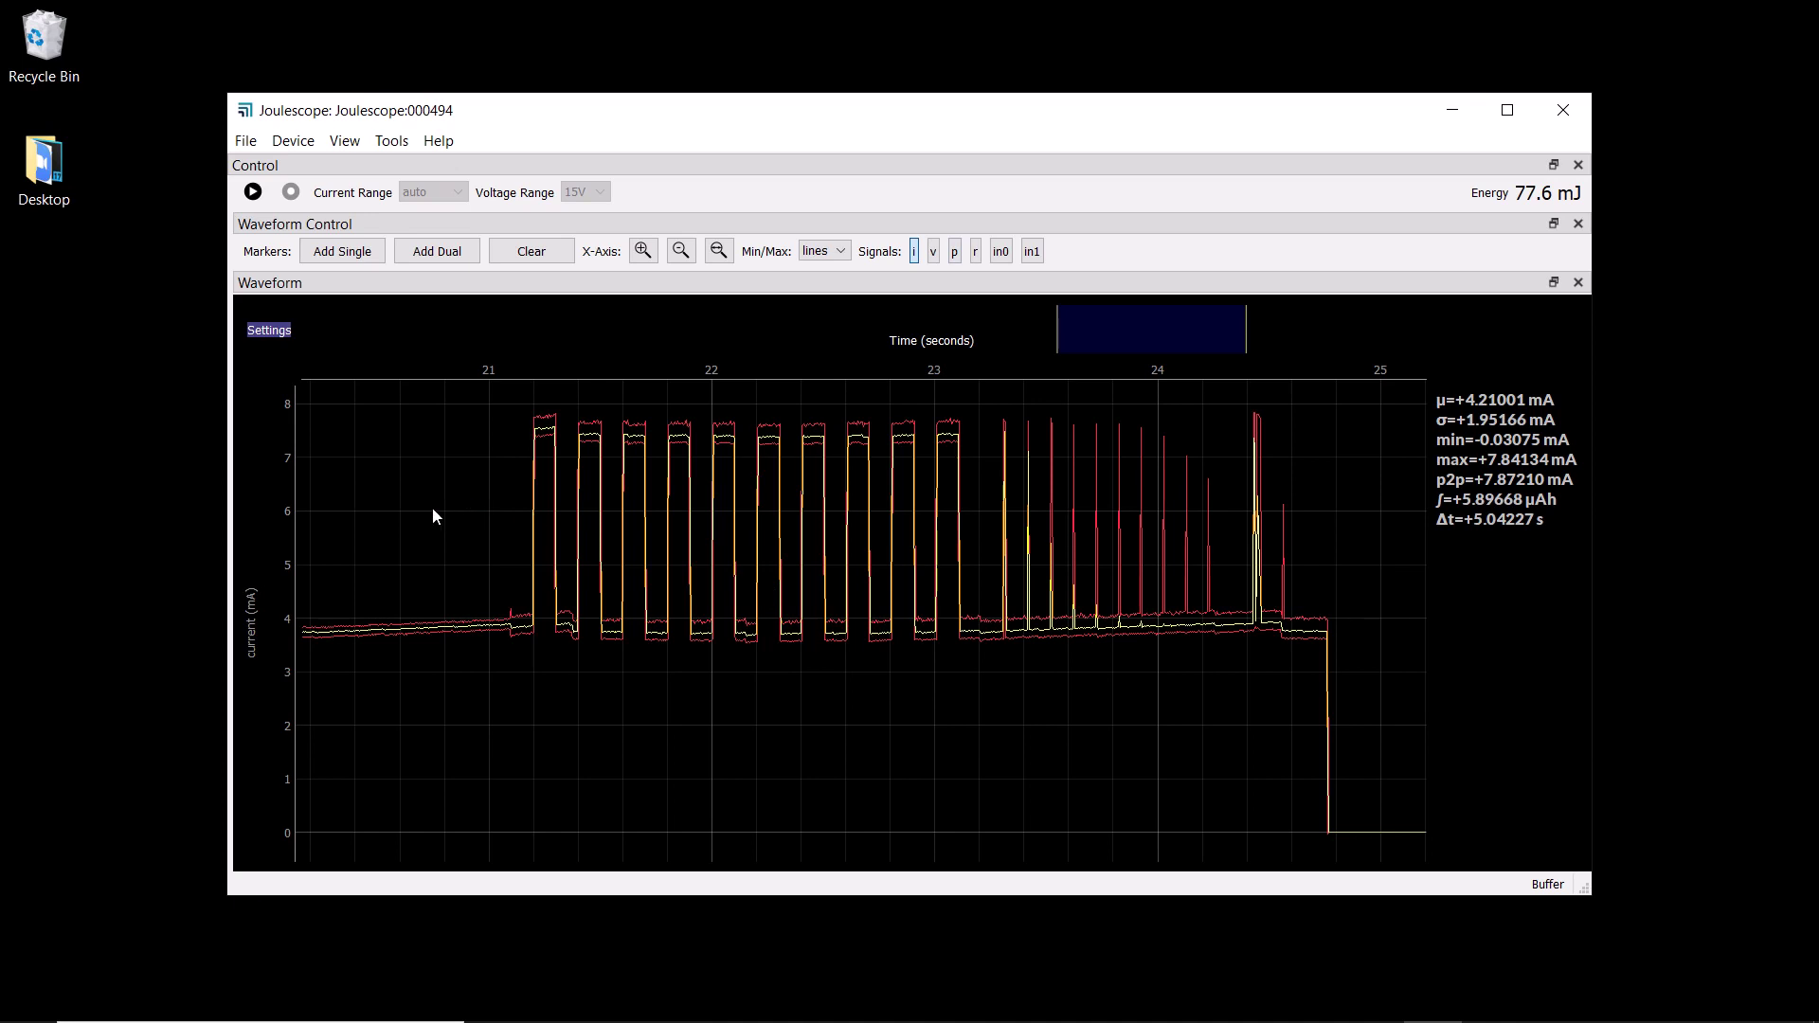
drag(985, 621, 933, 609)
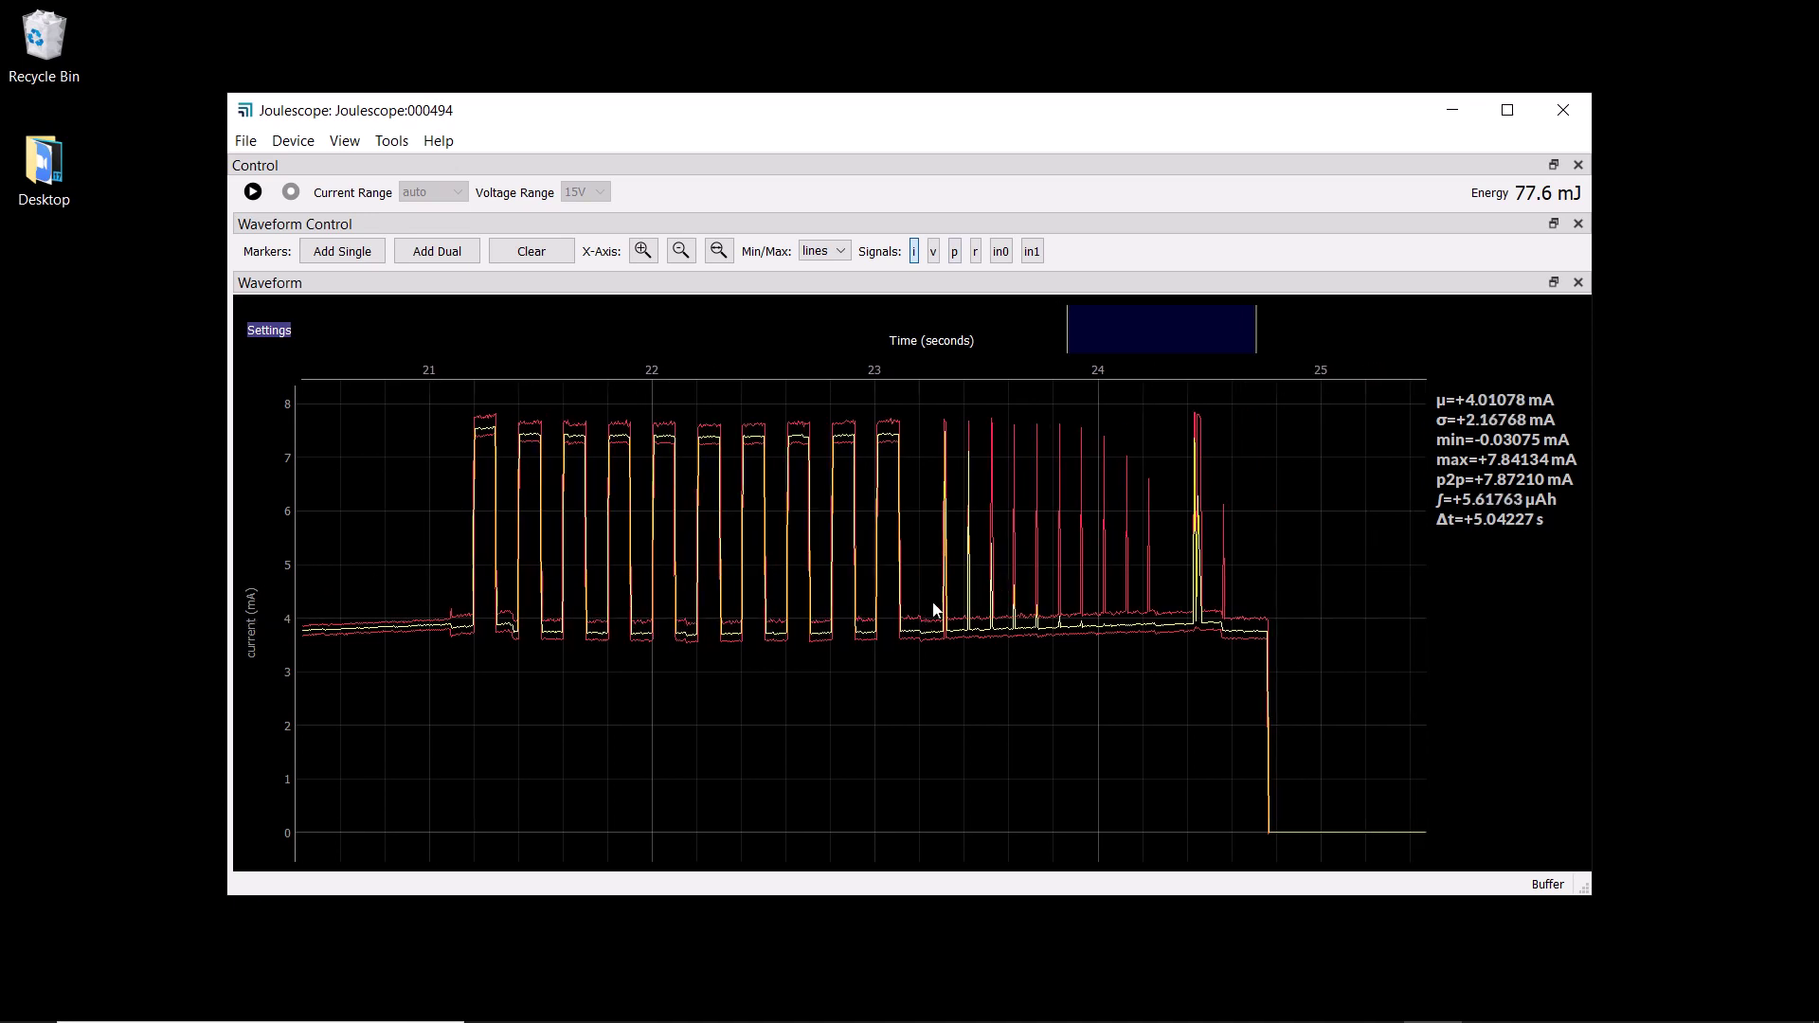
scroll(852, 606, up, 5)
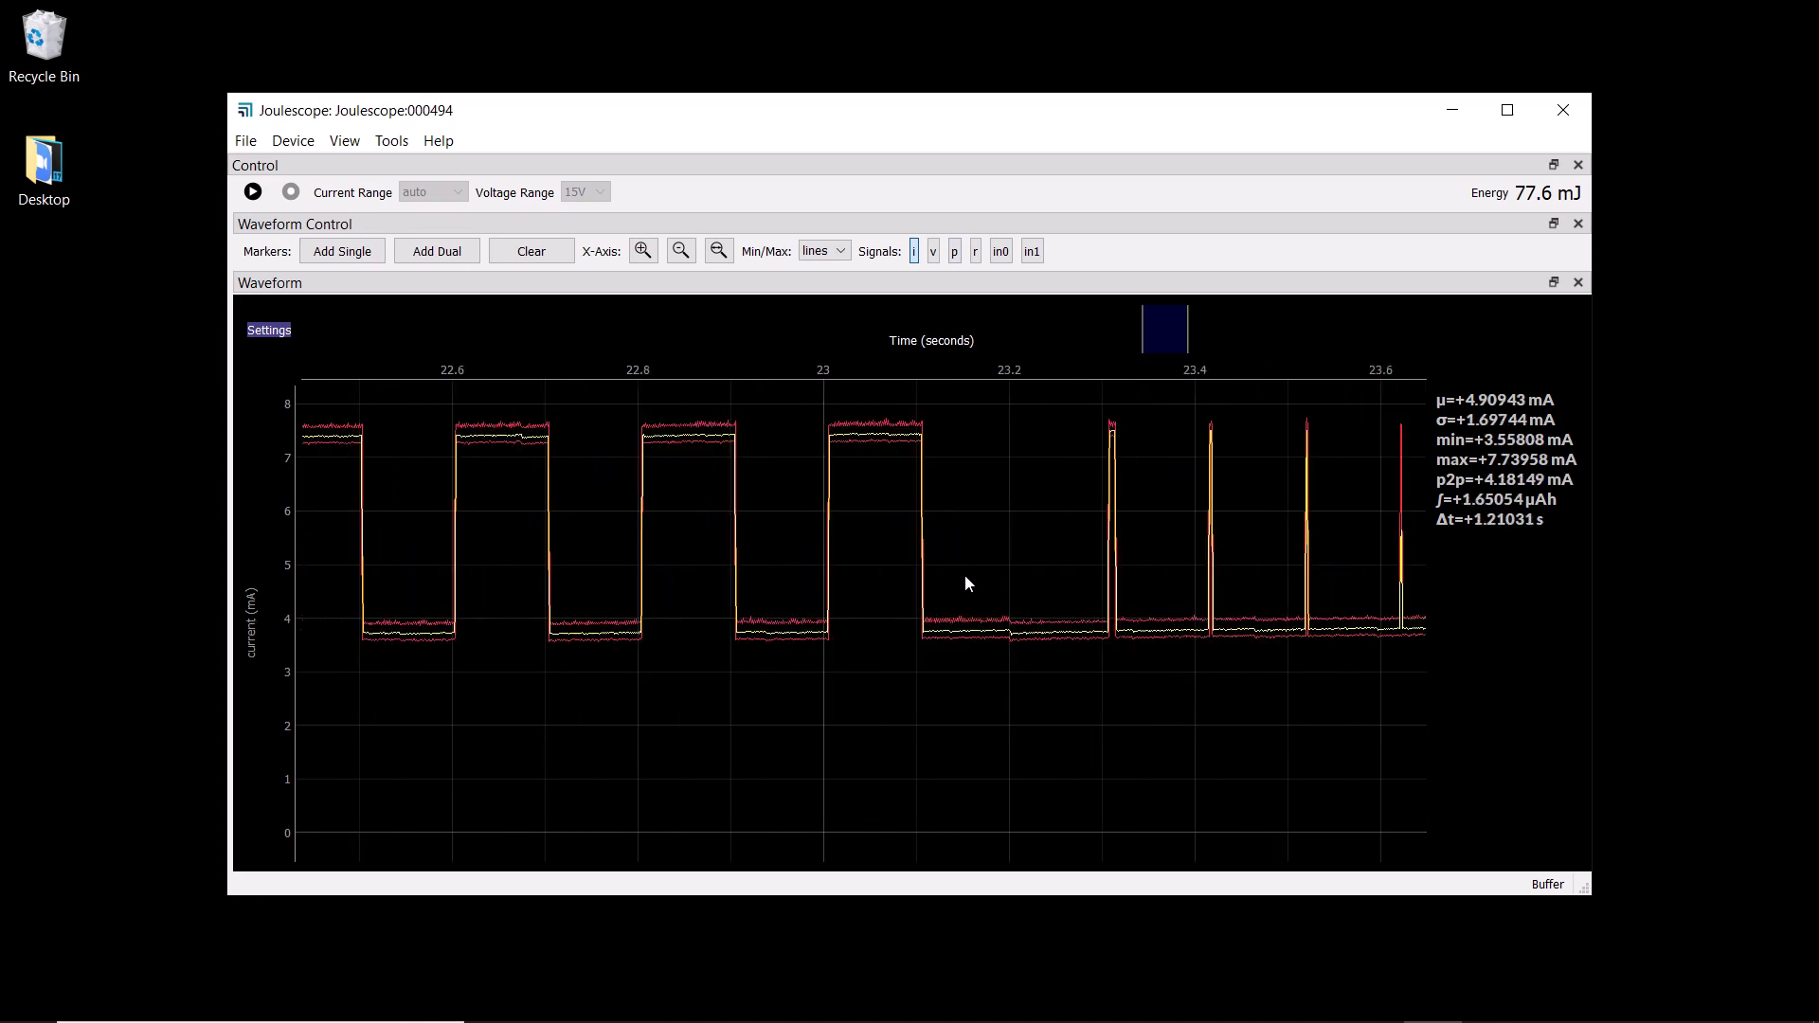
Step: Add a single marker and drag it to about 23.14 s on the current trace
right_click(887, 377)
mouse_move(952, 393)
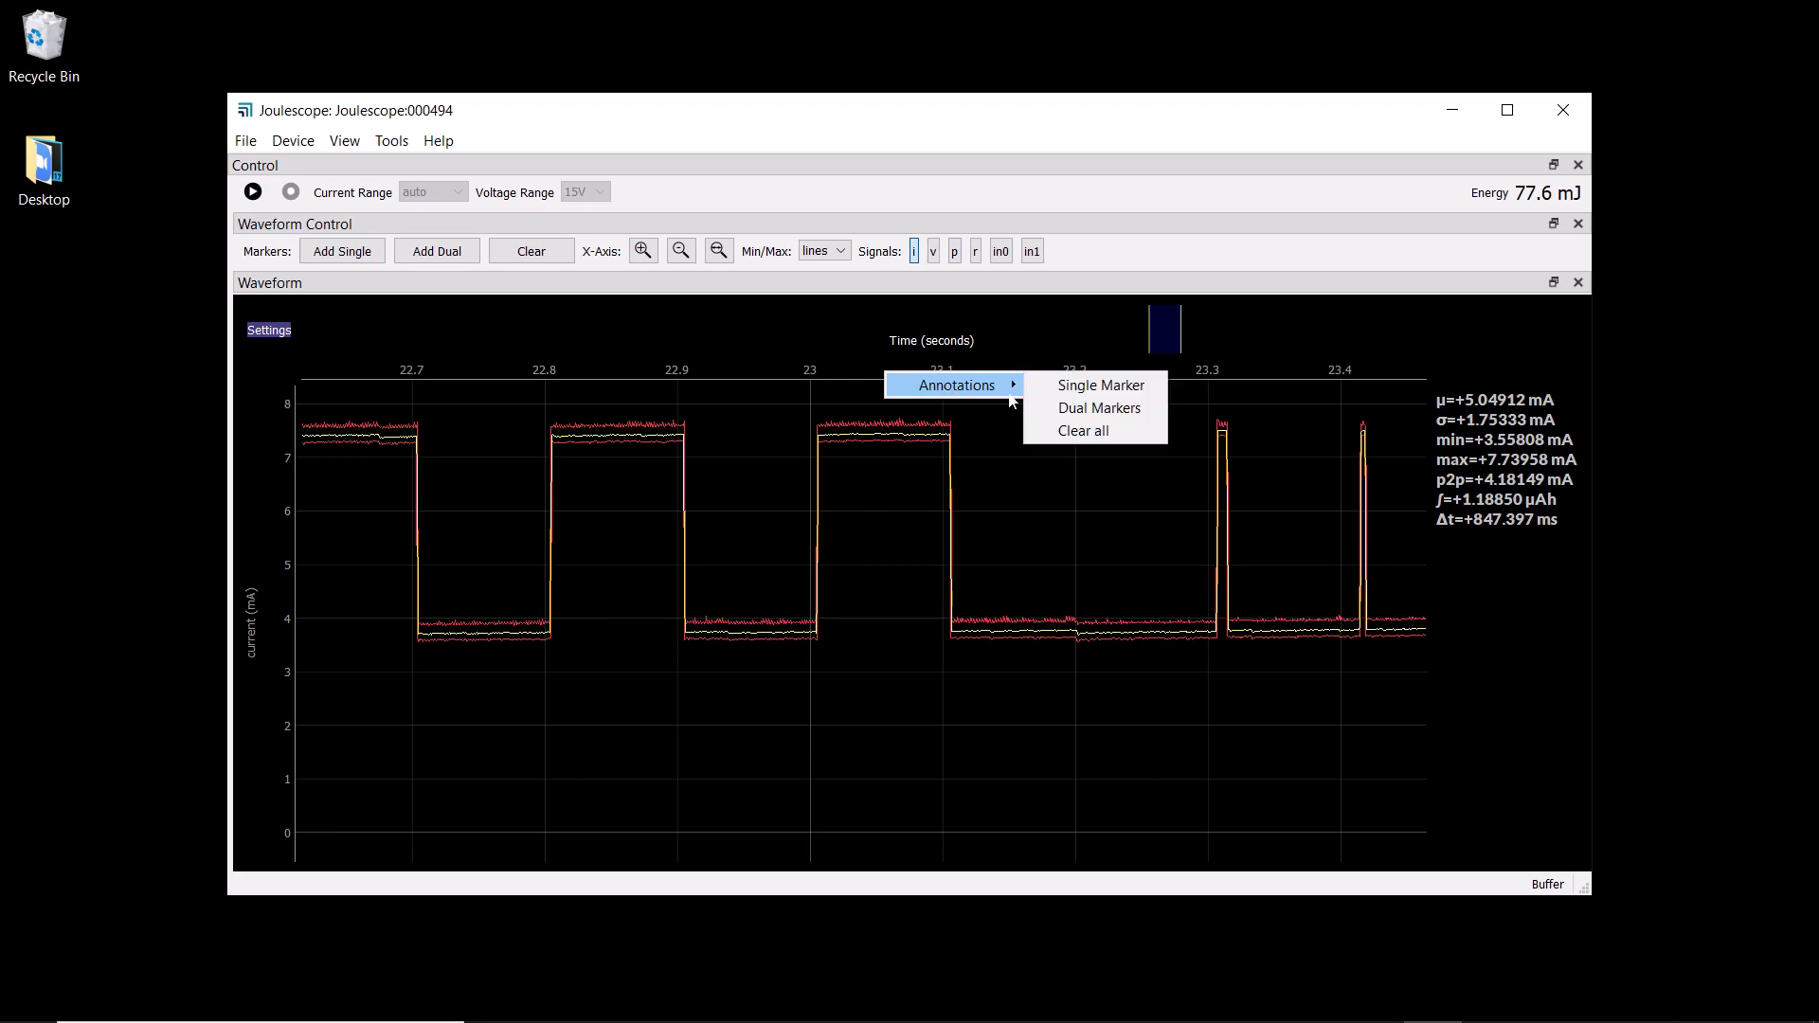
click(1100, 385)
drag(884, 550, 1001, 562)
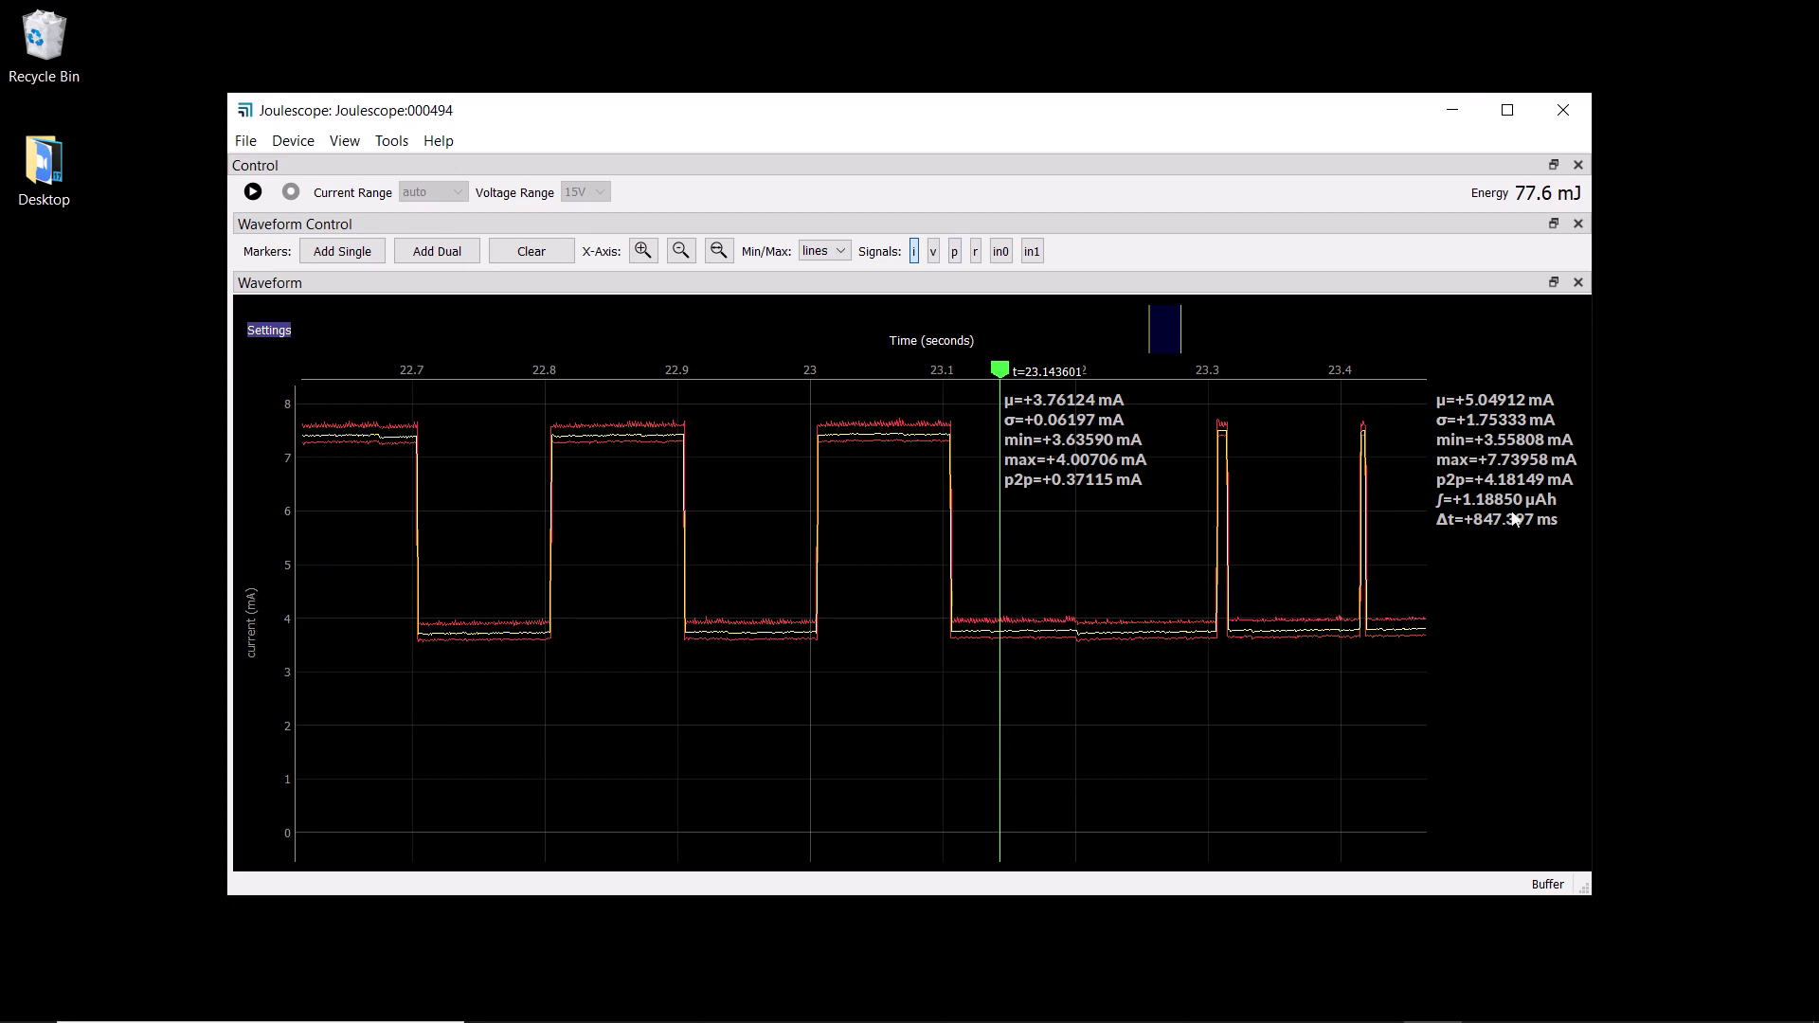
Step: Remove the single marker and add a pair of dual markers to the waveform
right_click(1002, 537)
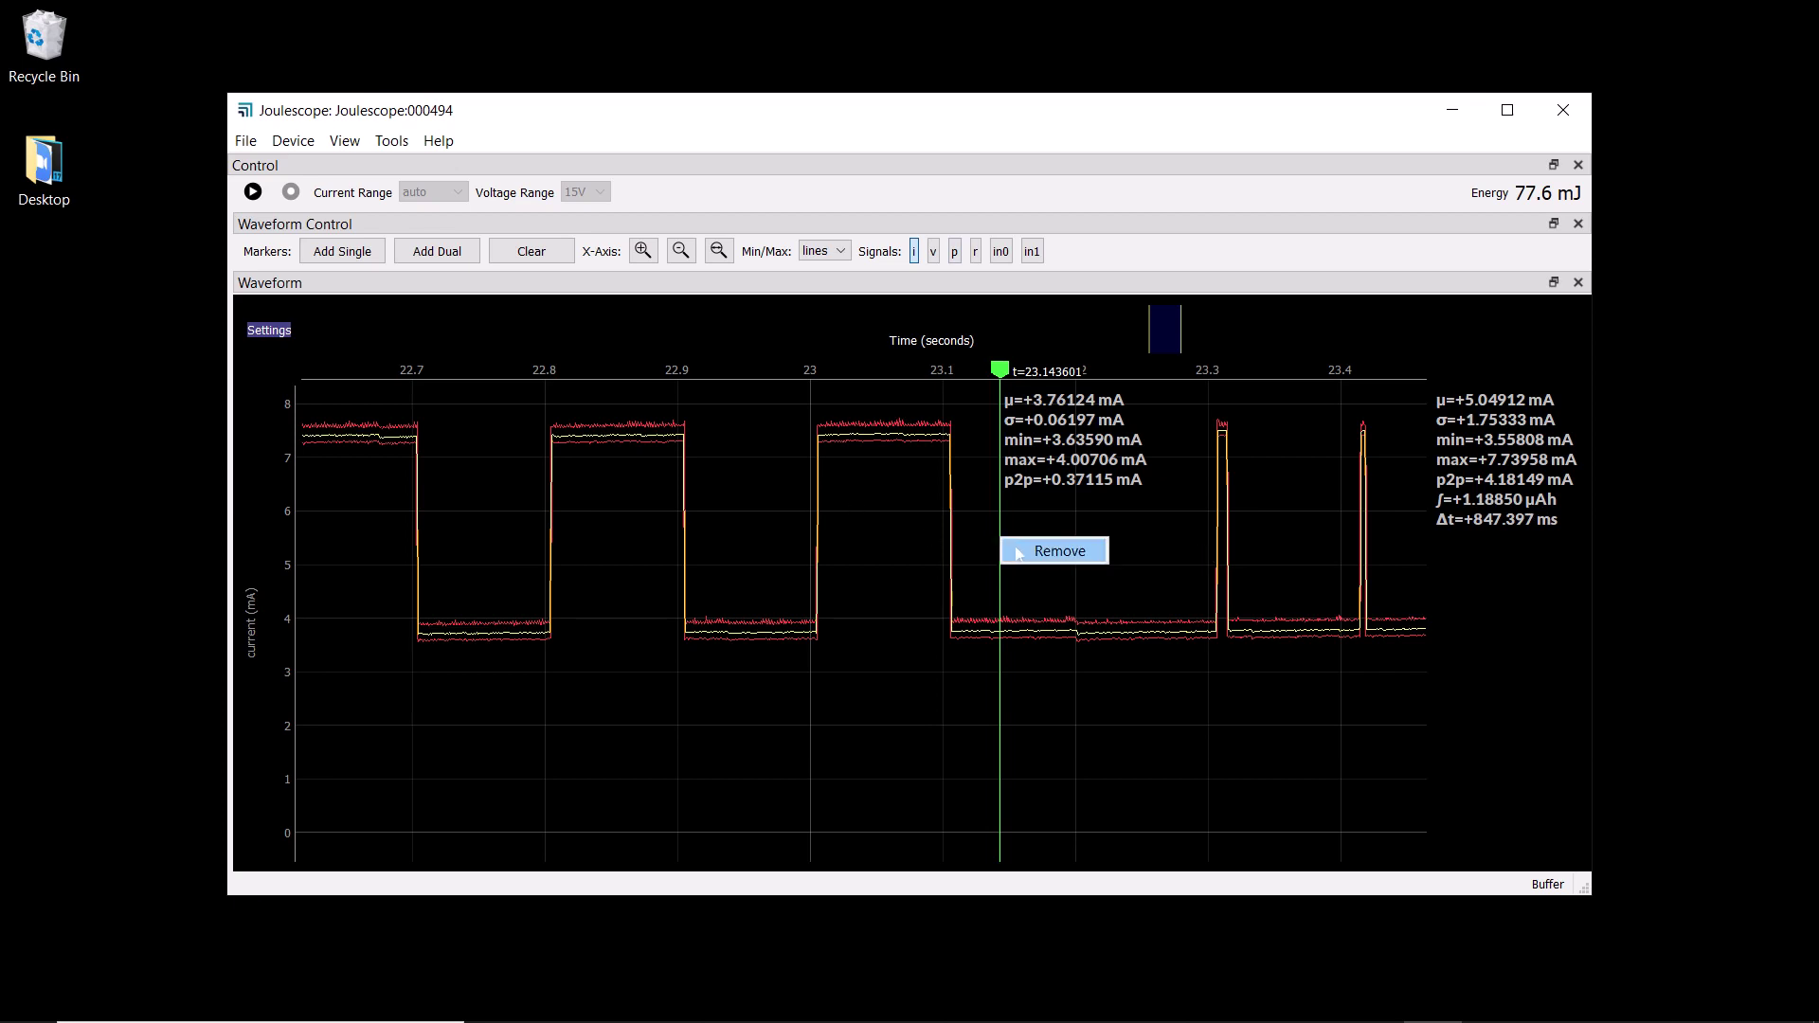
click(1019, 552)
right_click(921, 380)
mouse_move(992, 391)
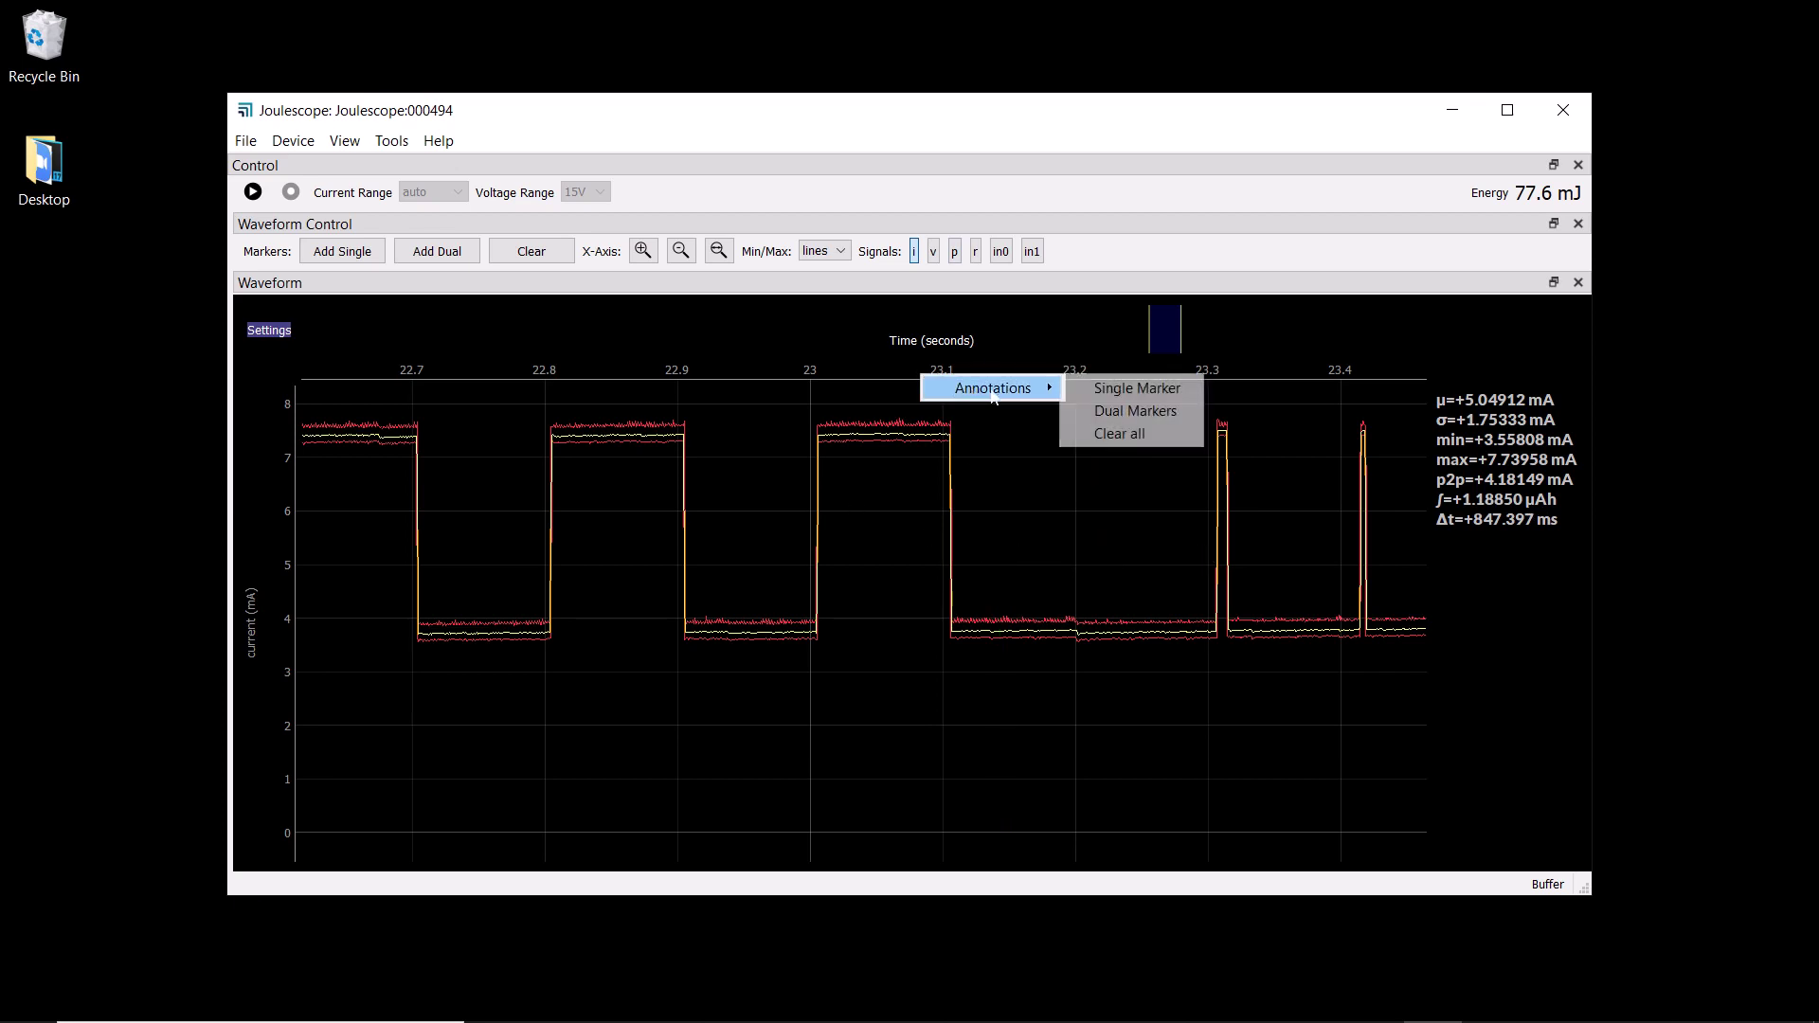
click(1105, 406)
Step: Drag the dual markers to span 22.99–23.12 s, about 129 ms
drag(862, 513, 776, 514)
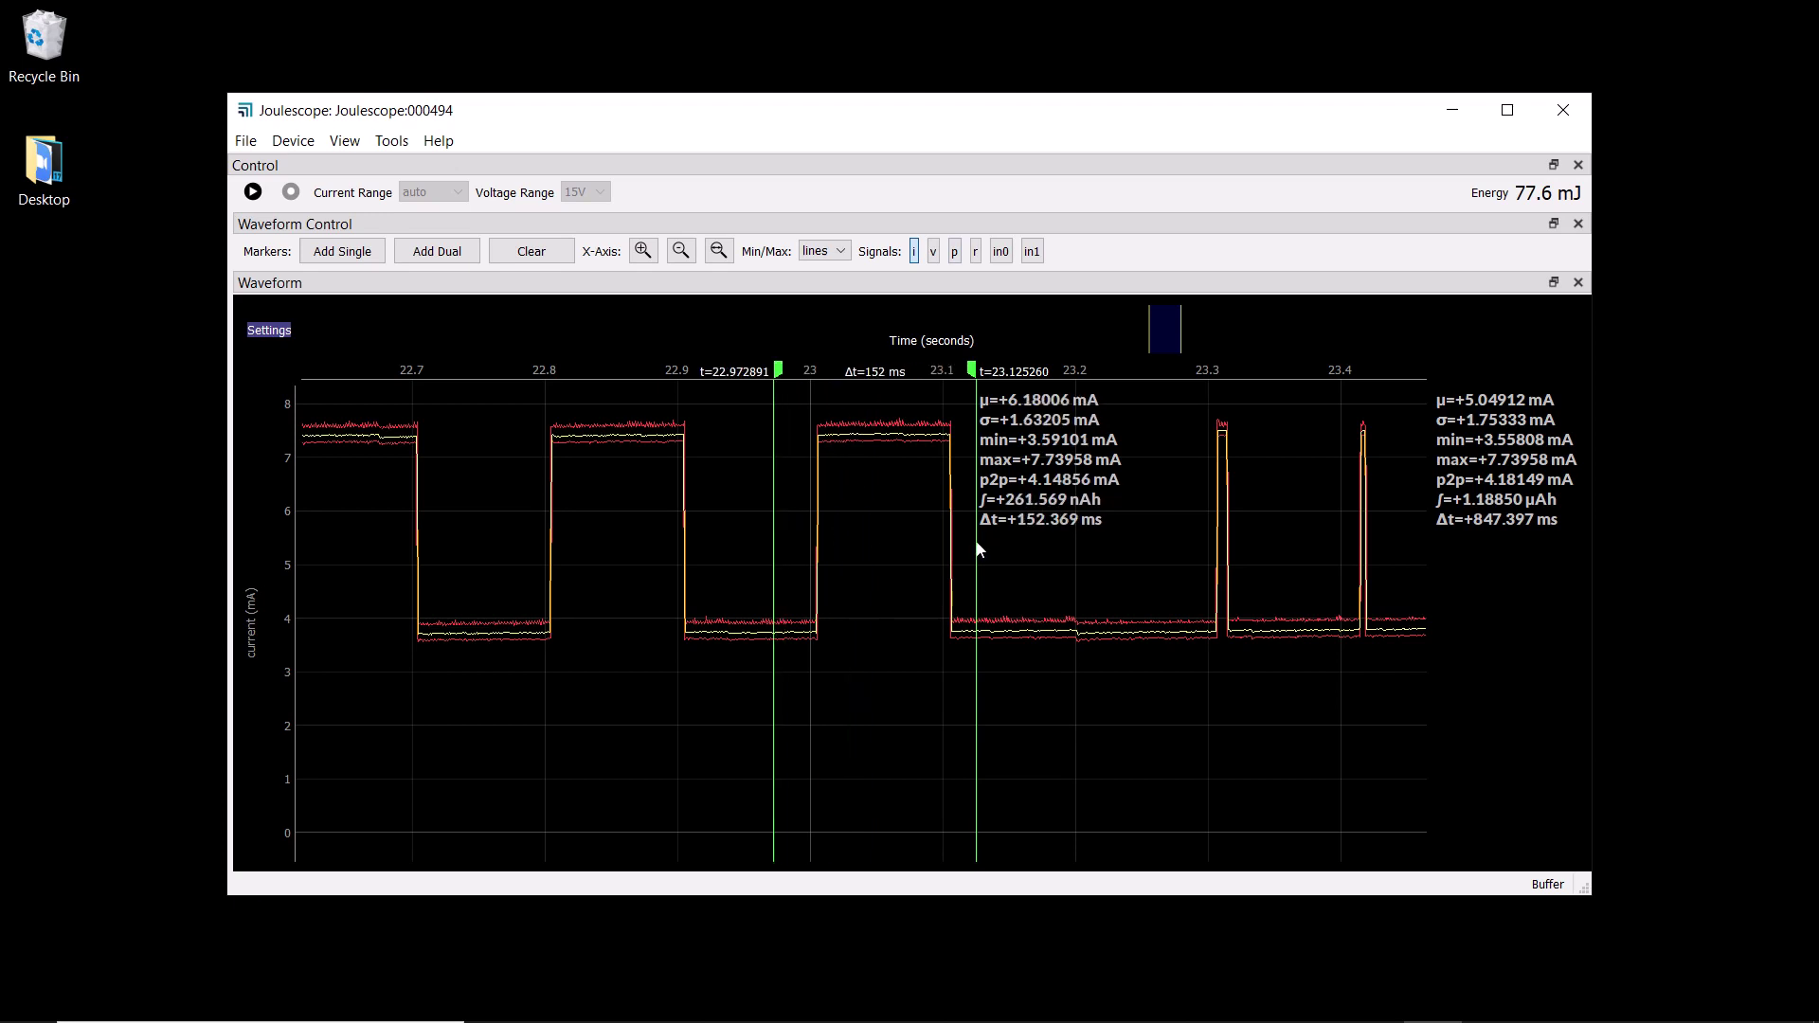
drag(979, 547, 1012, 546)
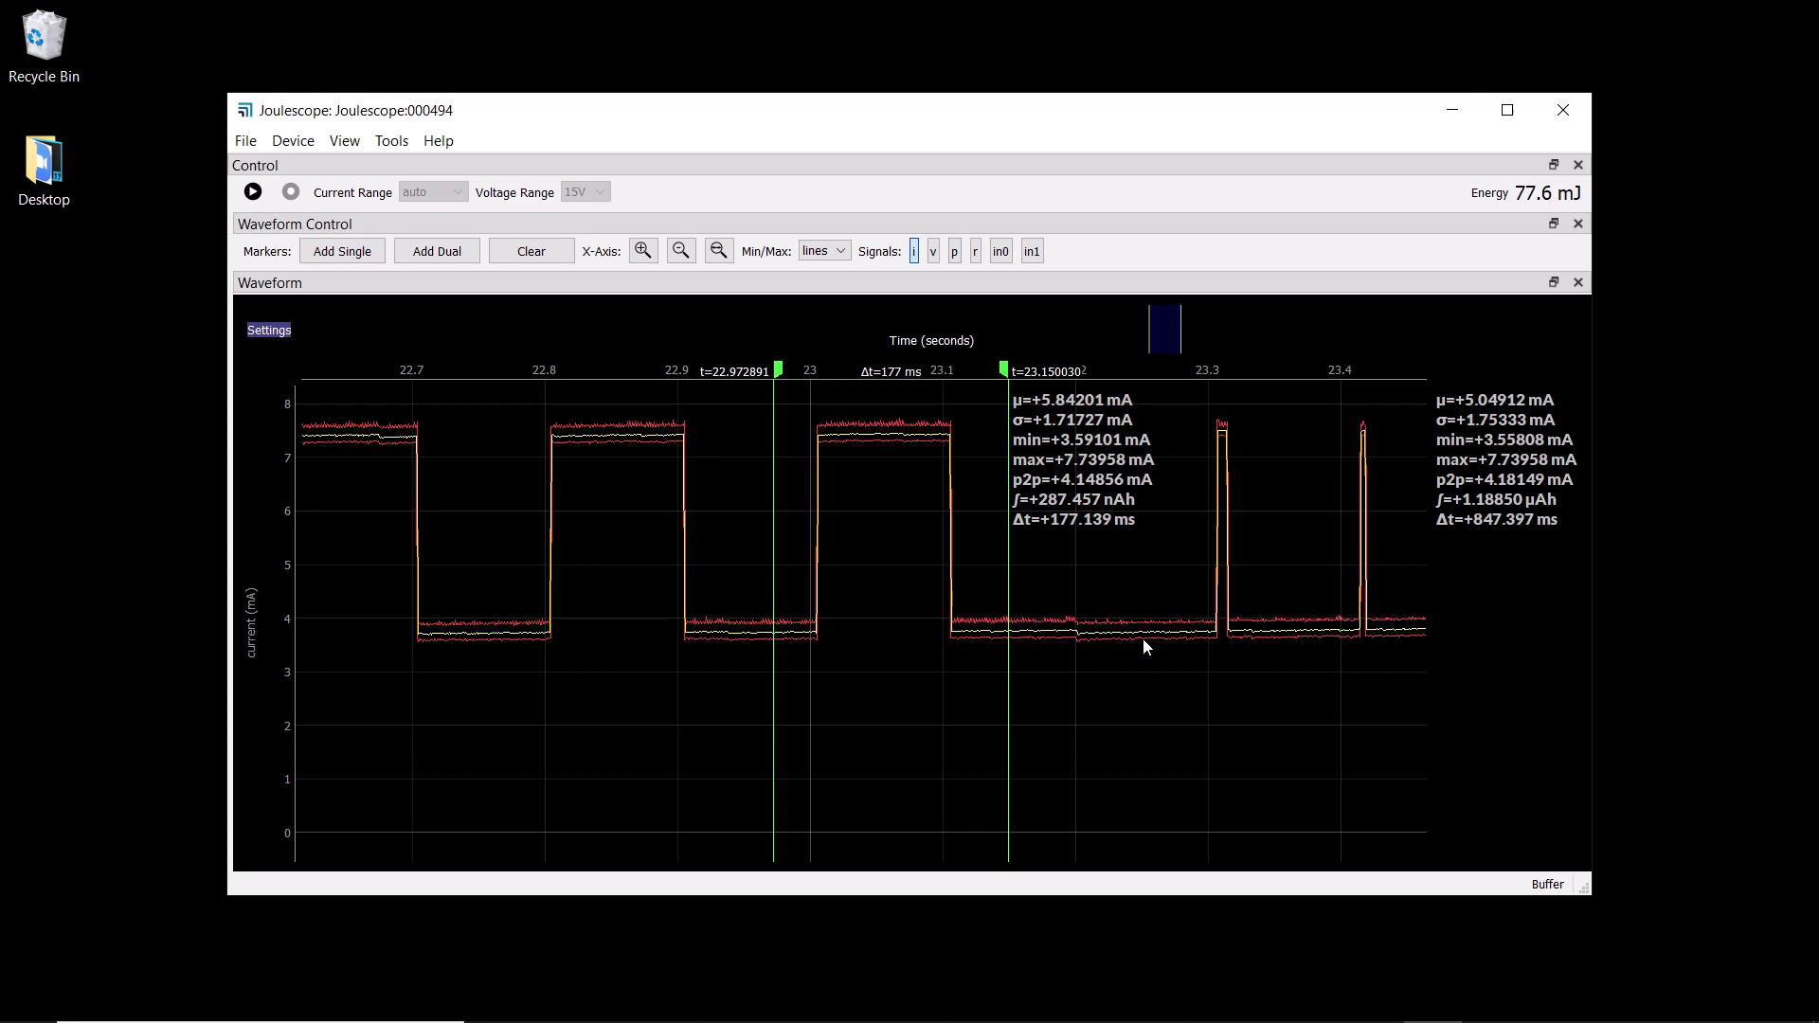
drag(1008, 527, 972, 546)
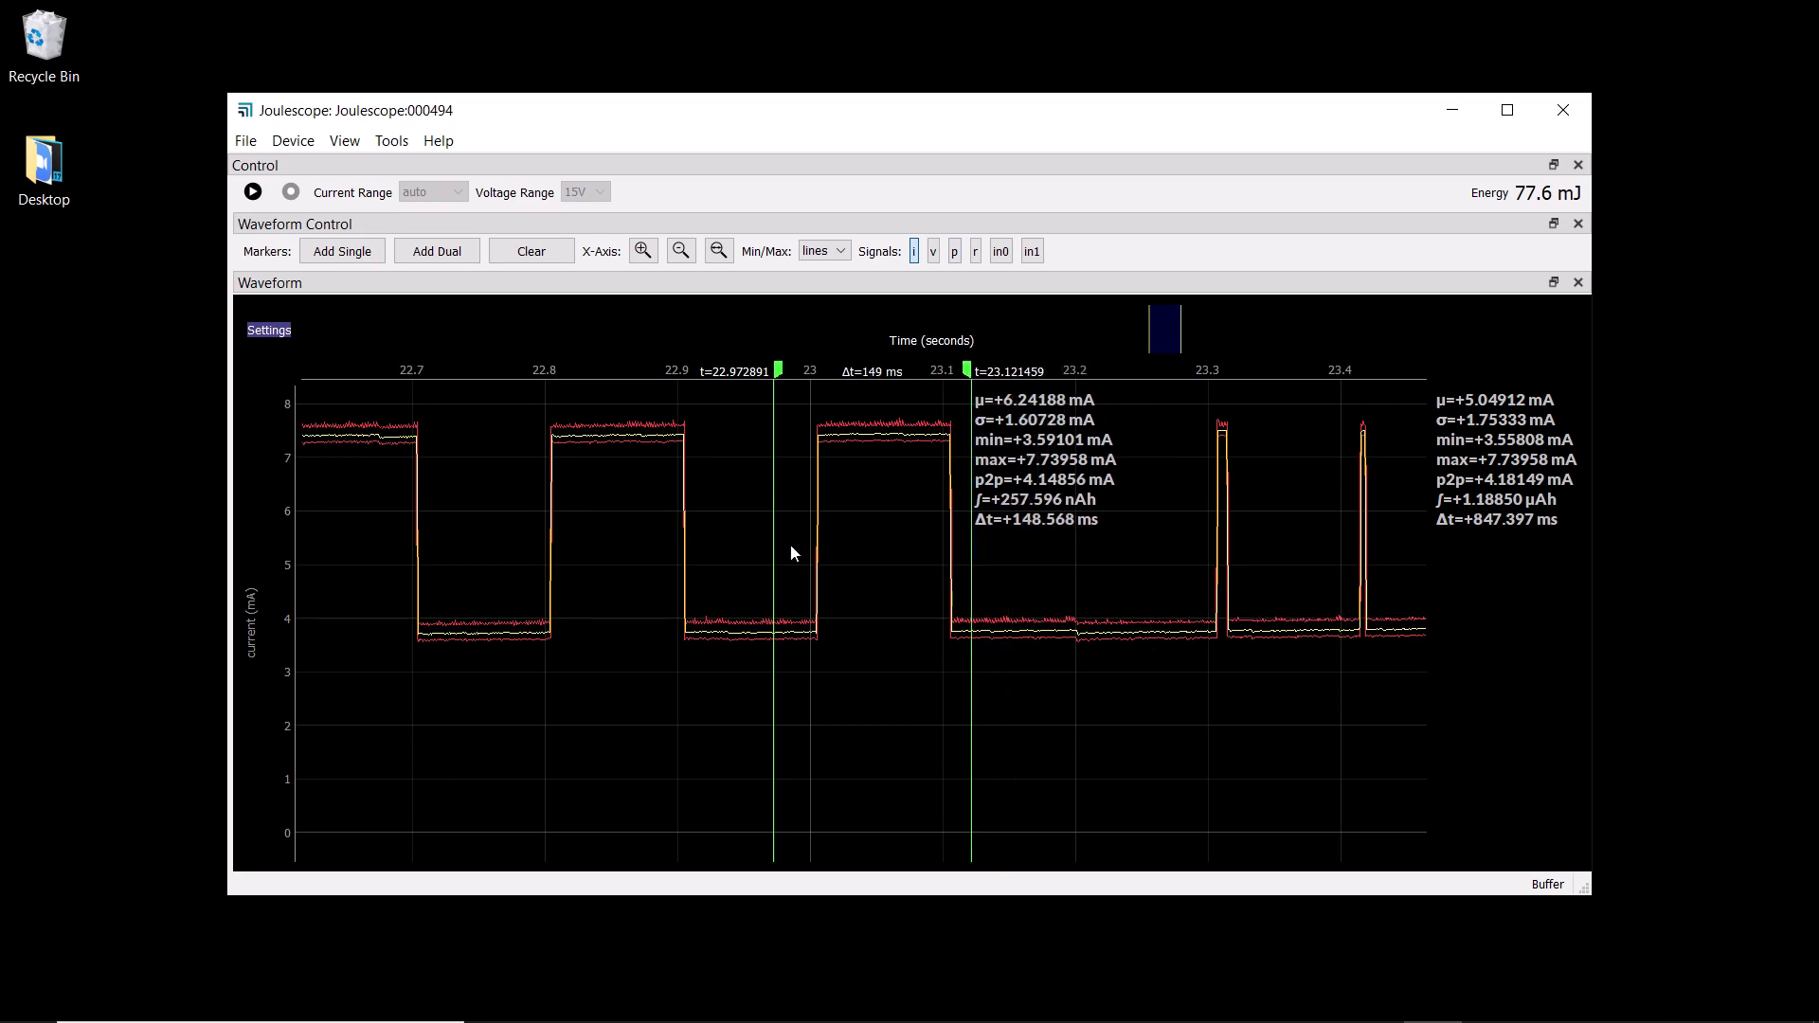
drag(775, 554, 801, 558)
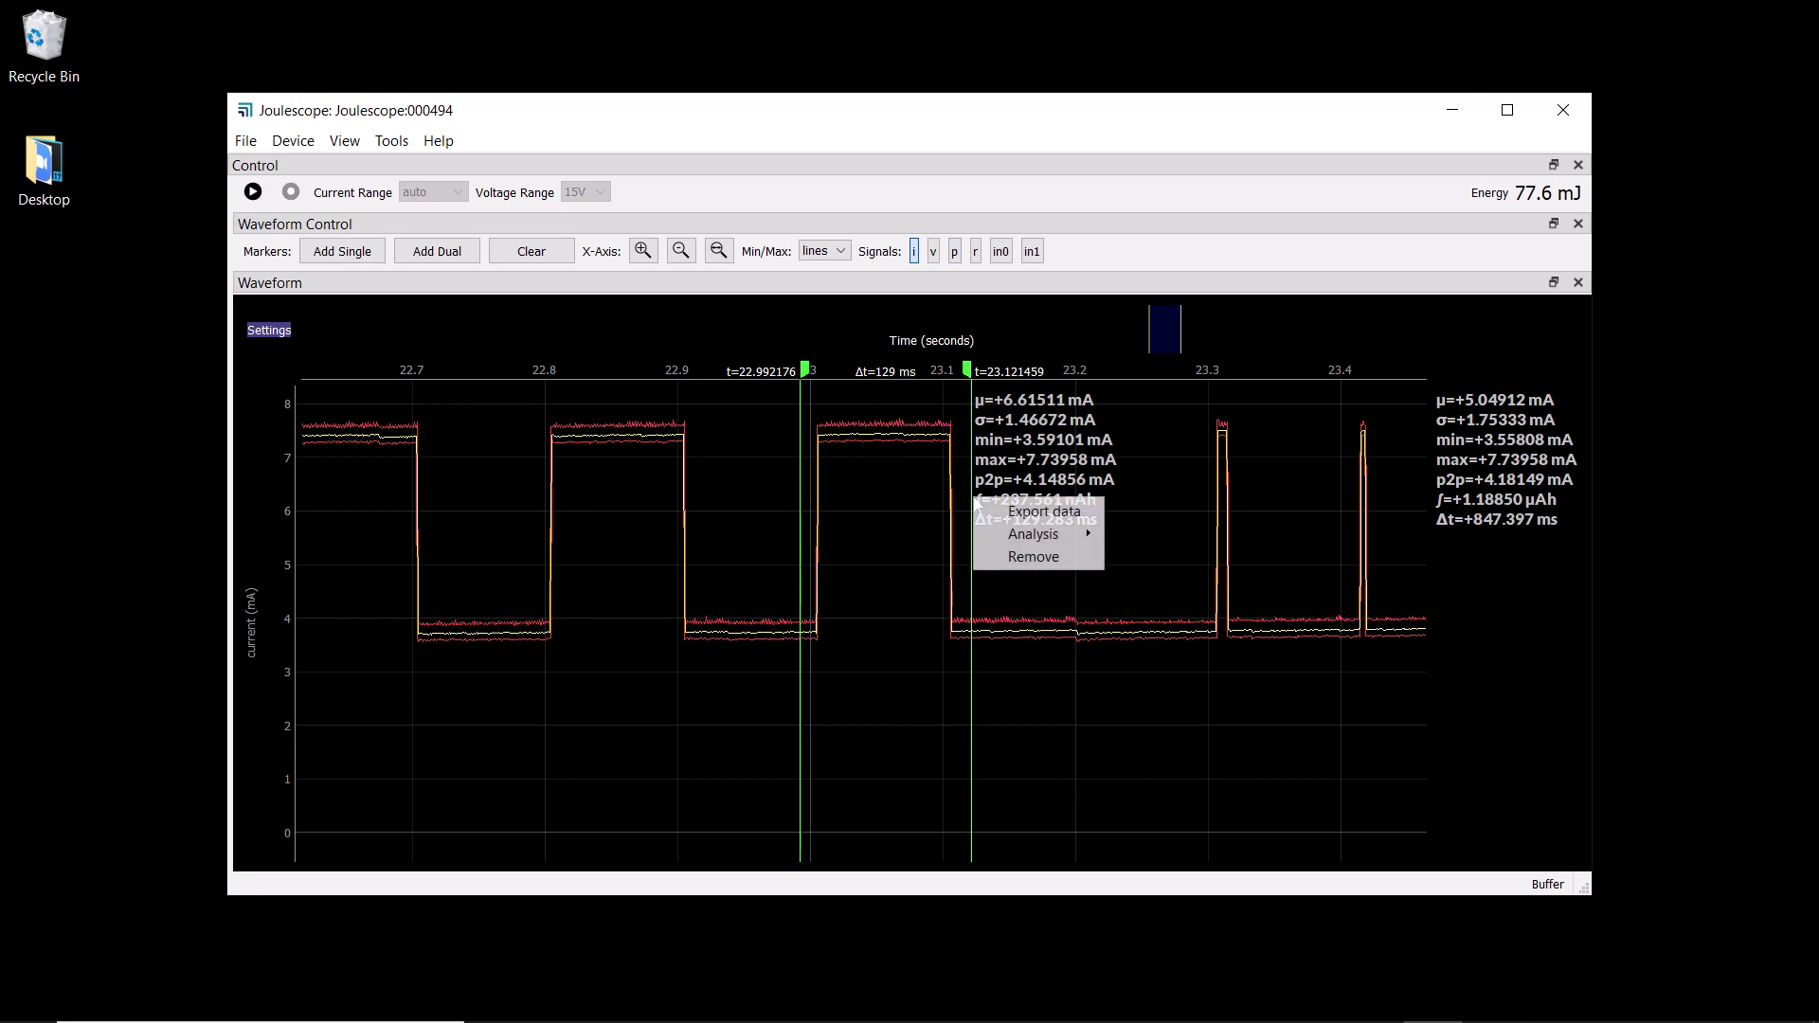
mouse_move(1033, 535)
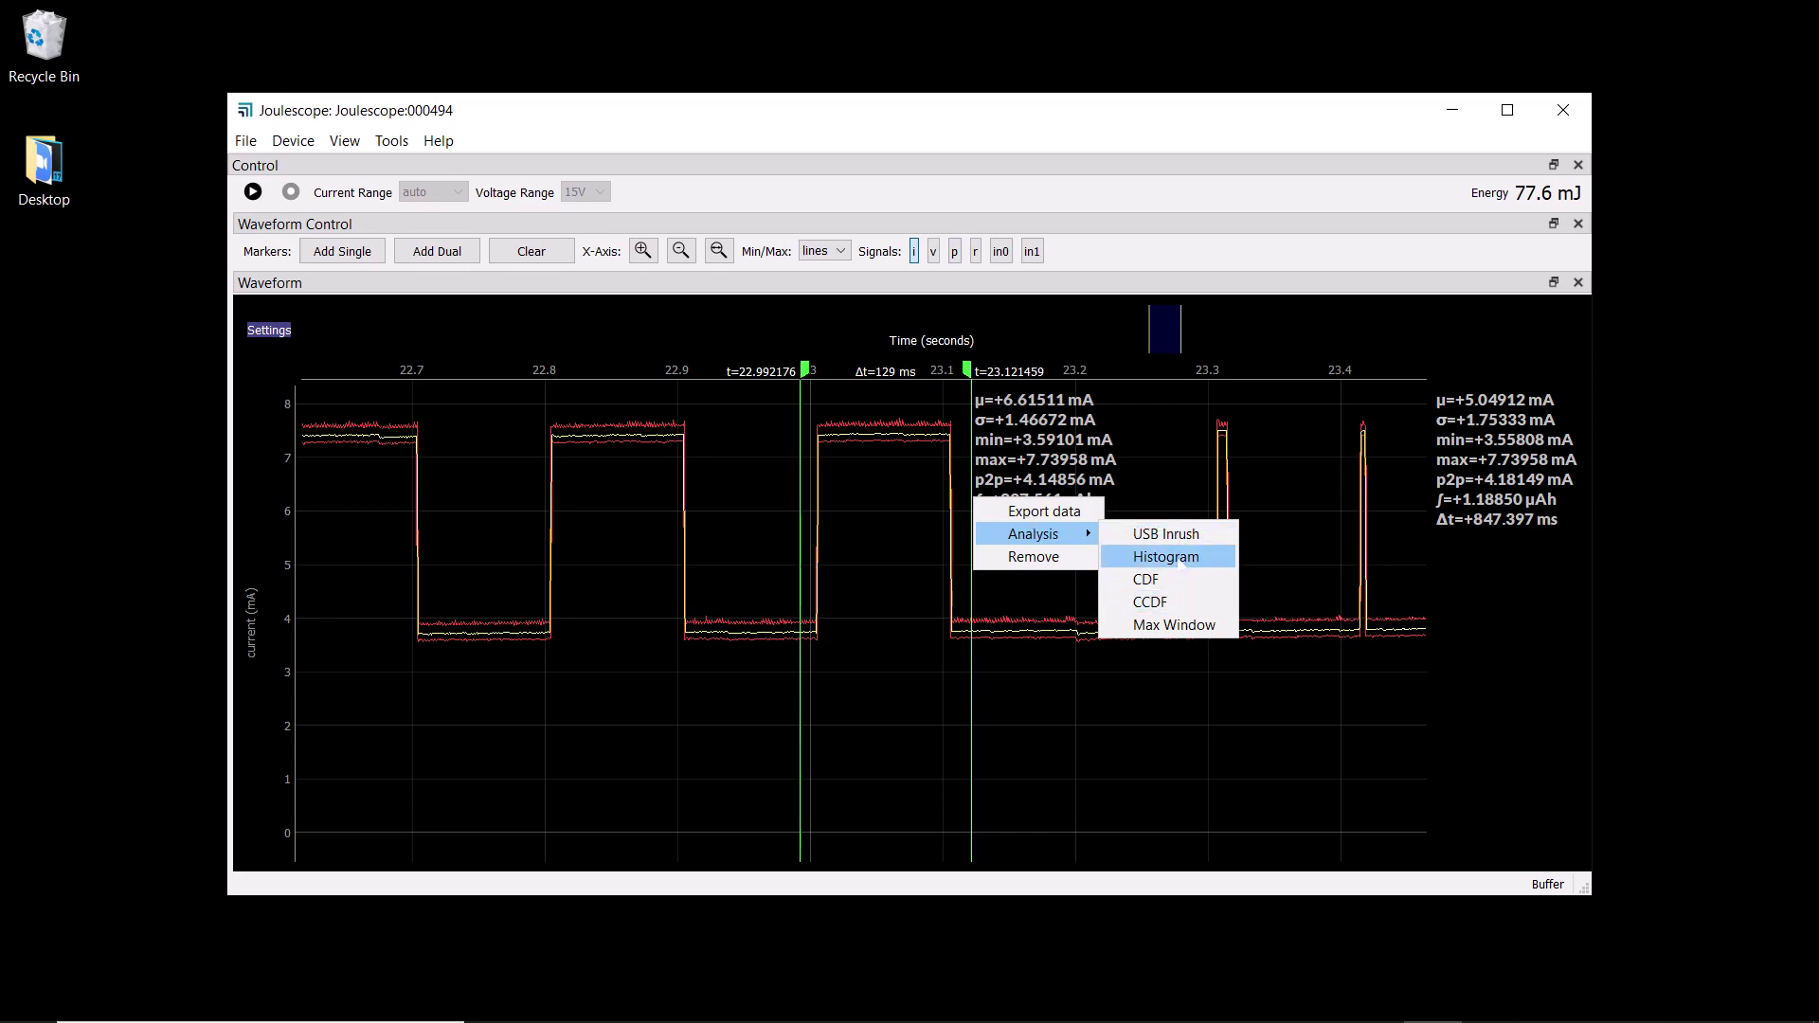
click(1167, 557)
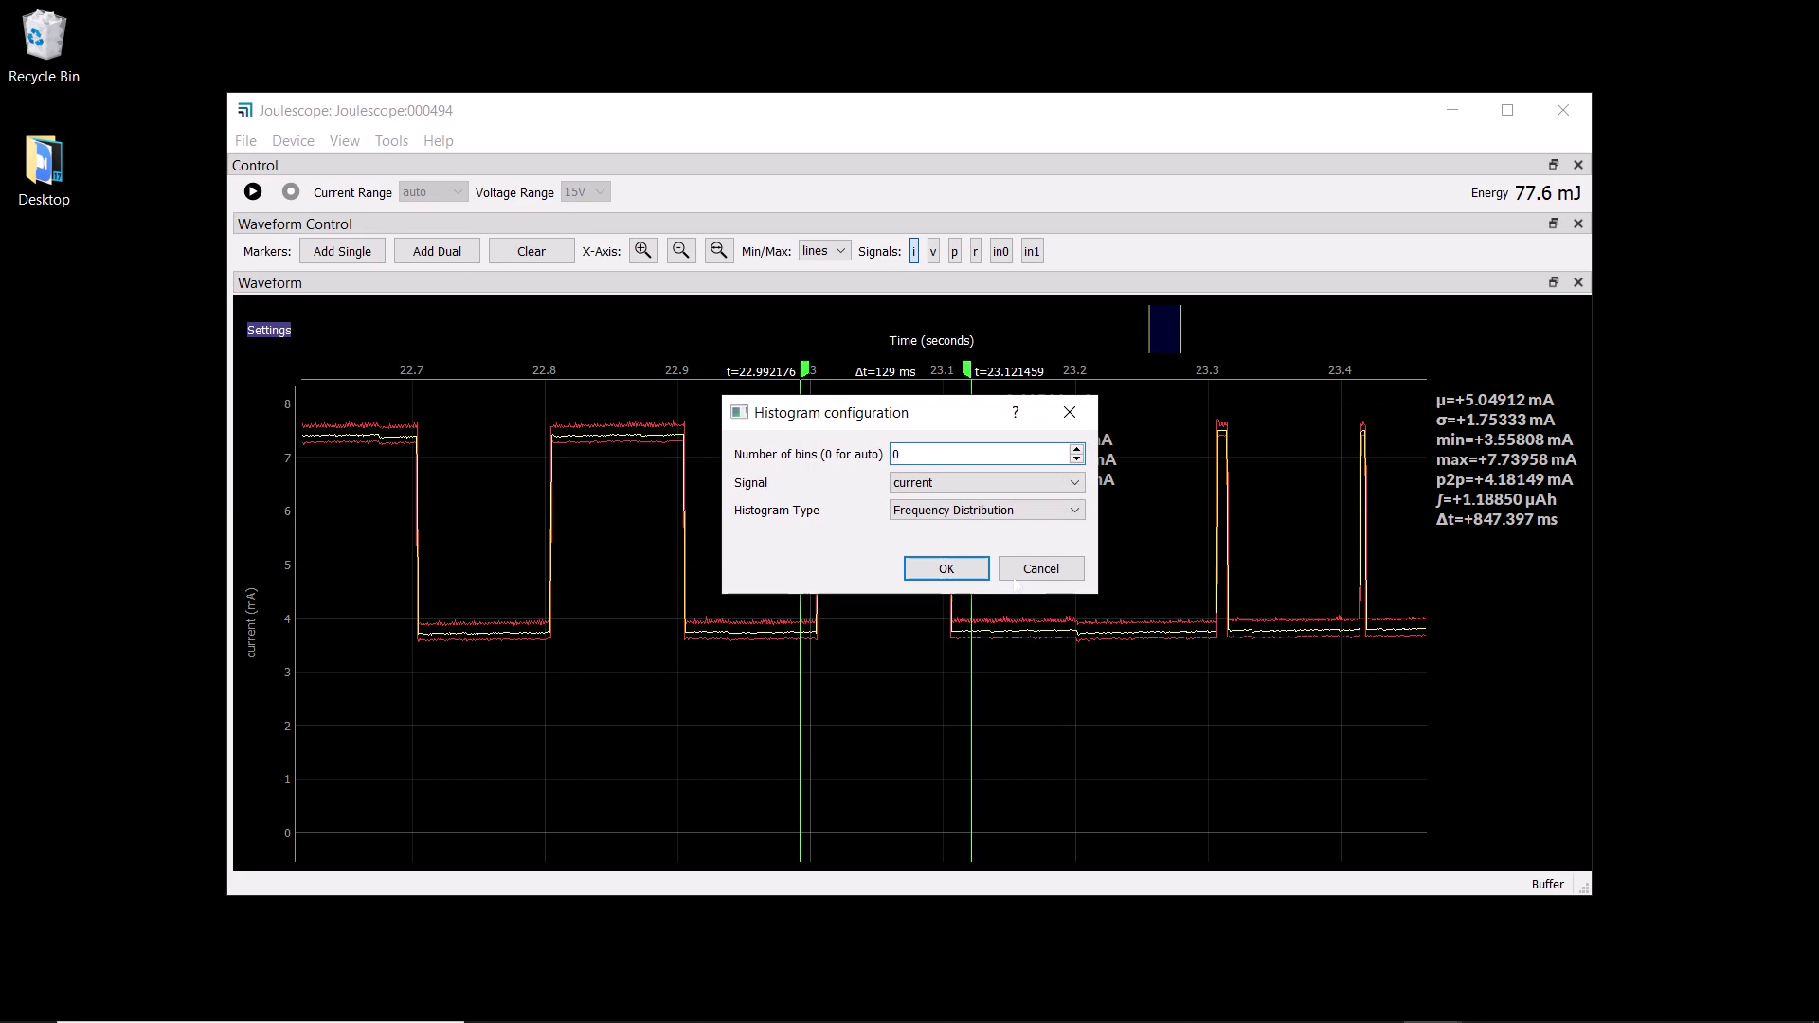
click(946, 569)
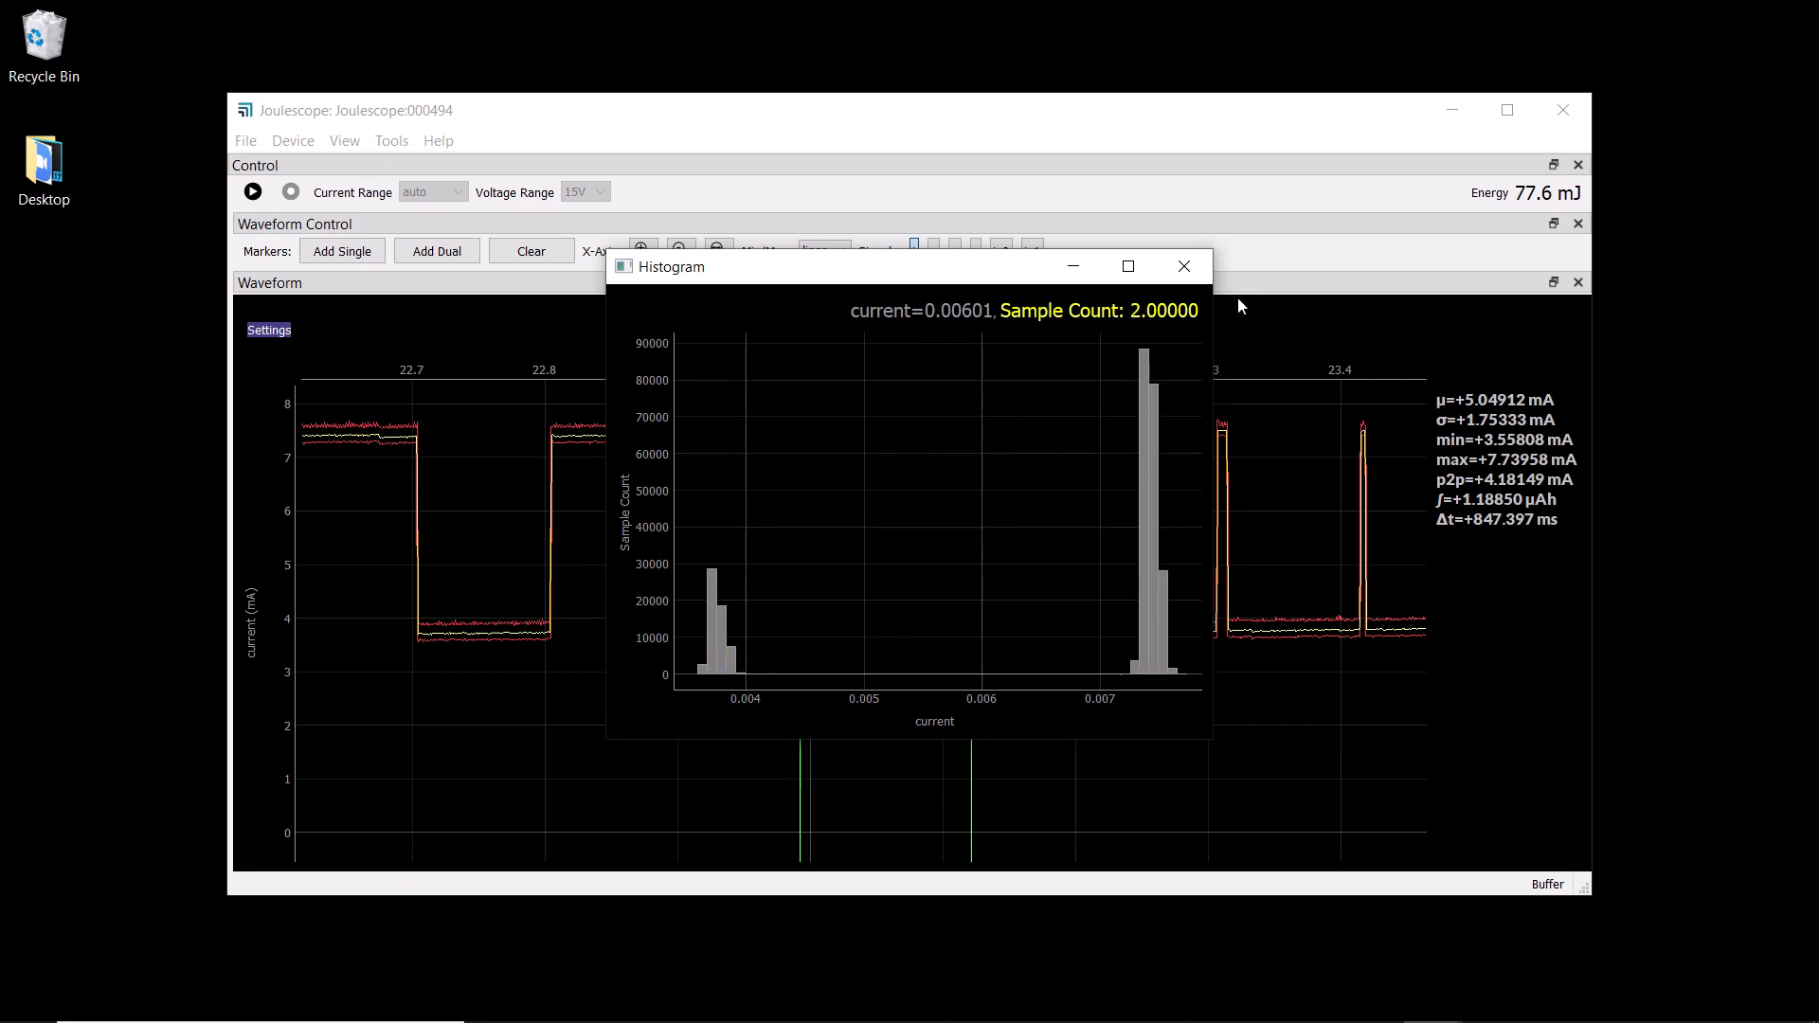
click(1184, 266)
right_click(979, 536)
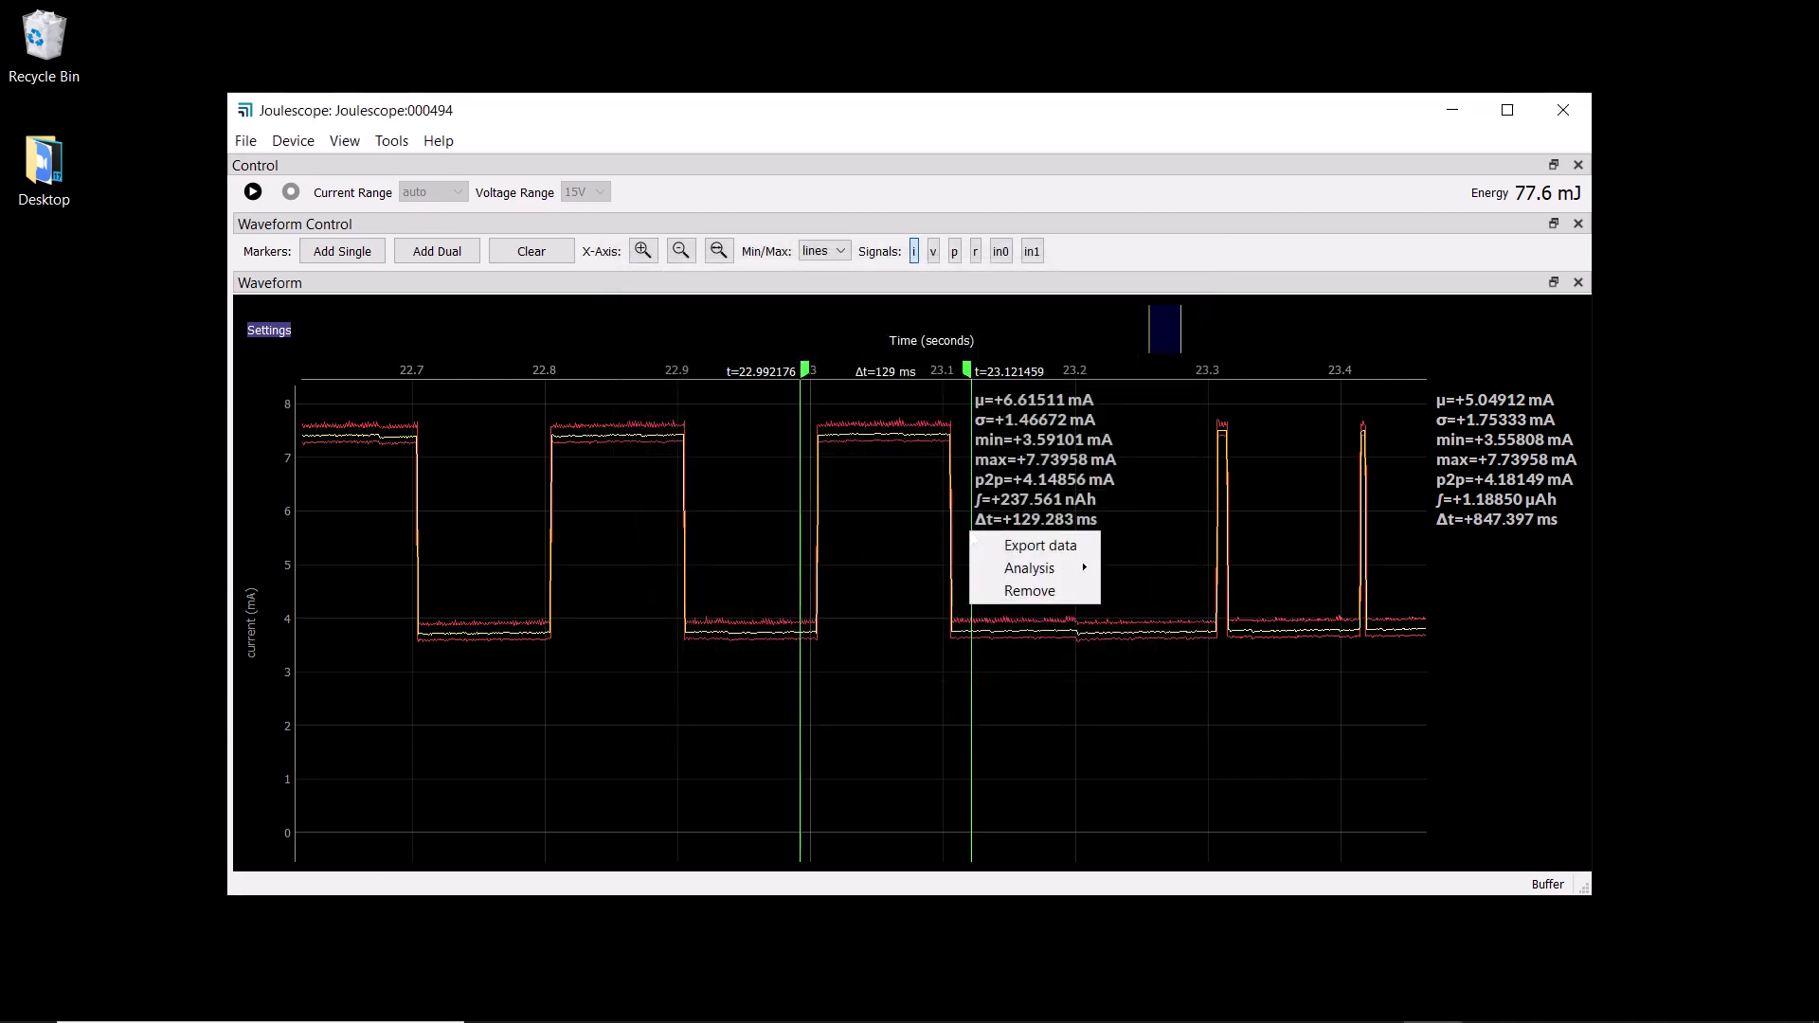
mouse_move(1027, 564)
click(1178, 637)
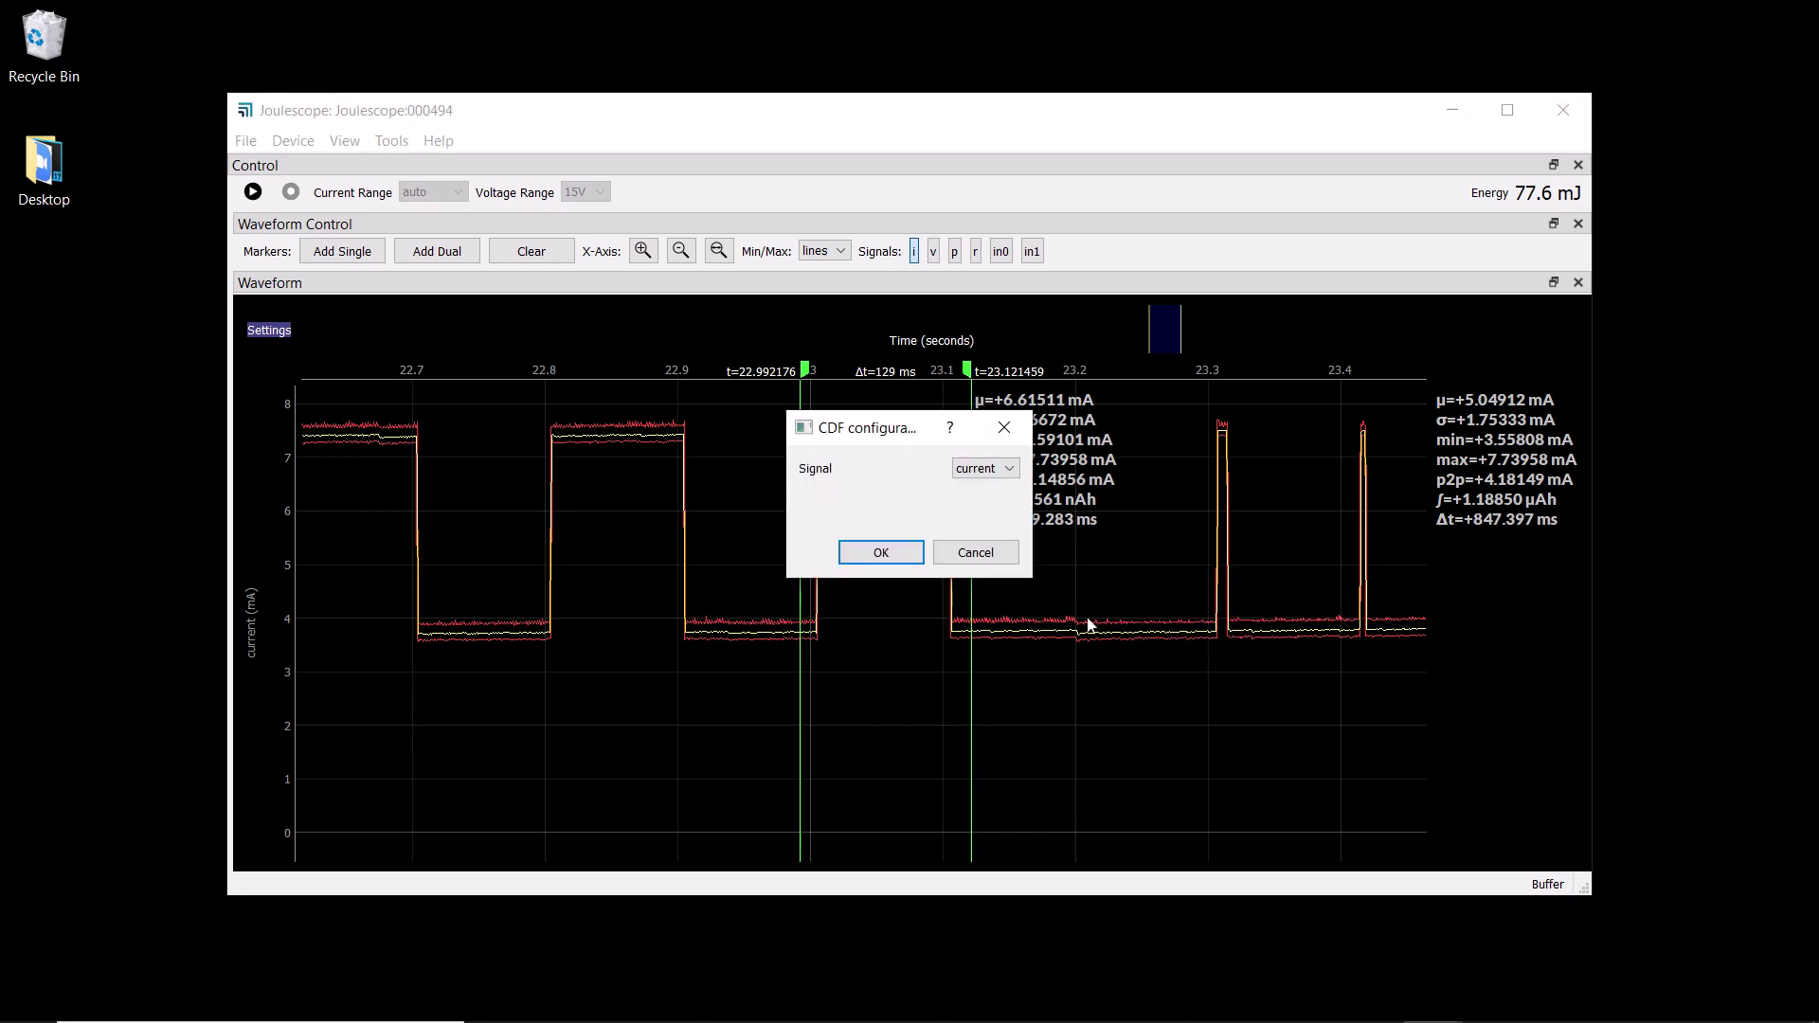
click(863, 558)
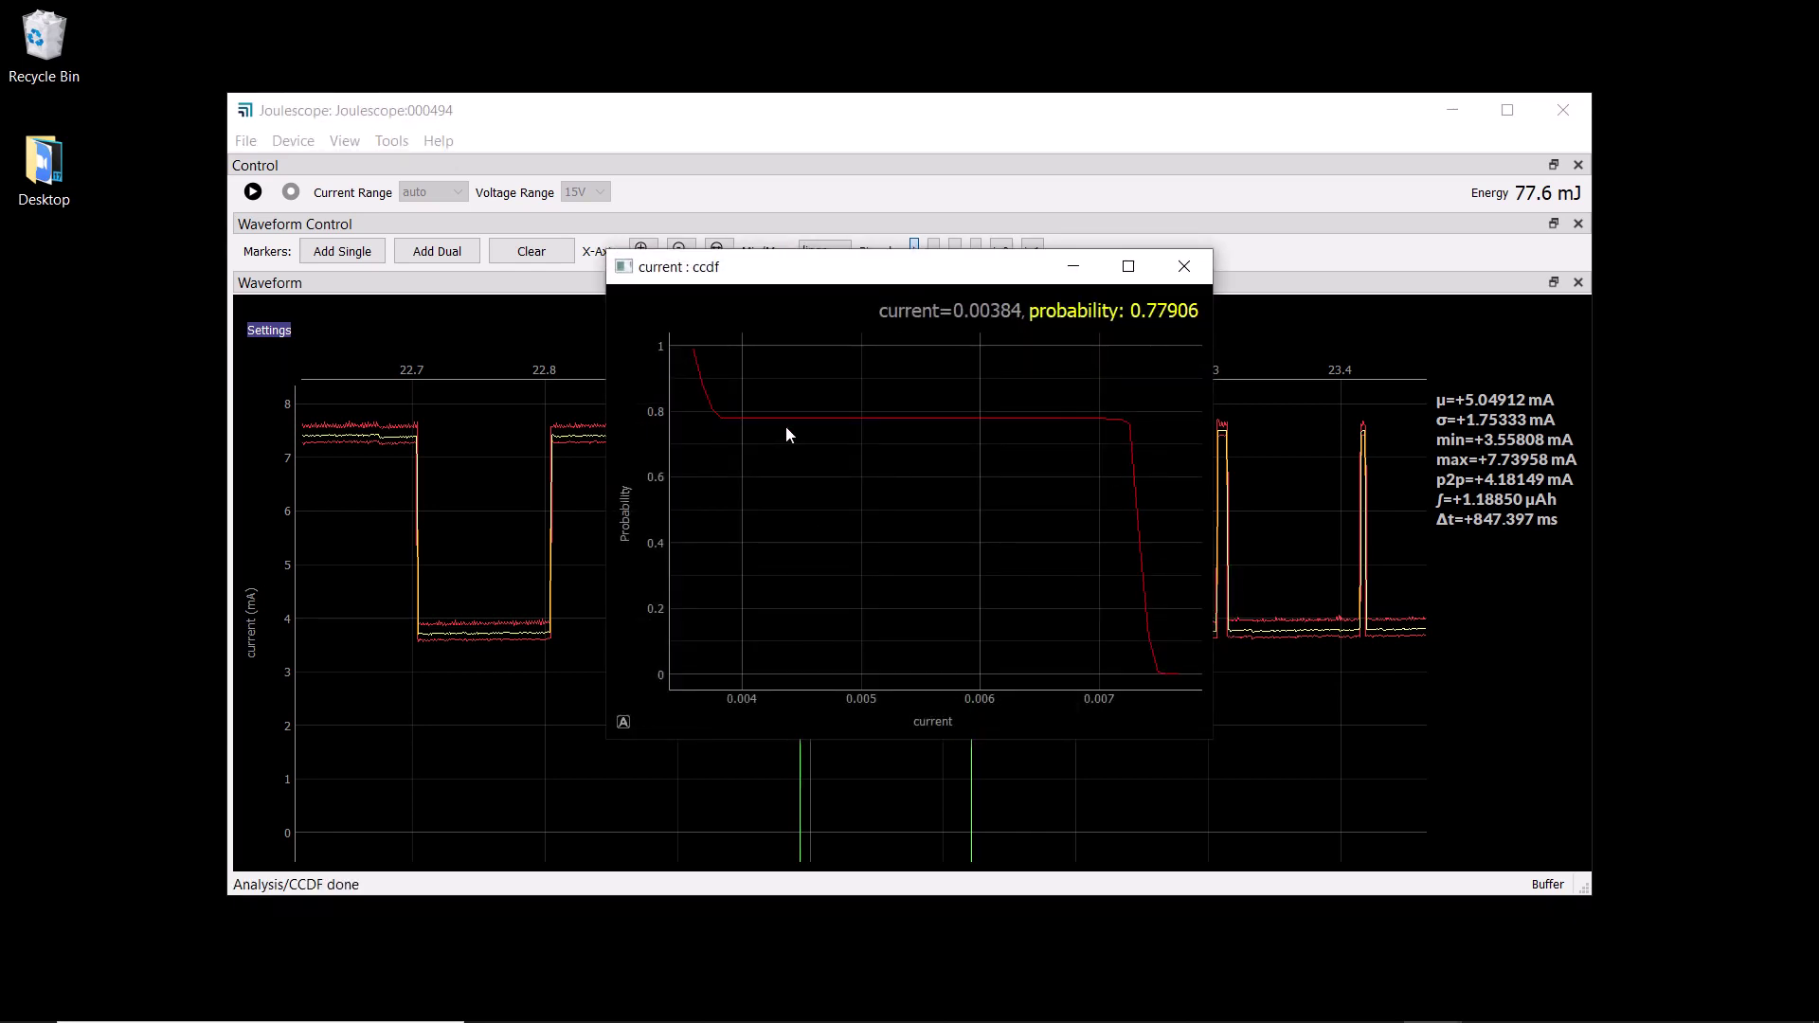
click(1185, 266)
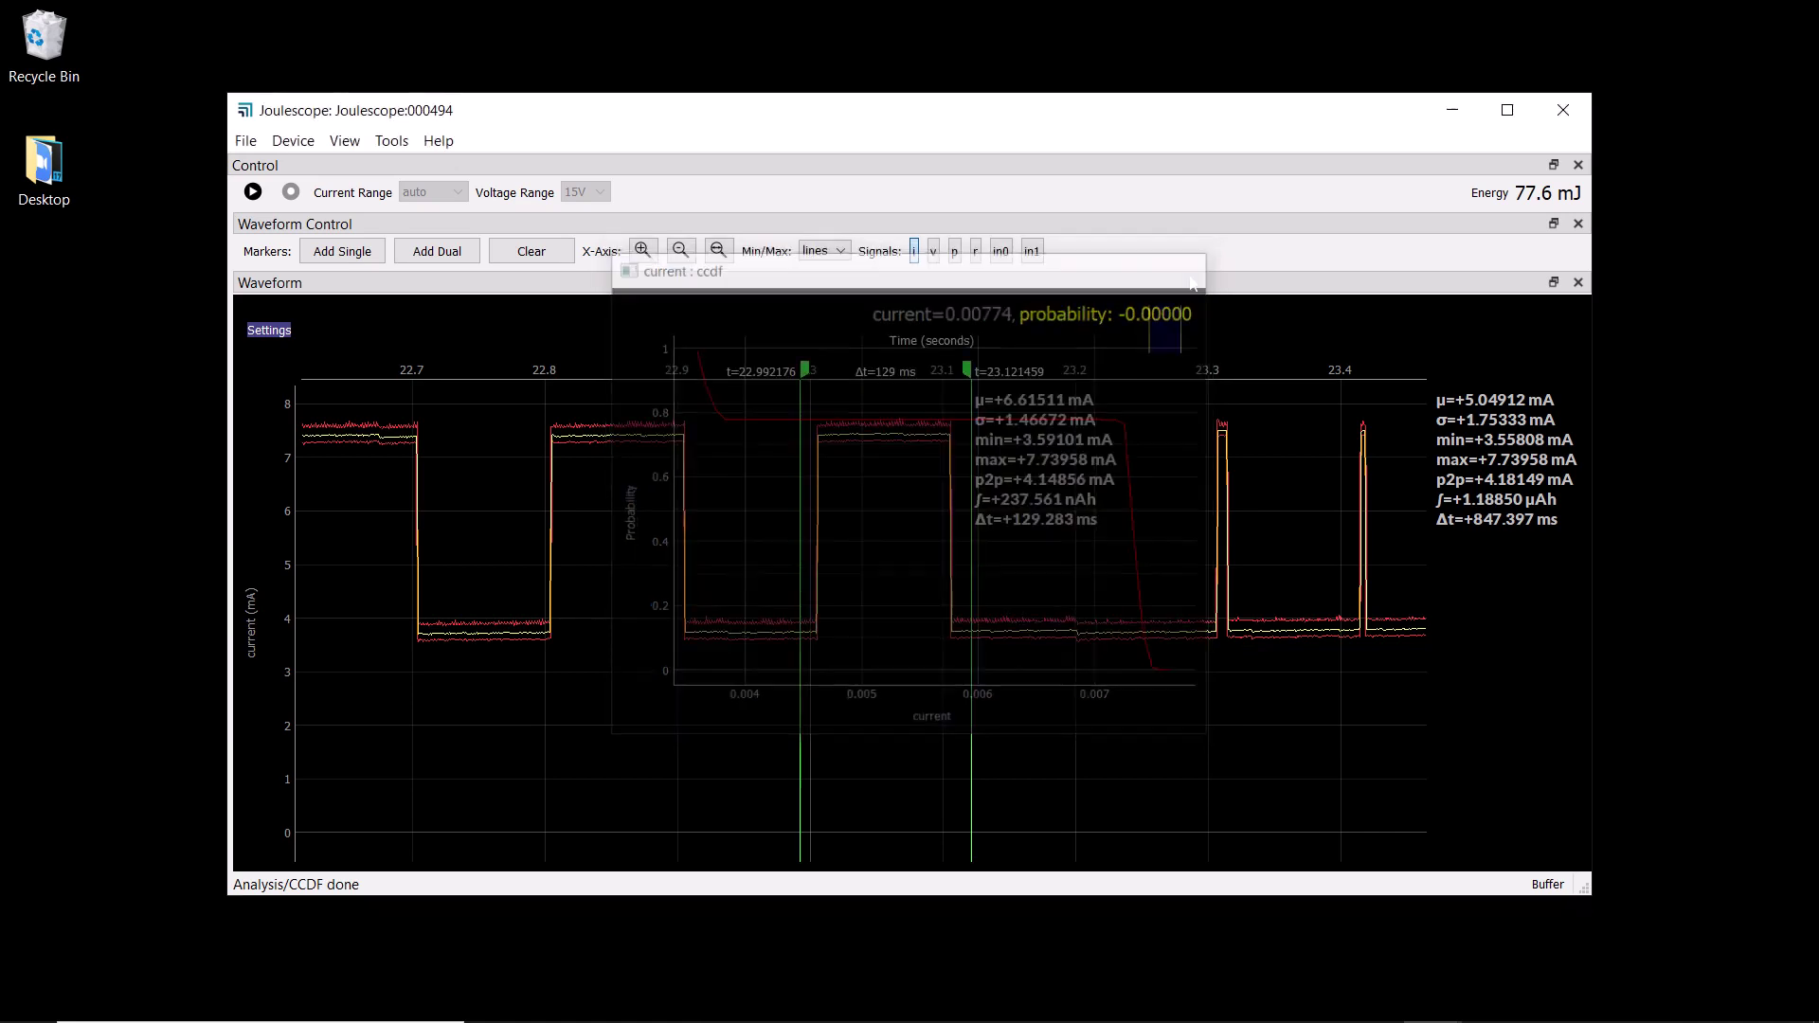
Step: Export the marked region's data, saving it under the default name 20200513_141309.jls
right_click(971, 502)
click(1000, 513)
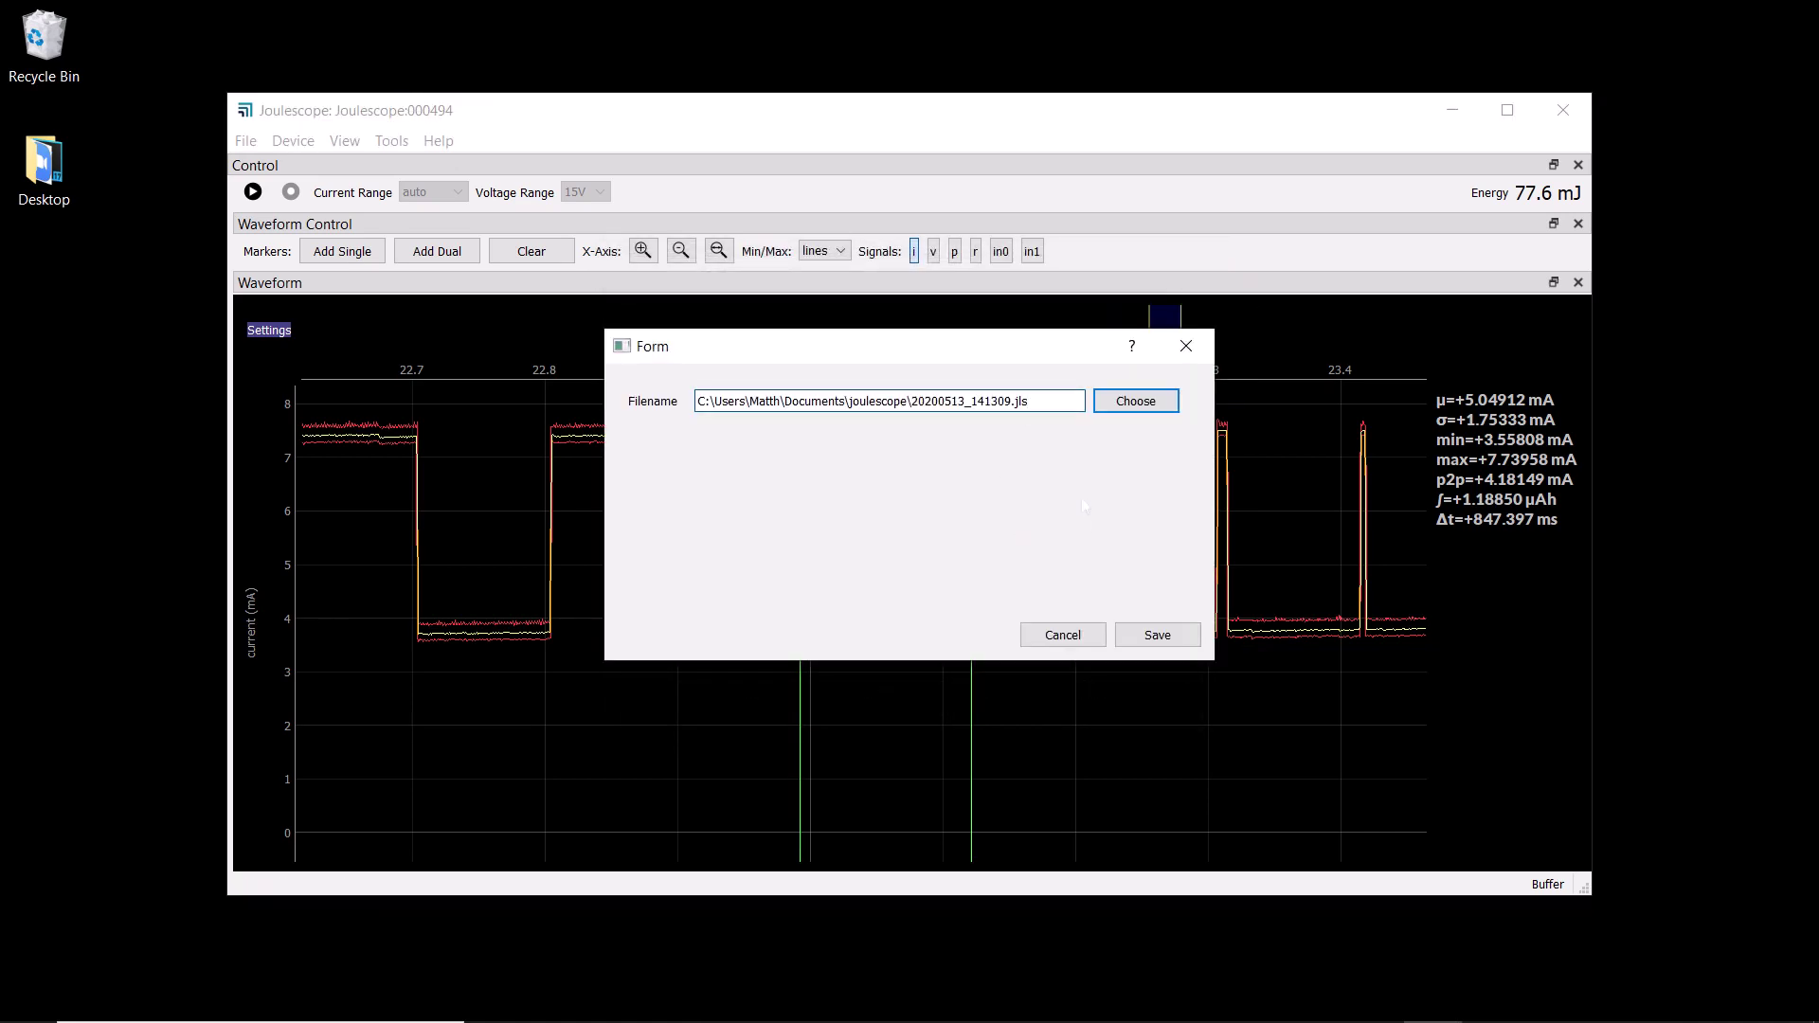
click(1157, 635)
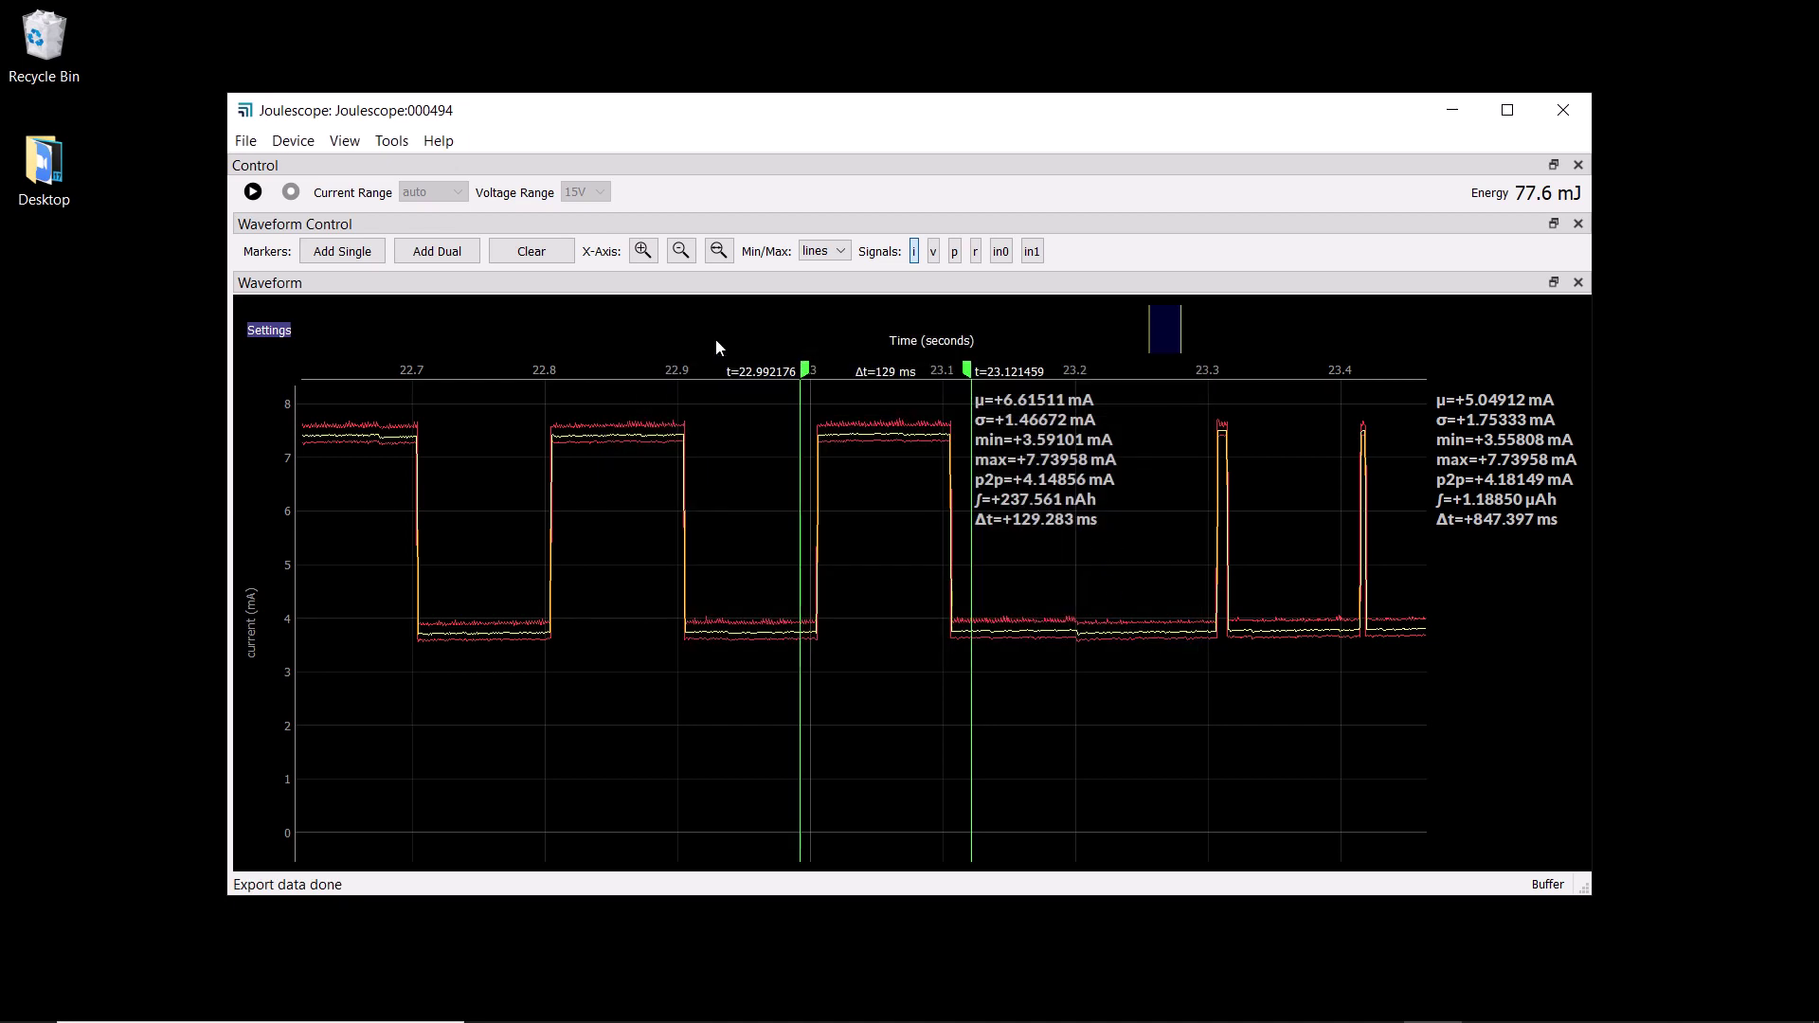
Step: Remove the old marker pair and zoom in onto a single current spike
right_click(974, 529)
key(Up)
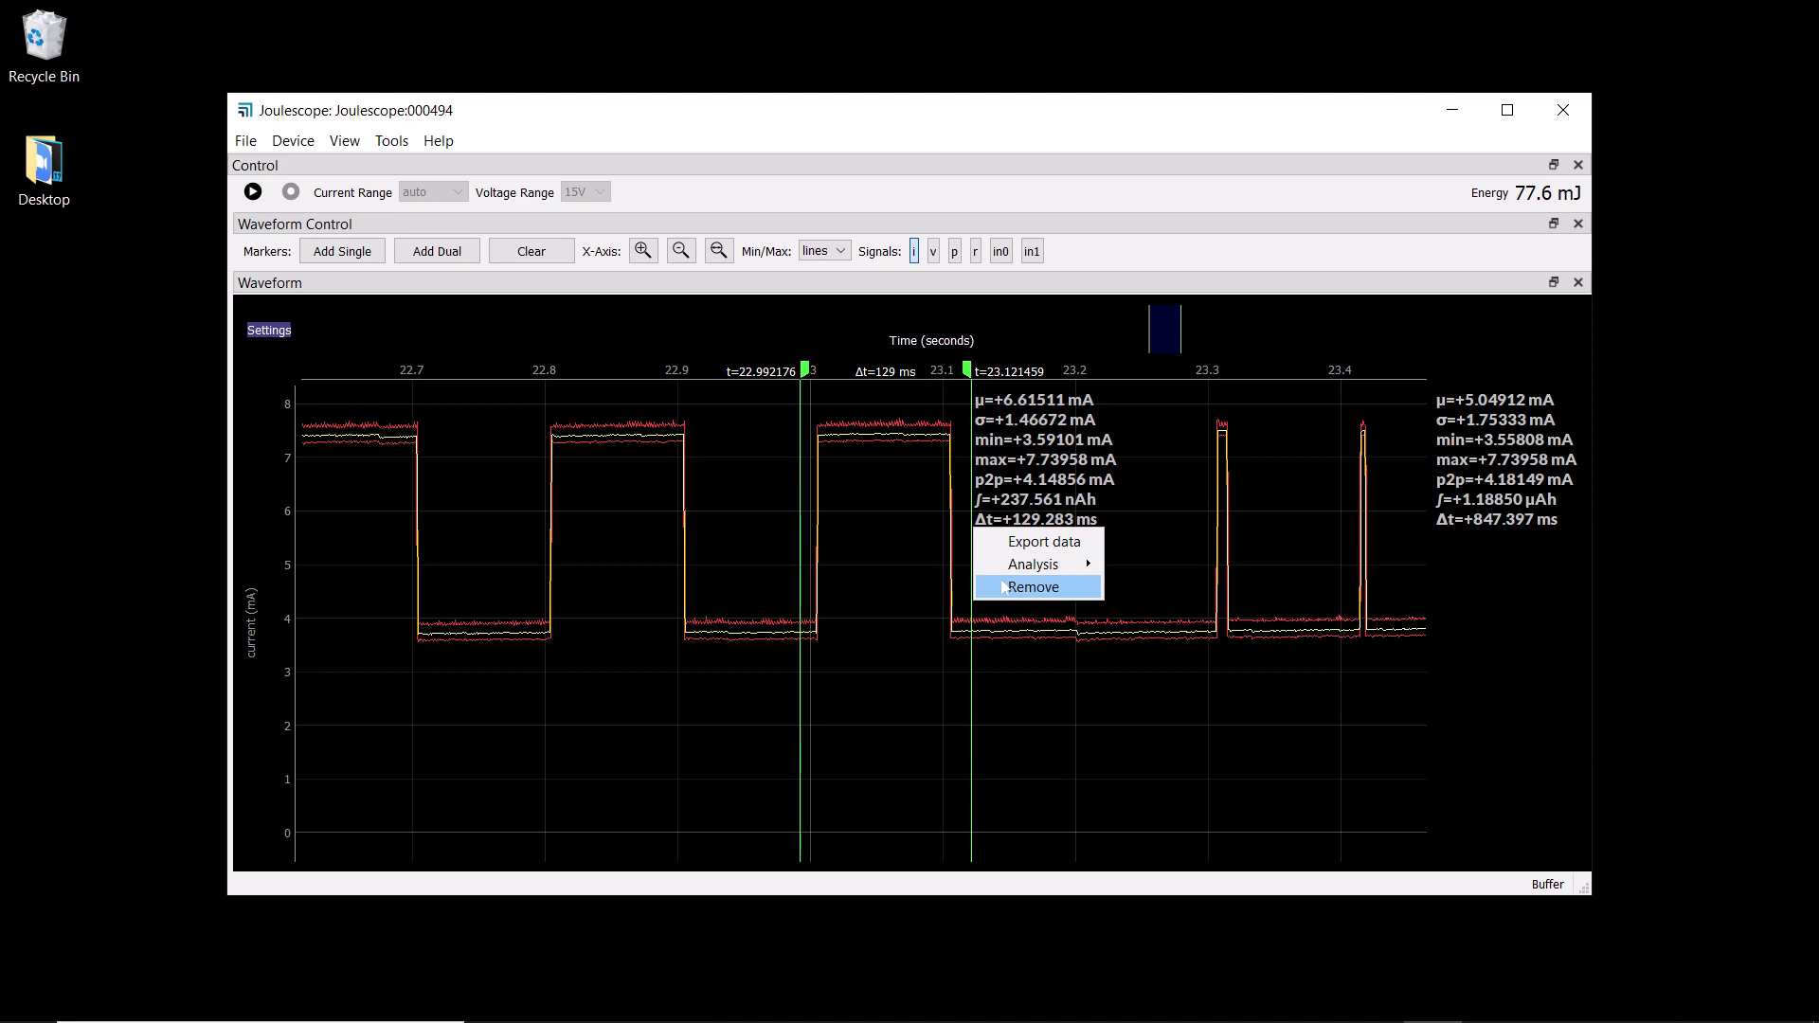
key(Return)
scroll(974, 527, down, 3)
scroll(975, 531, down, 1)
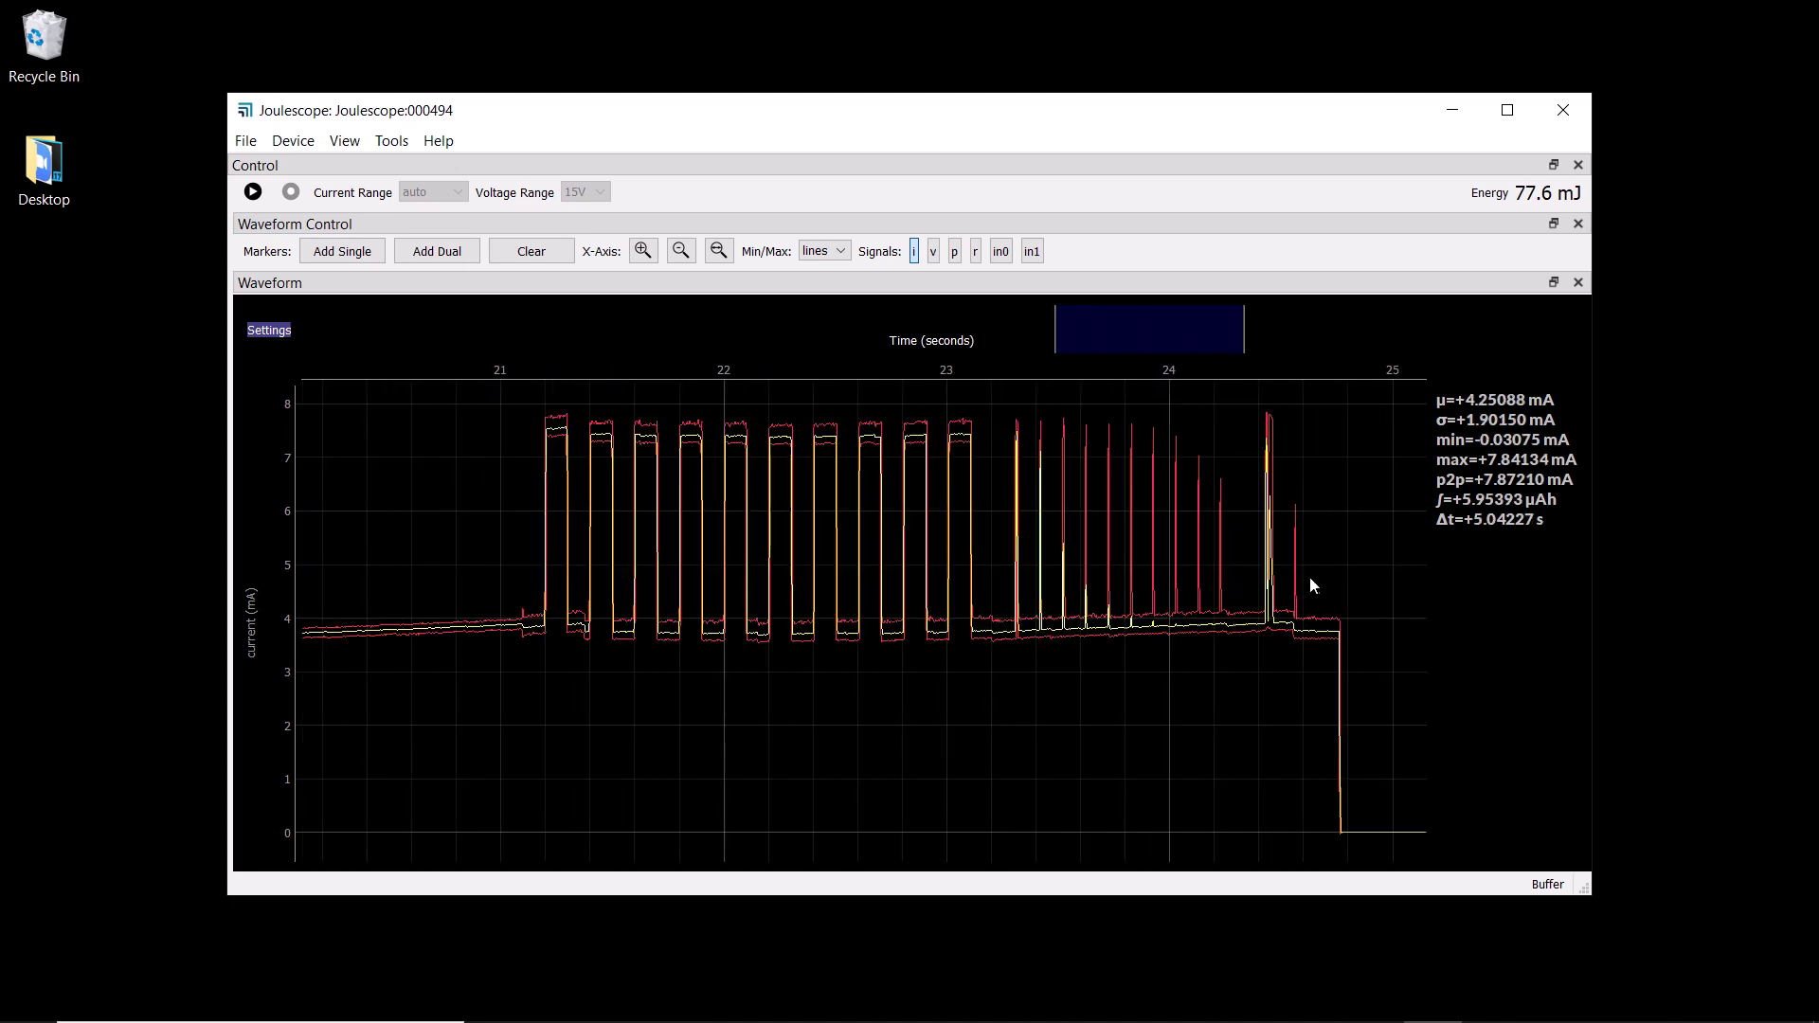
scroll(1305, 586, up, 15)
Step: Add dual markers around the 24.5585 s spike, narrowing them to about 11 µs
right_click(886, 360)
mouse_move(947, 377)
click(1099, 401)
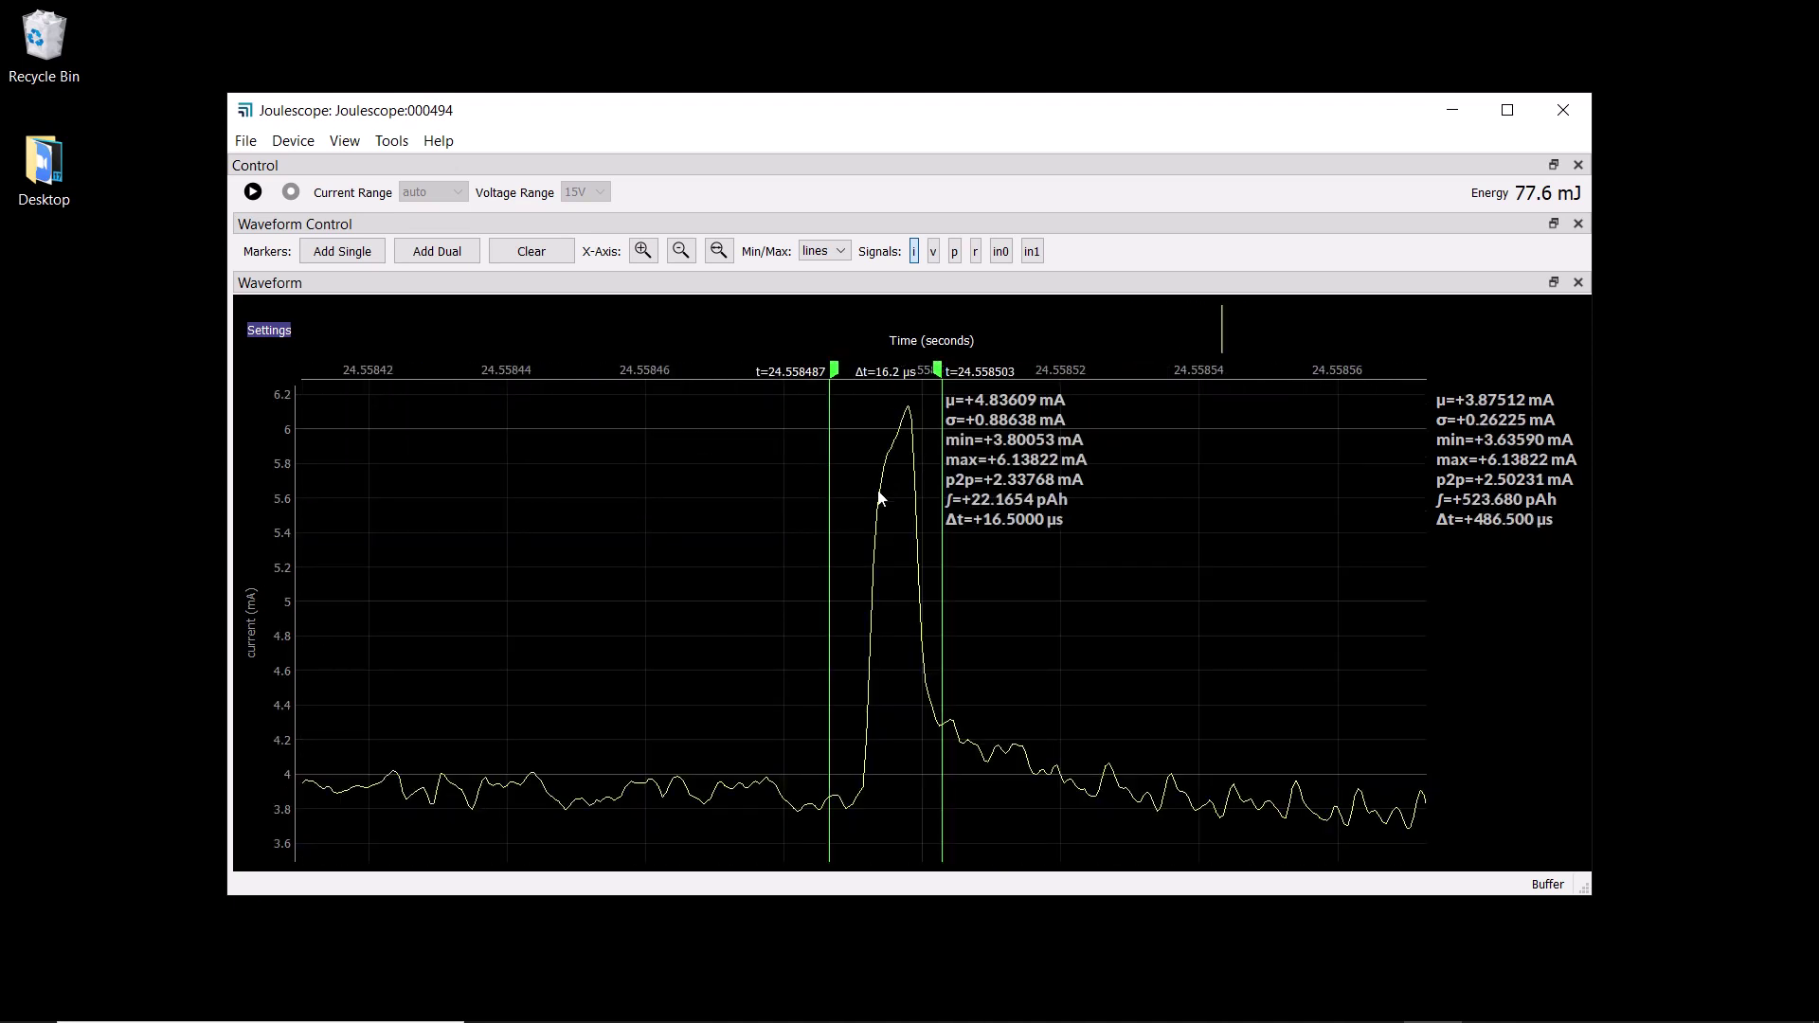
drag(830, 520, 933, 560)
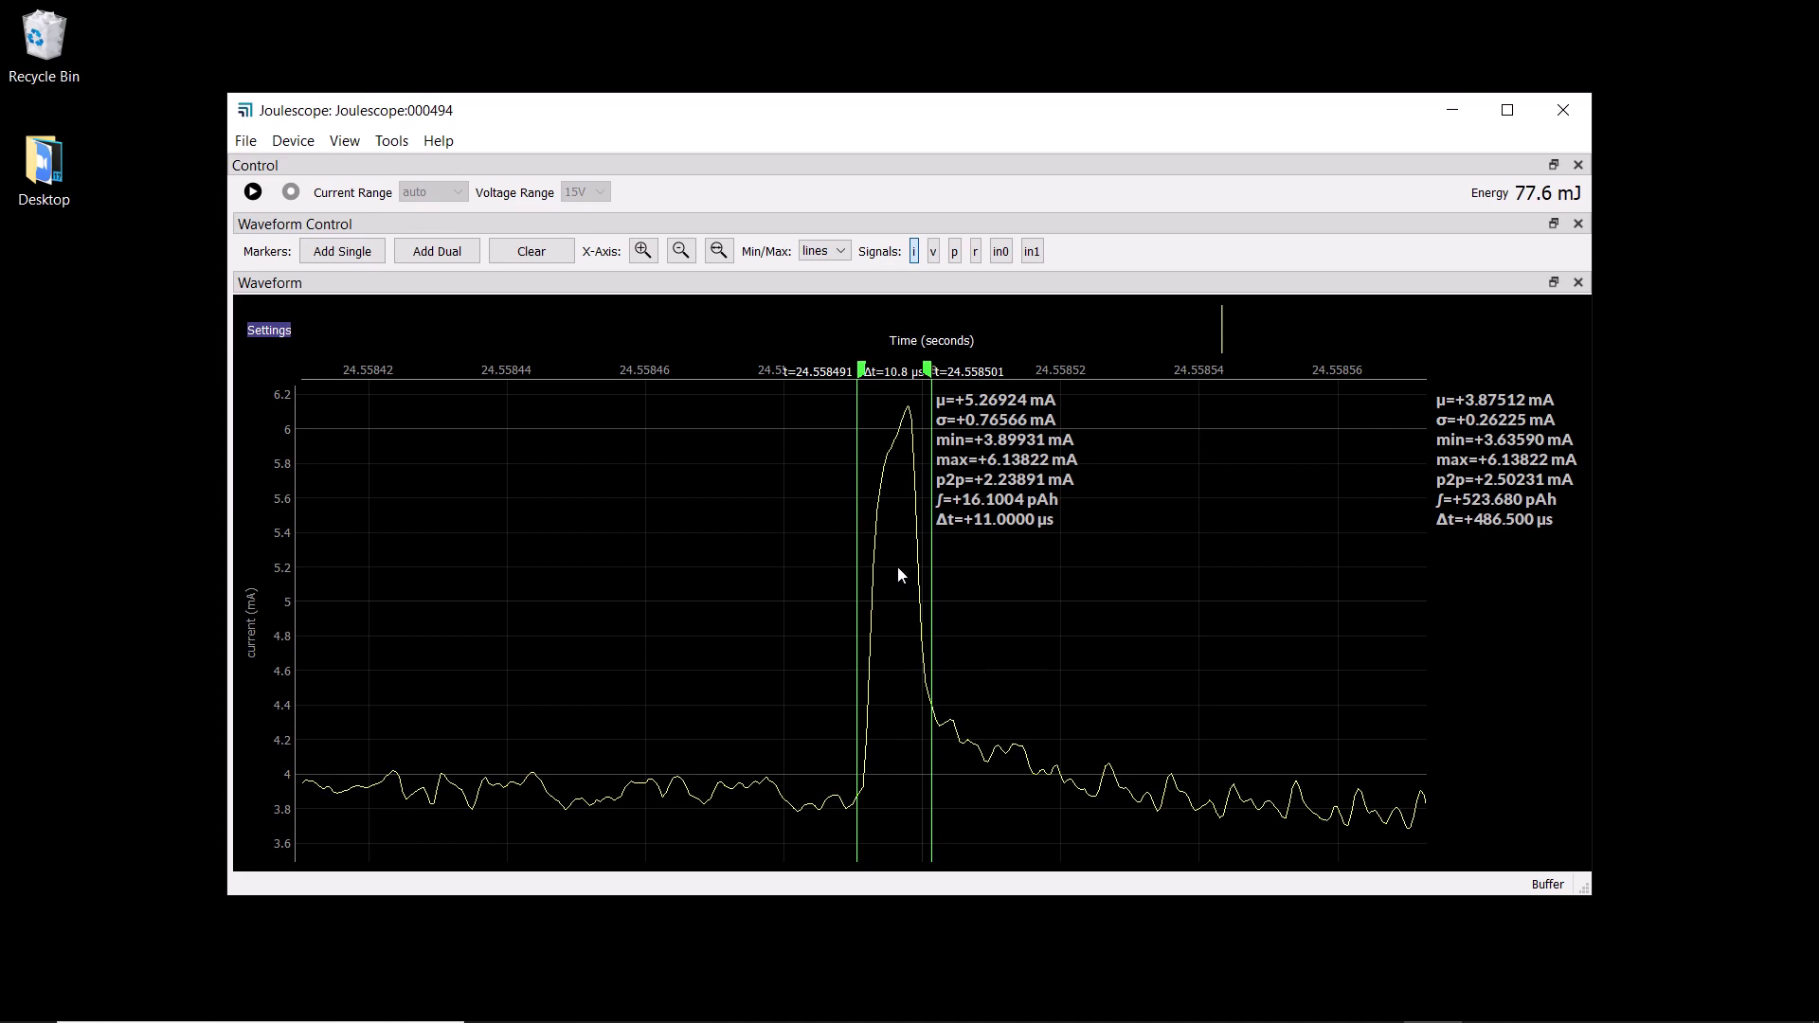
Step: Open Preferences and check the device sampling frequency, leaving it at 2 MHz
click(245, 140)
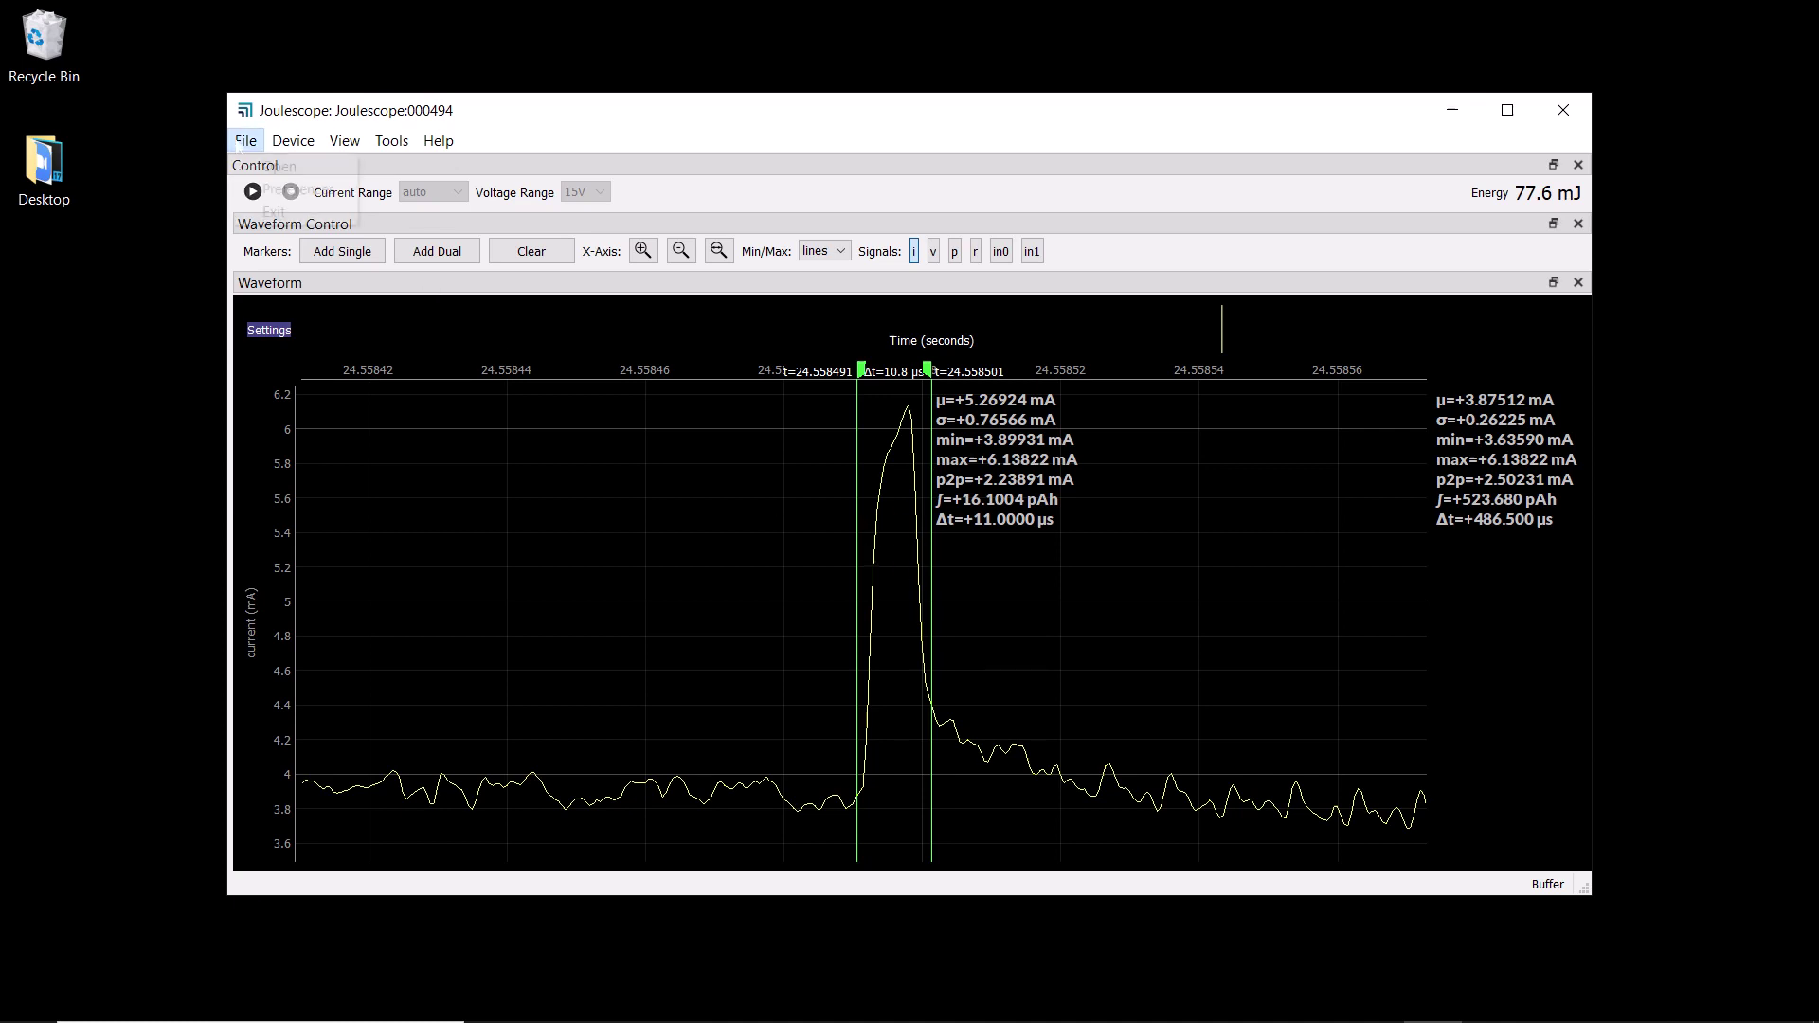
click(275, 203)
click(679, 448)
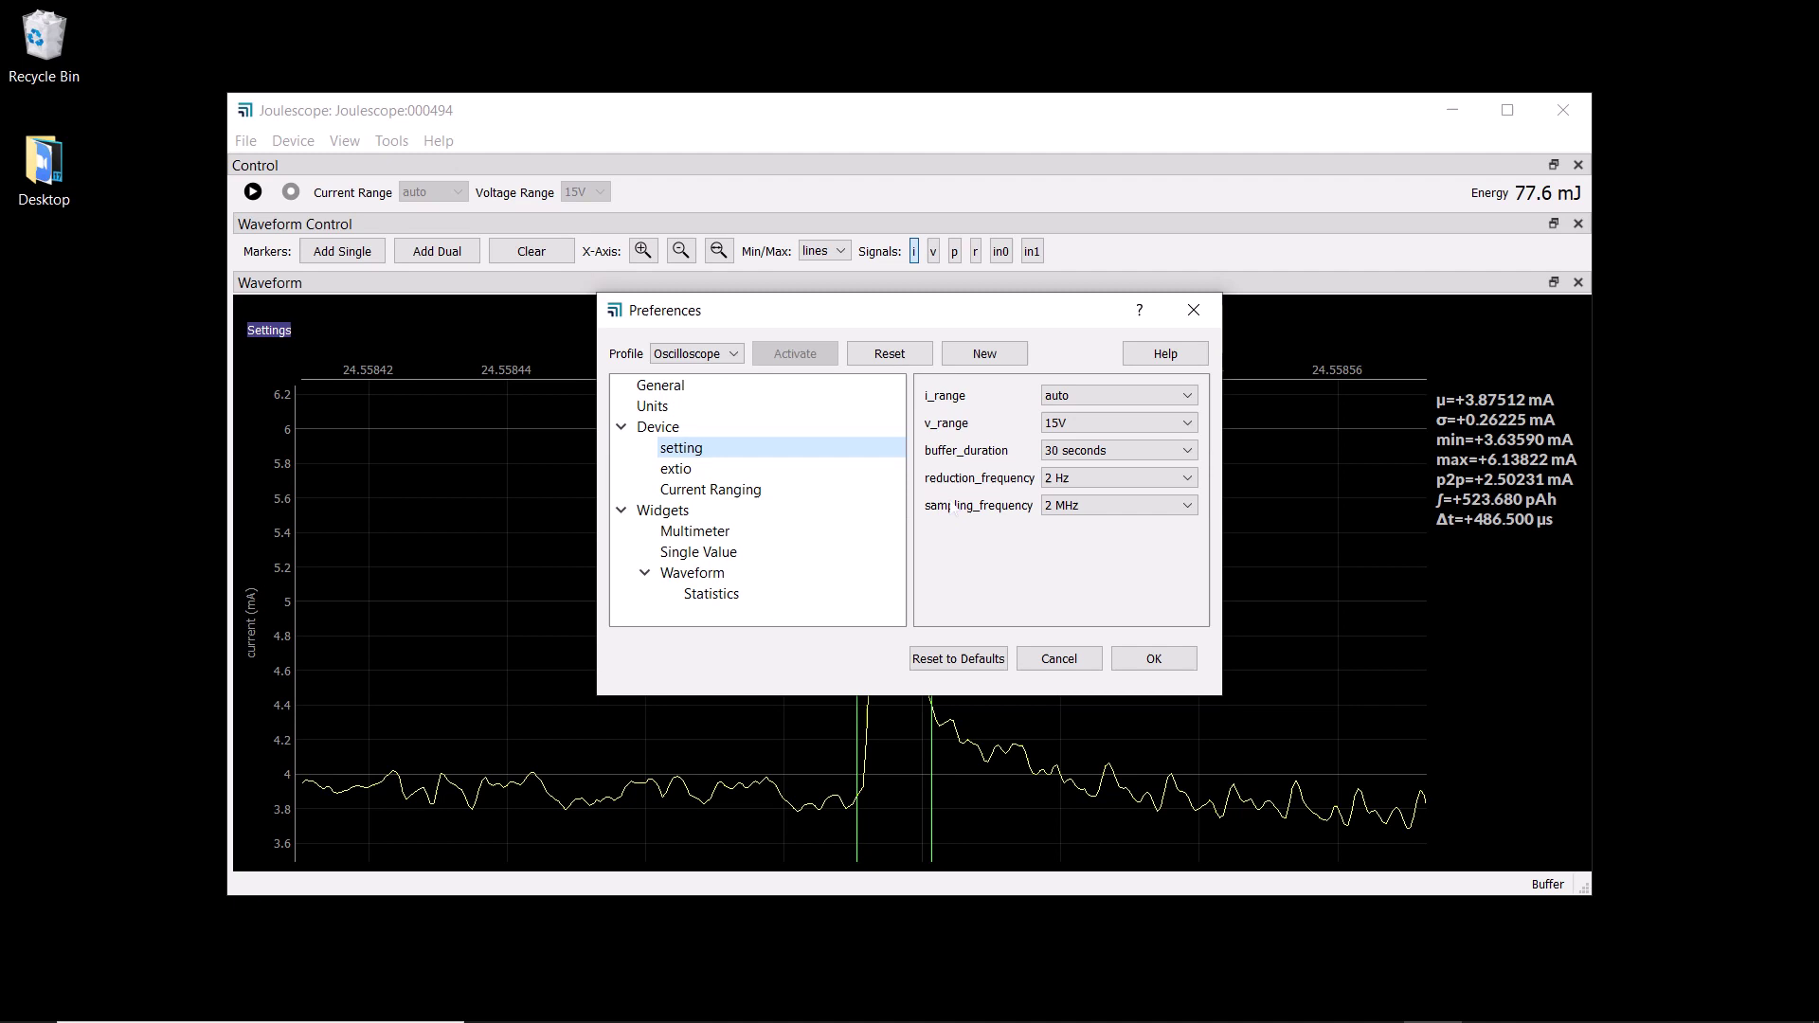
click(1078, 509)
scroll(1100, 569, down, 2)
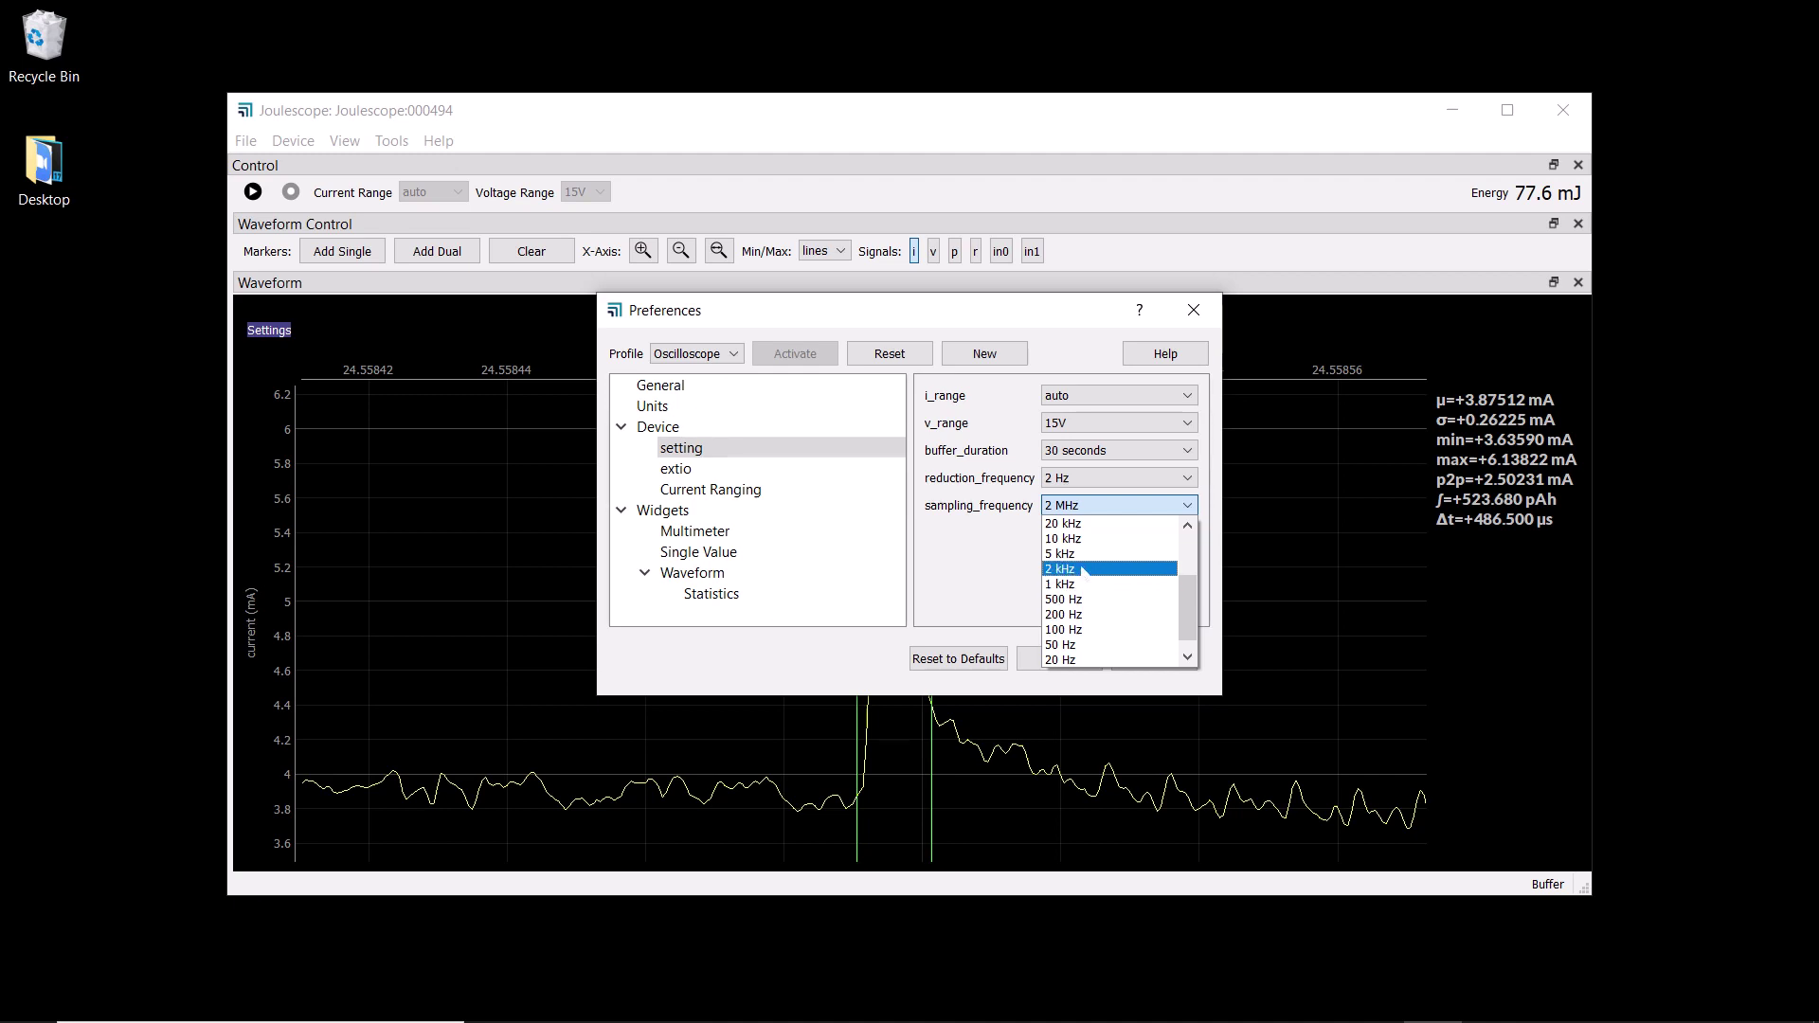
click(962, 571)
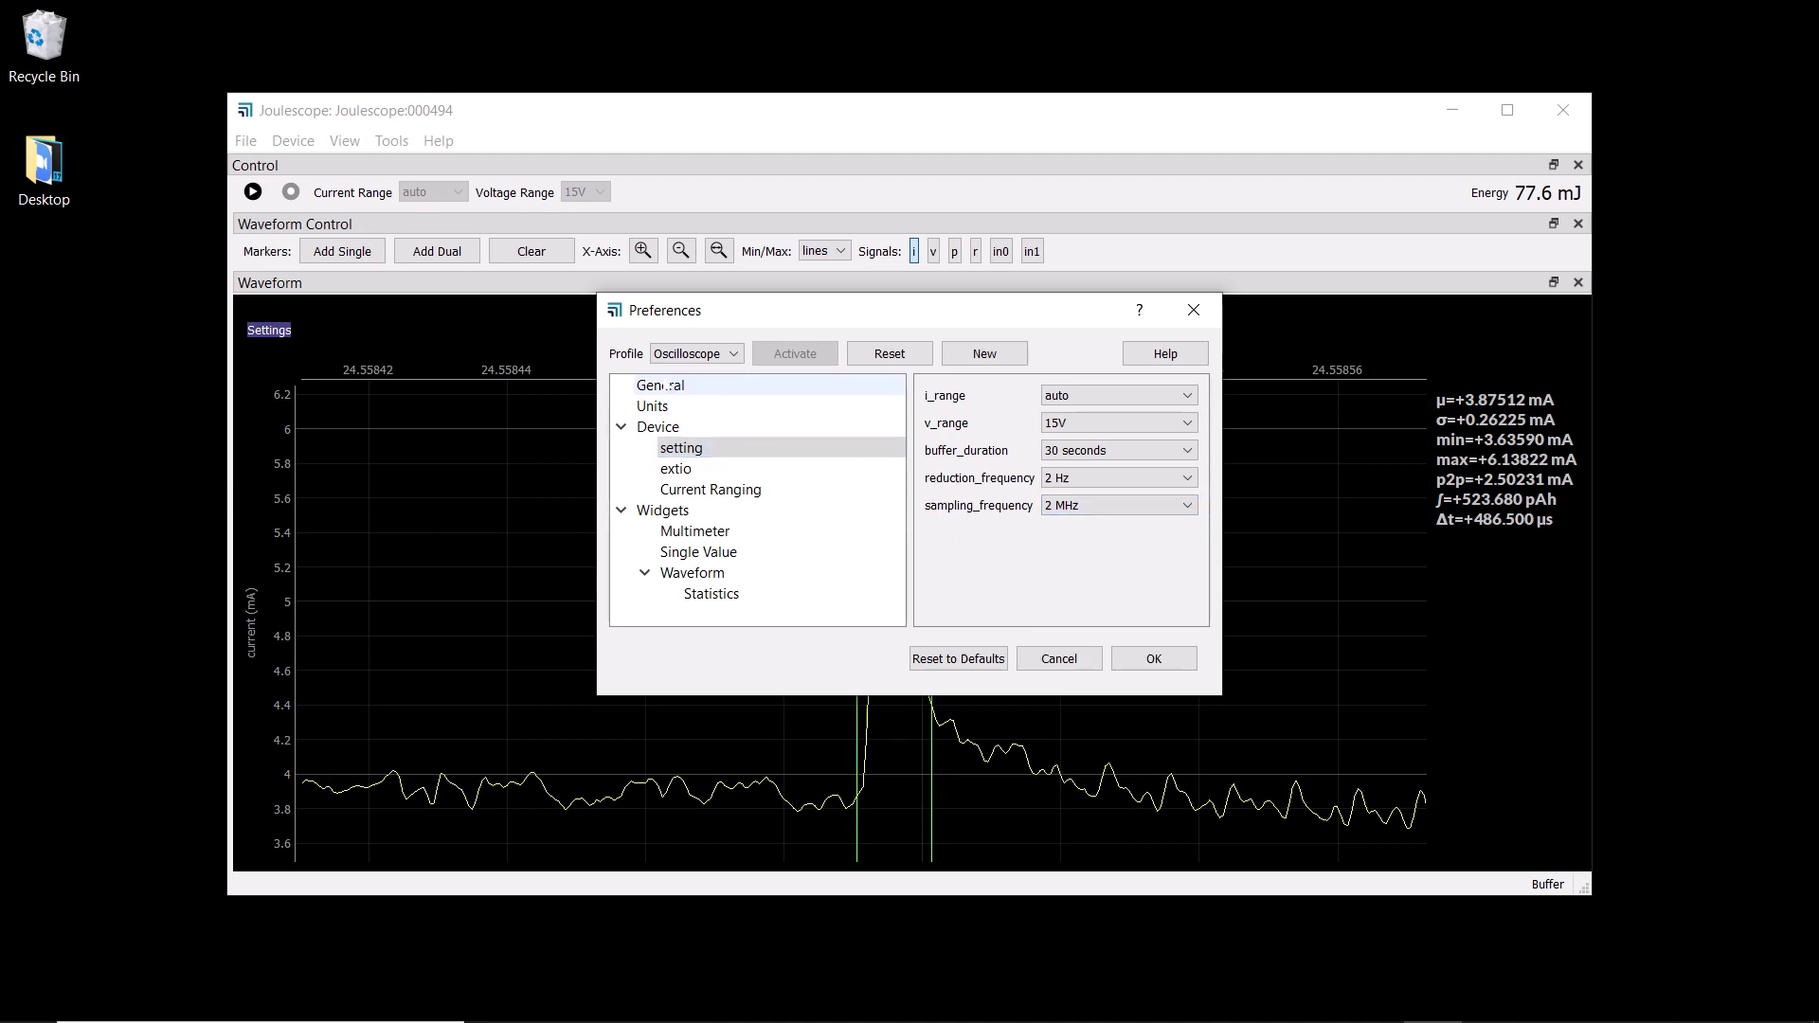
Step: Review General, Units (charge kept in Ah), Device setting, extio and Current Ranging preferences
click(666, 386)
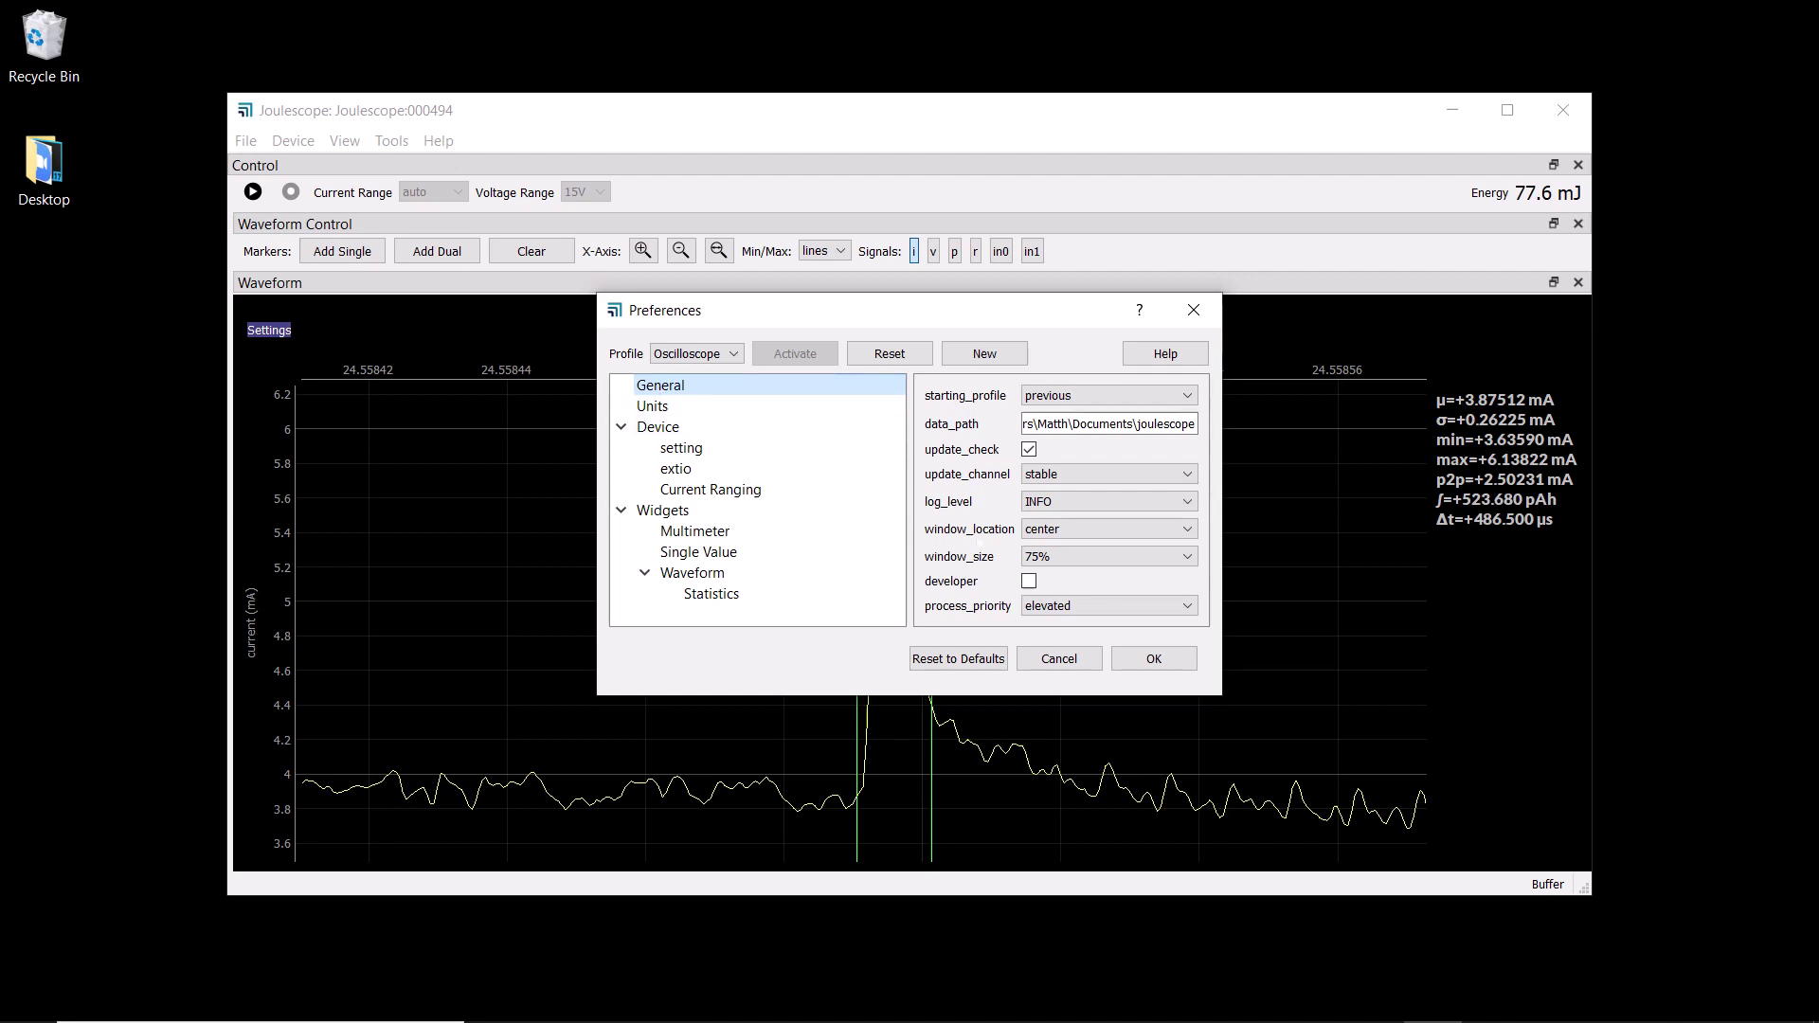
click(699, 406)
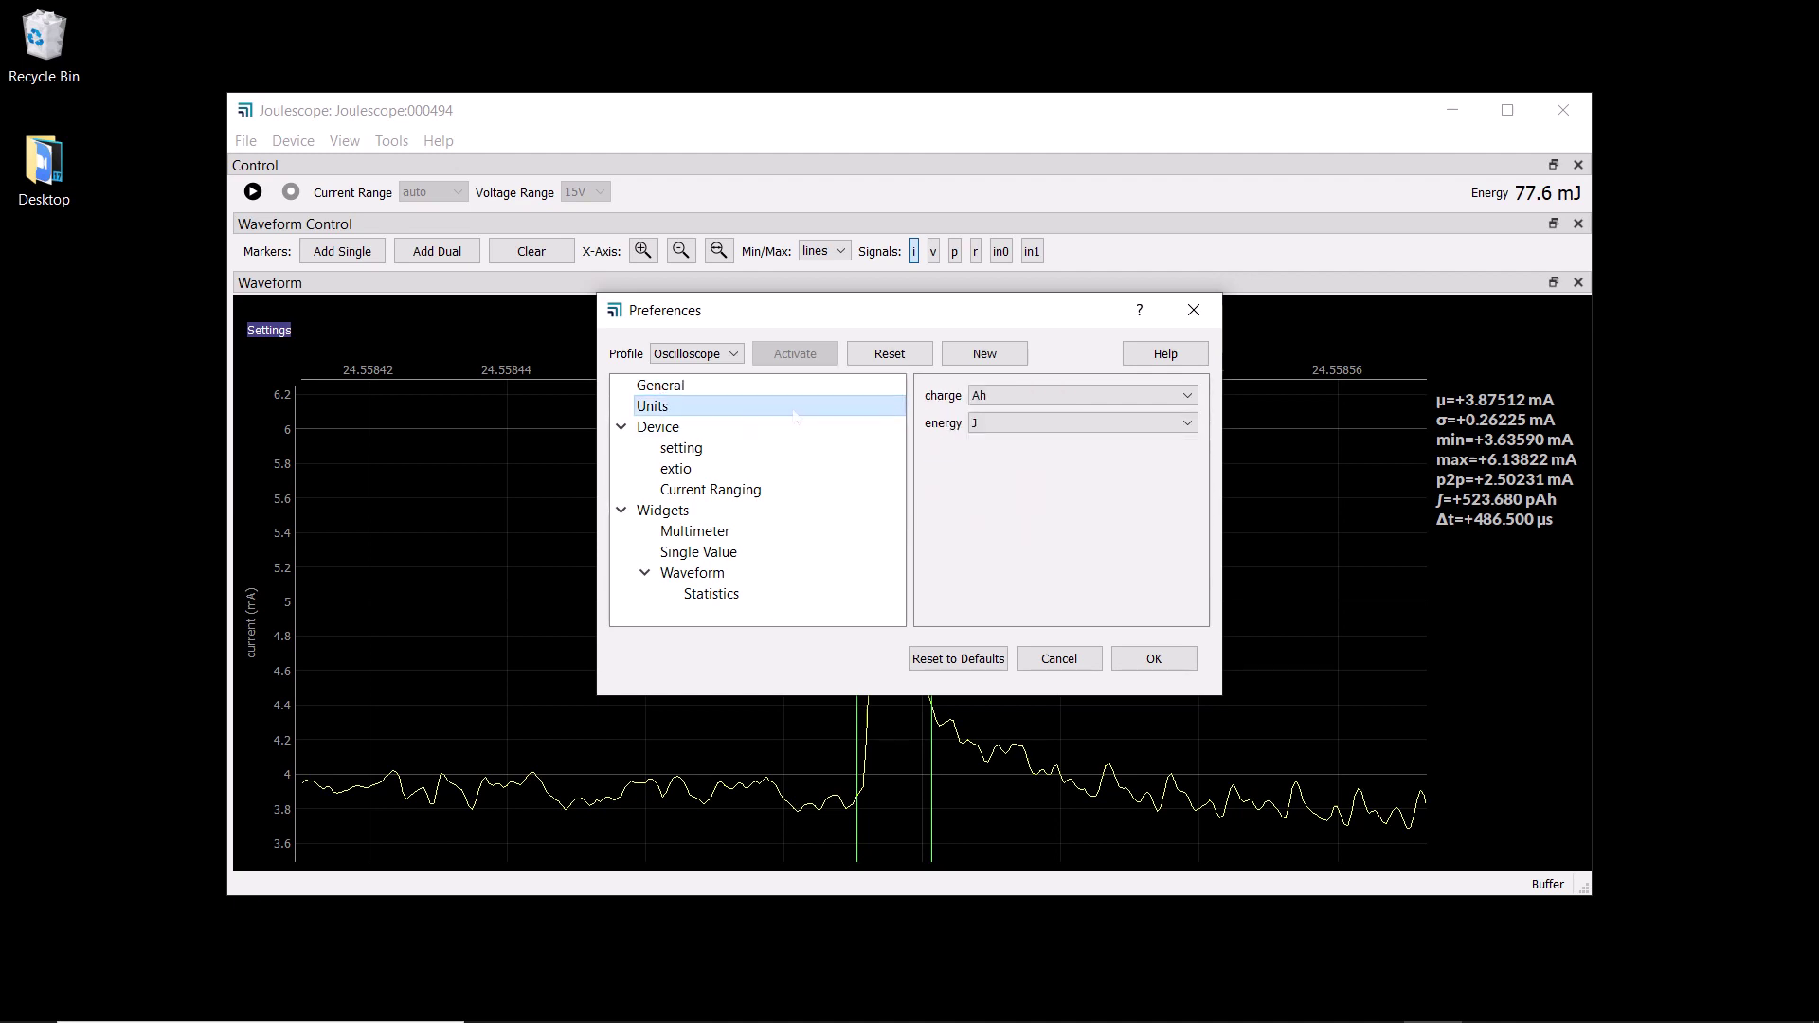
click(993, 405)
click(990, 407)
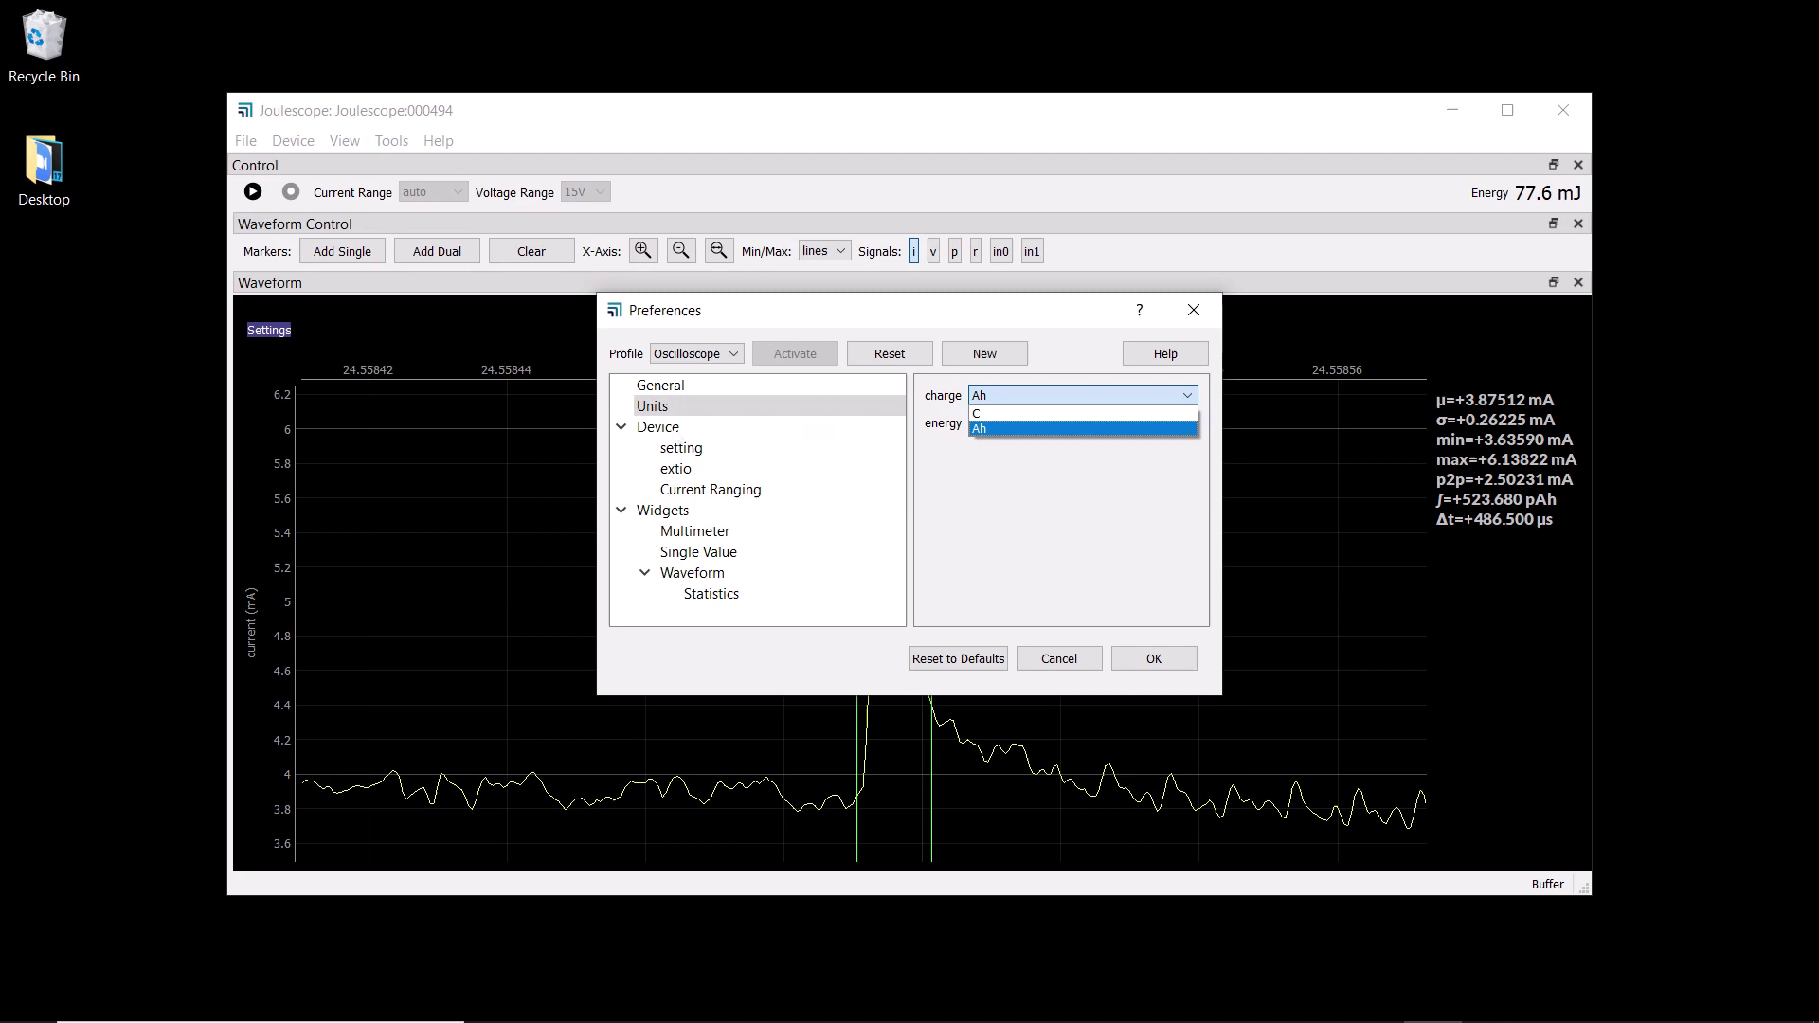
click(681, 428)
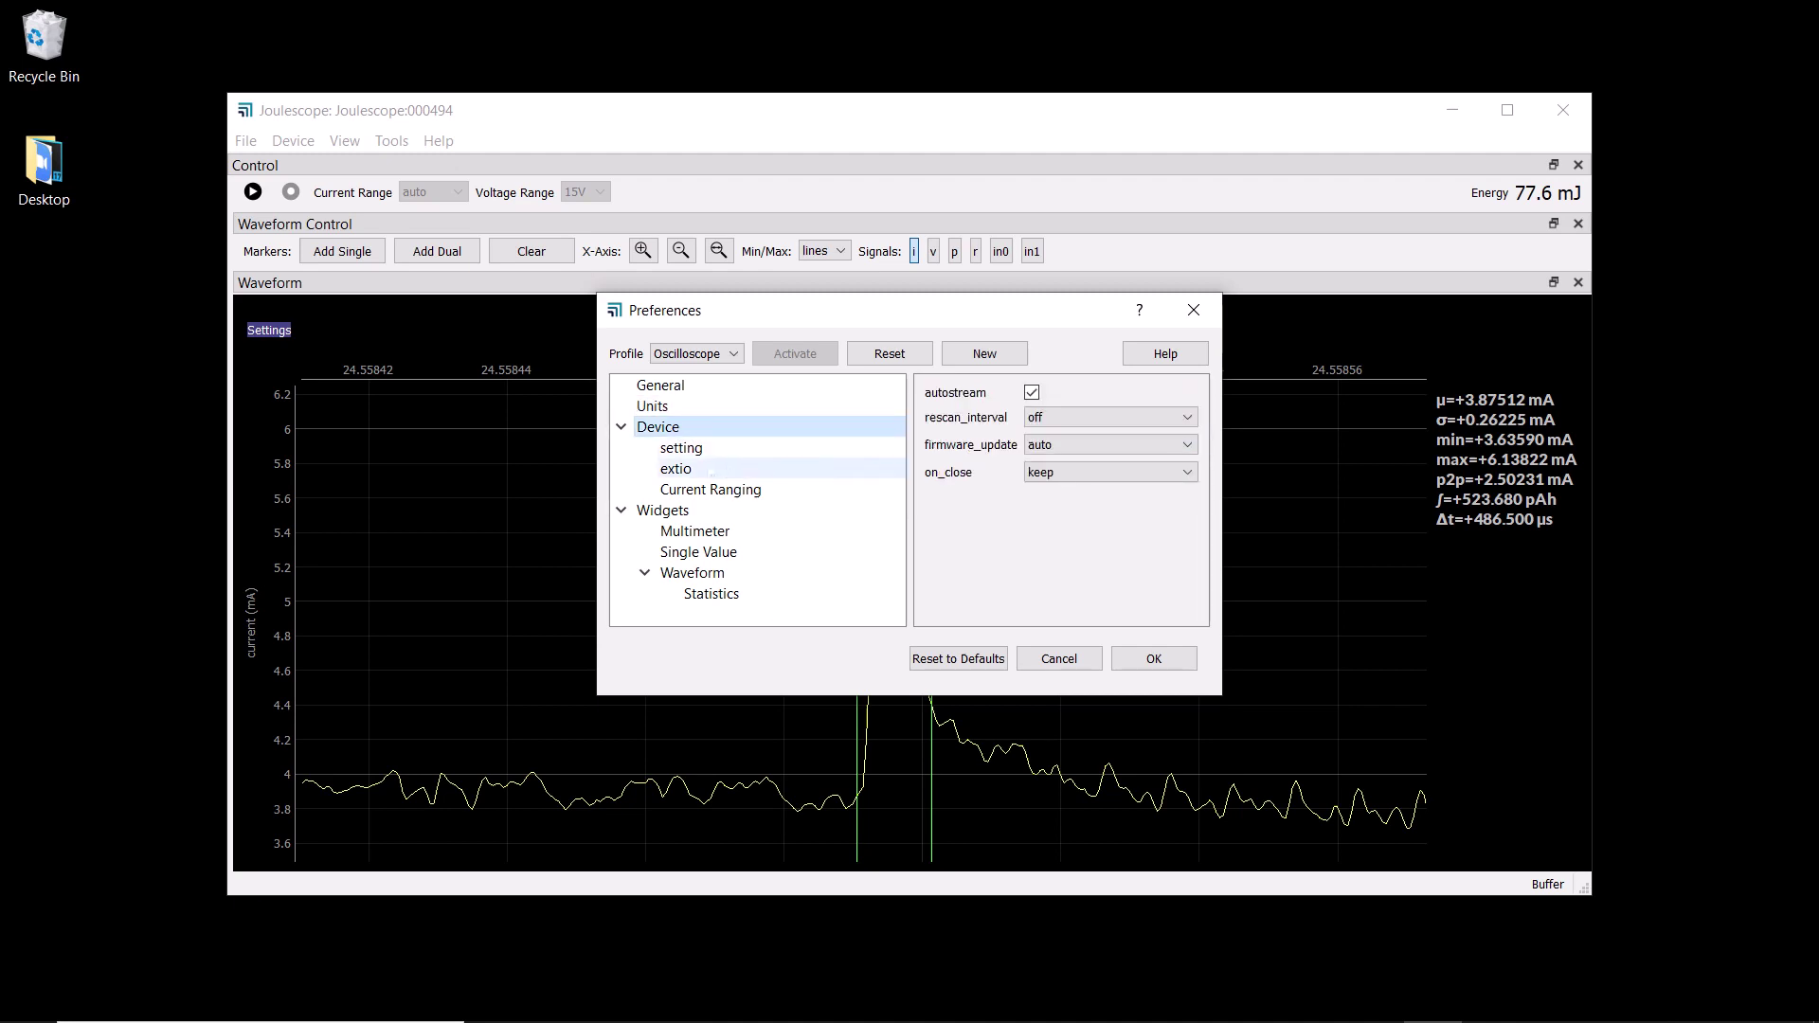
click(701, 448)
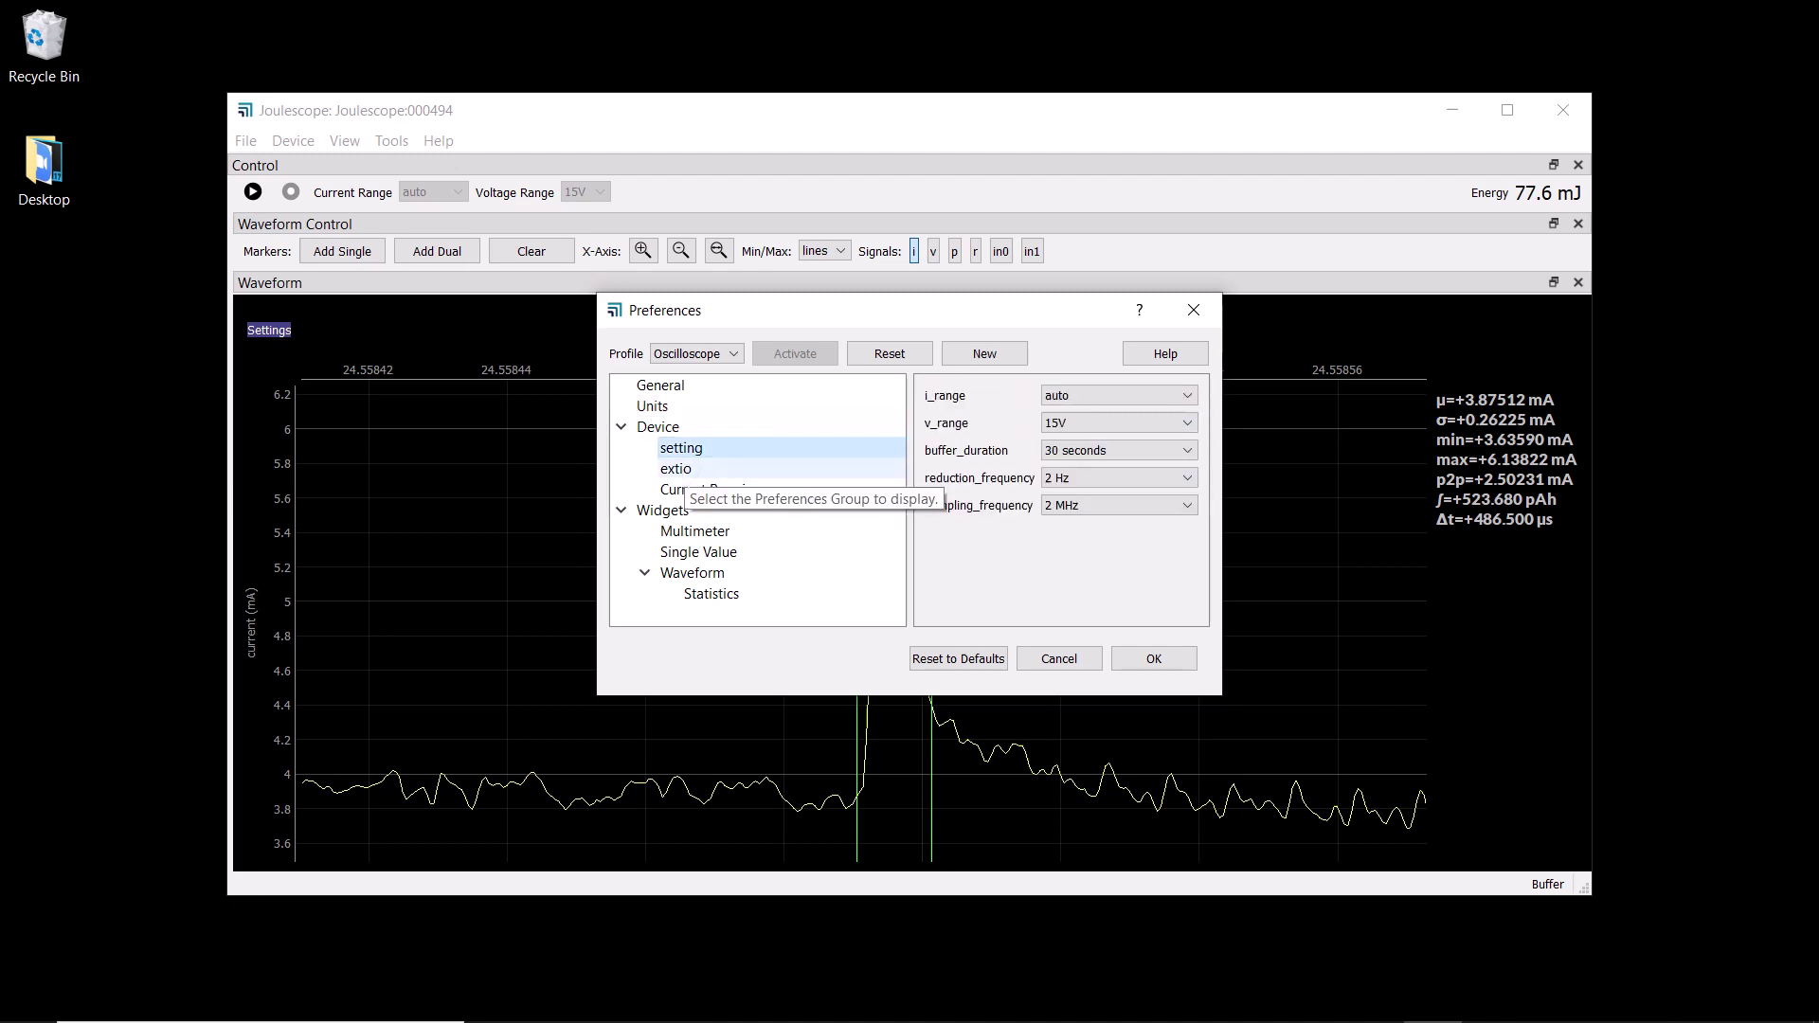
click(678, 470)
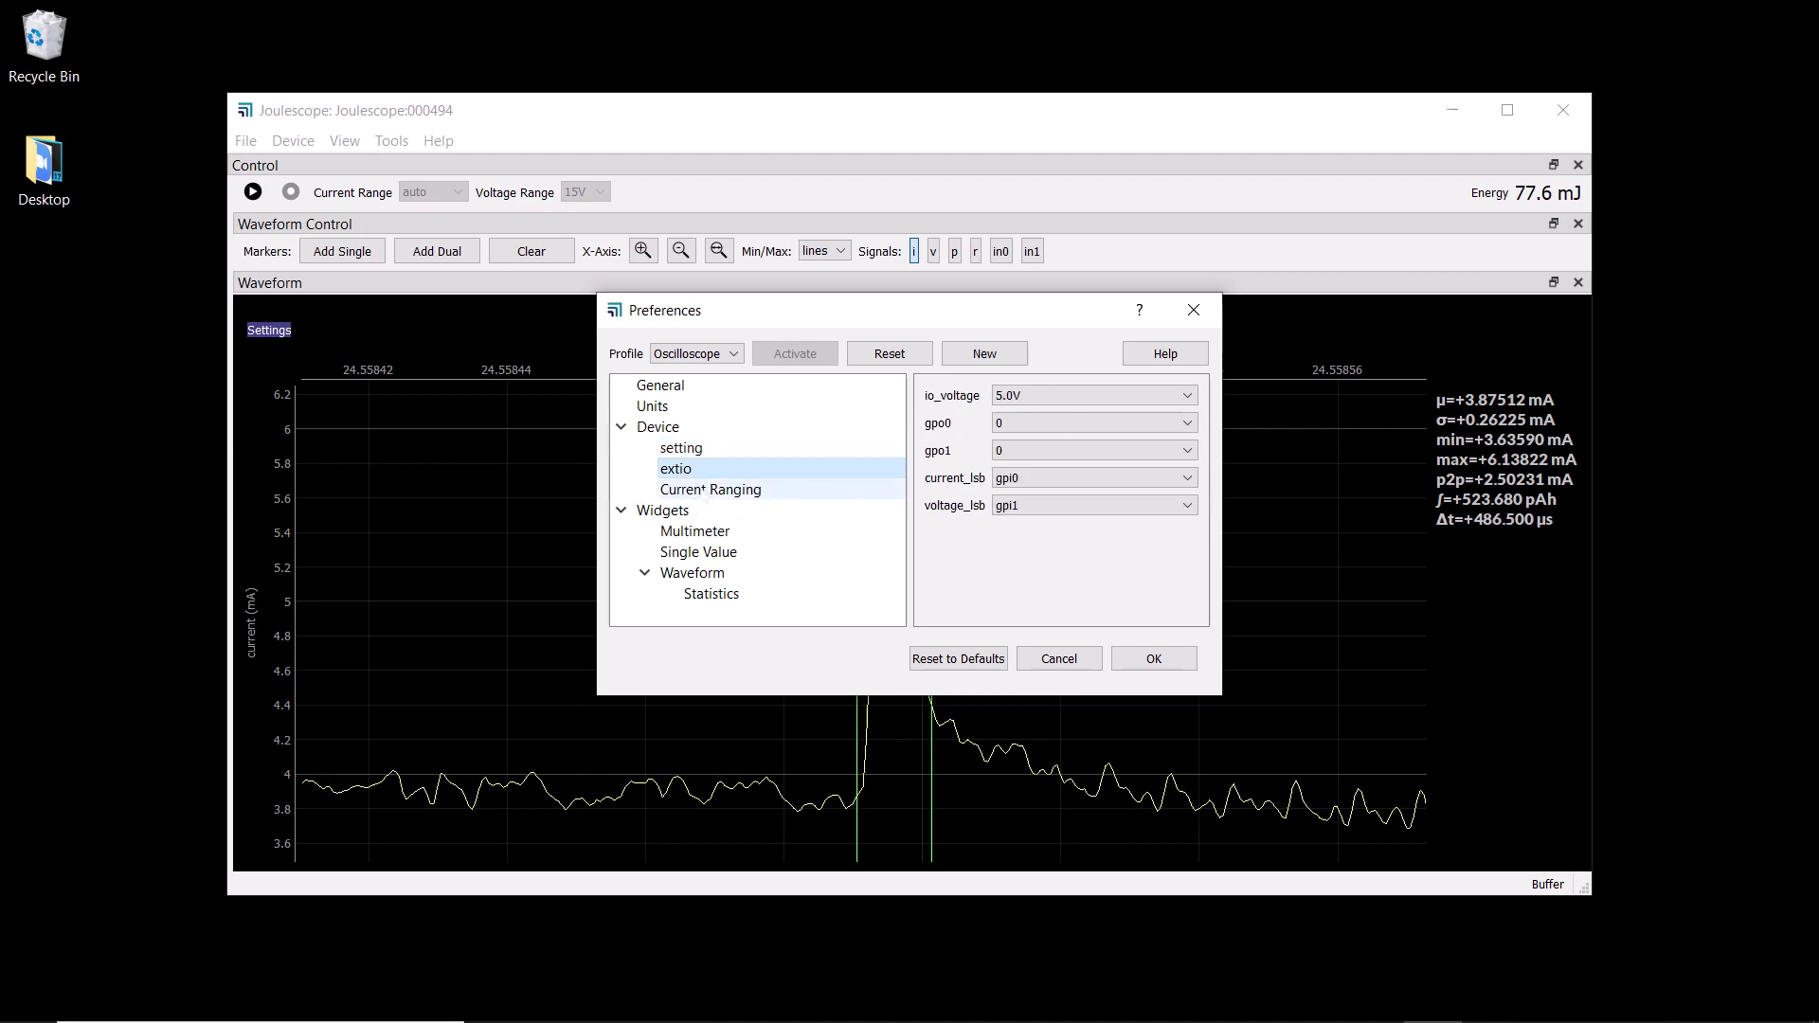
click(702, 489)
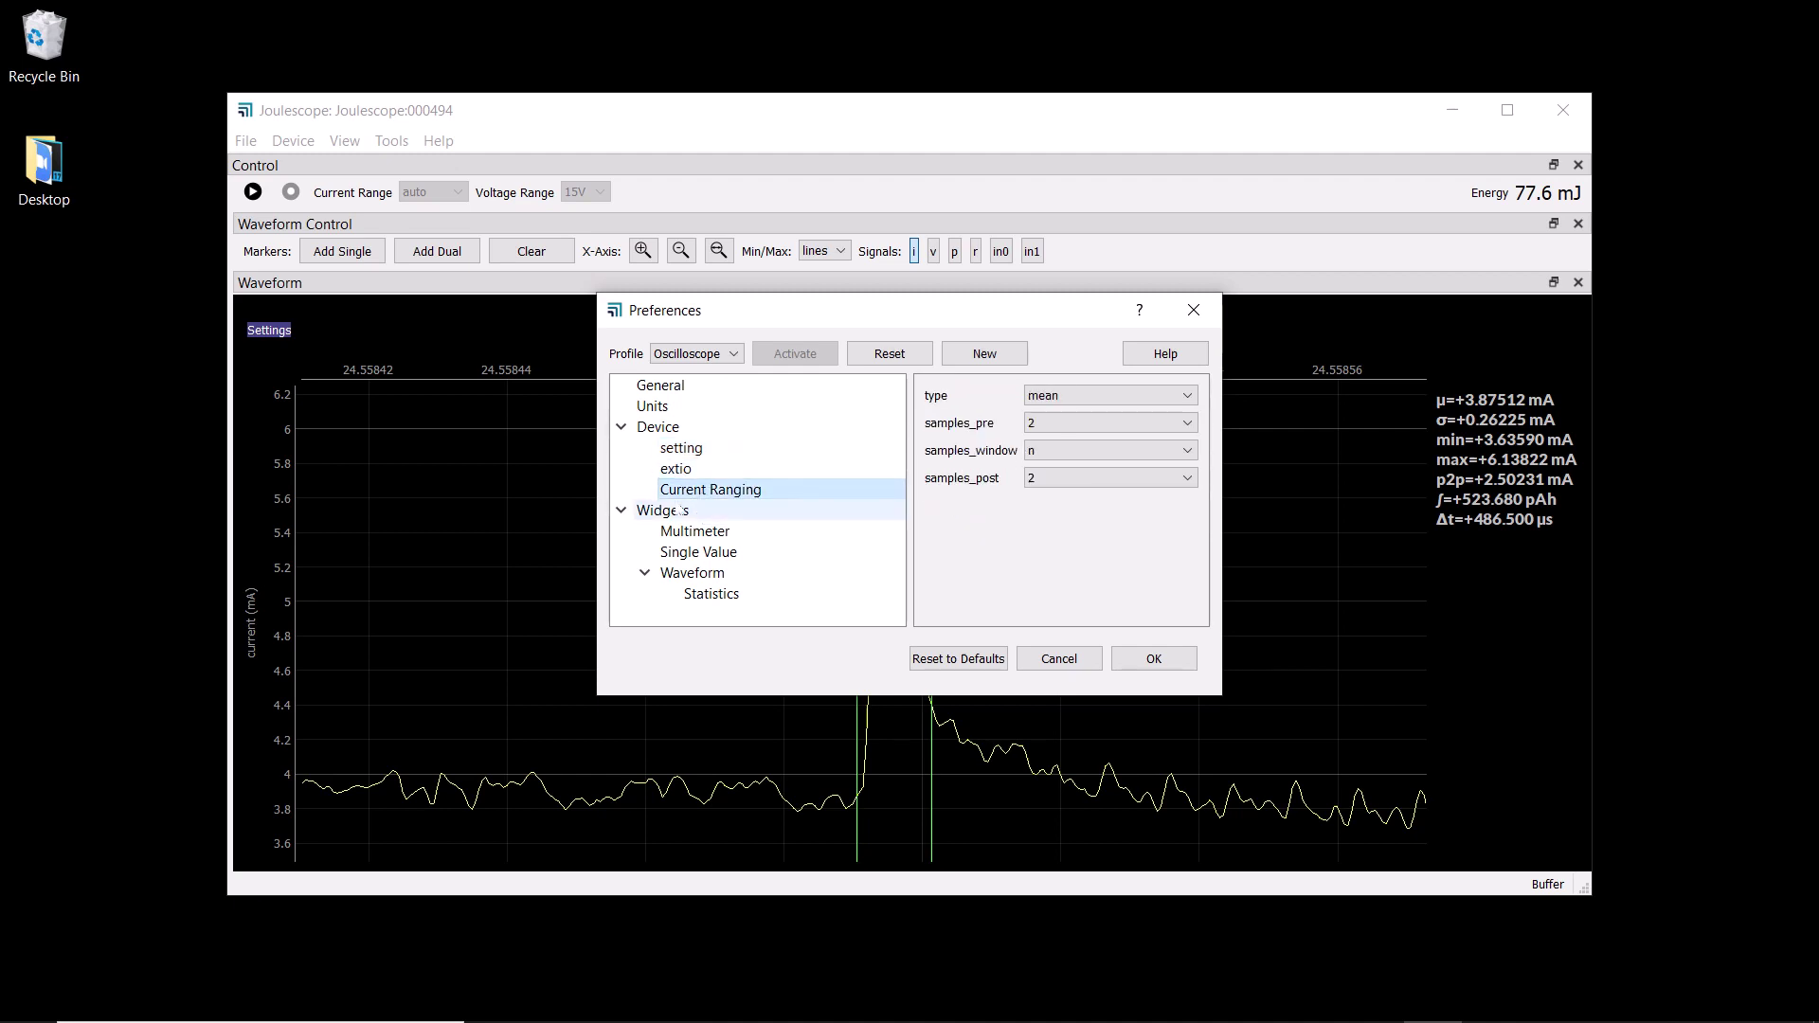
Step: Browse the Multimeter, Single Value, Waveform and Statistics widget preferences
click(666, 512)
click(694, 532)
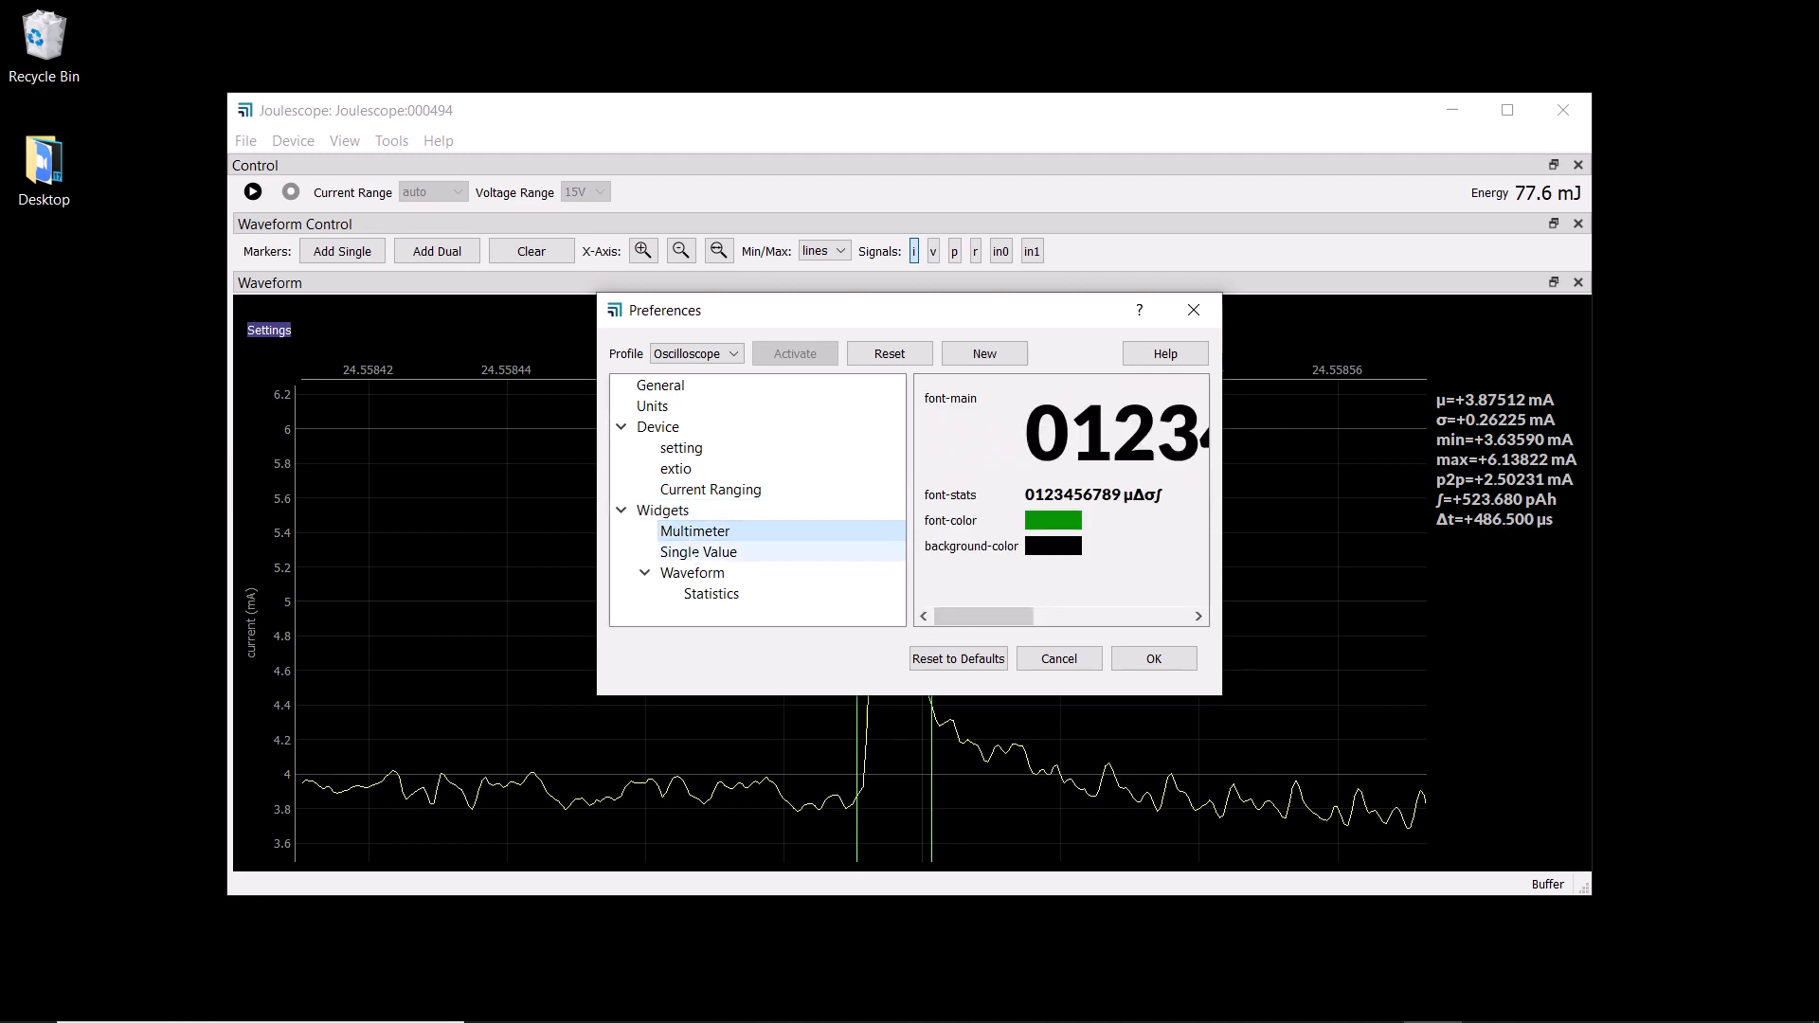
click(694, 552)
click(693, 573)
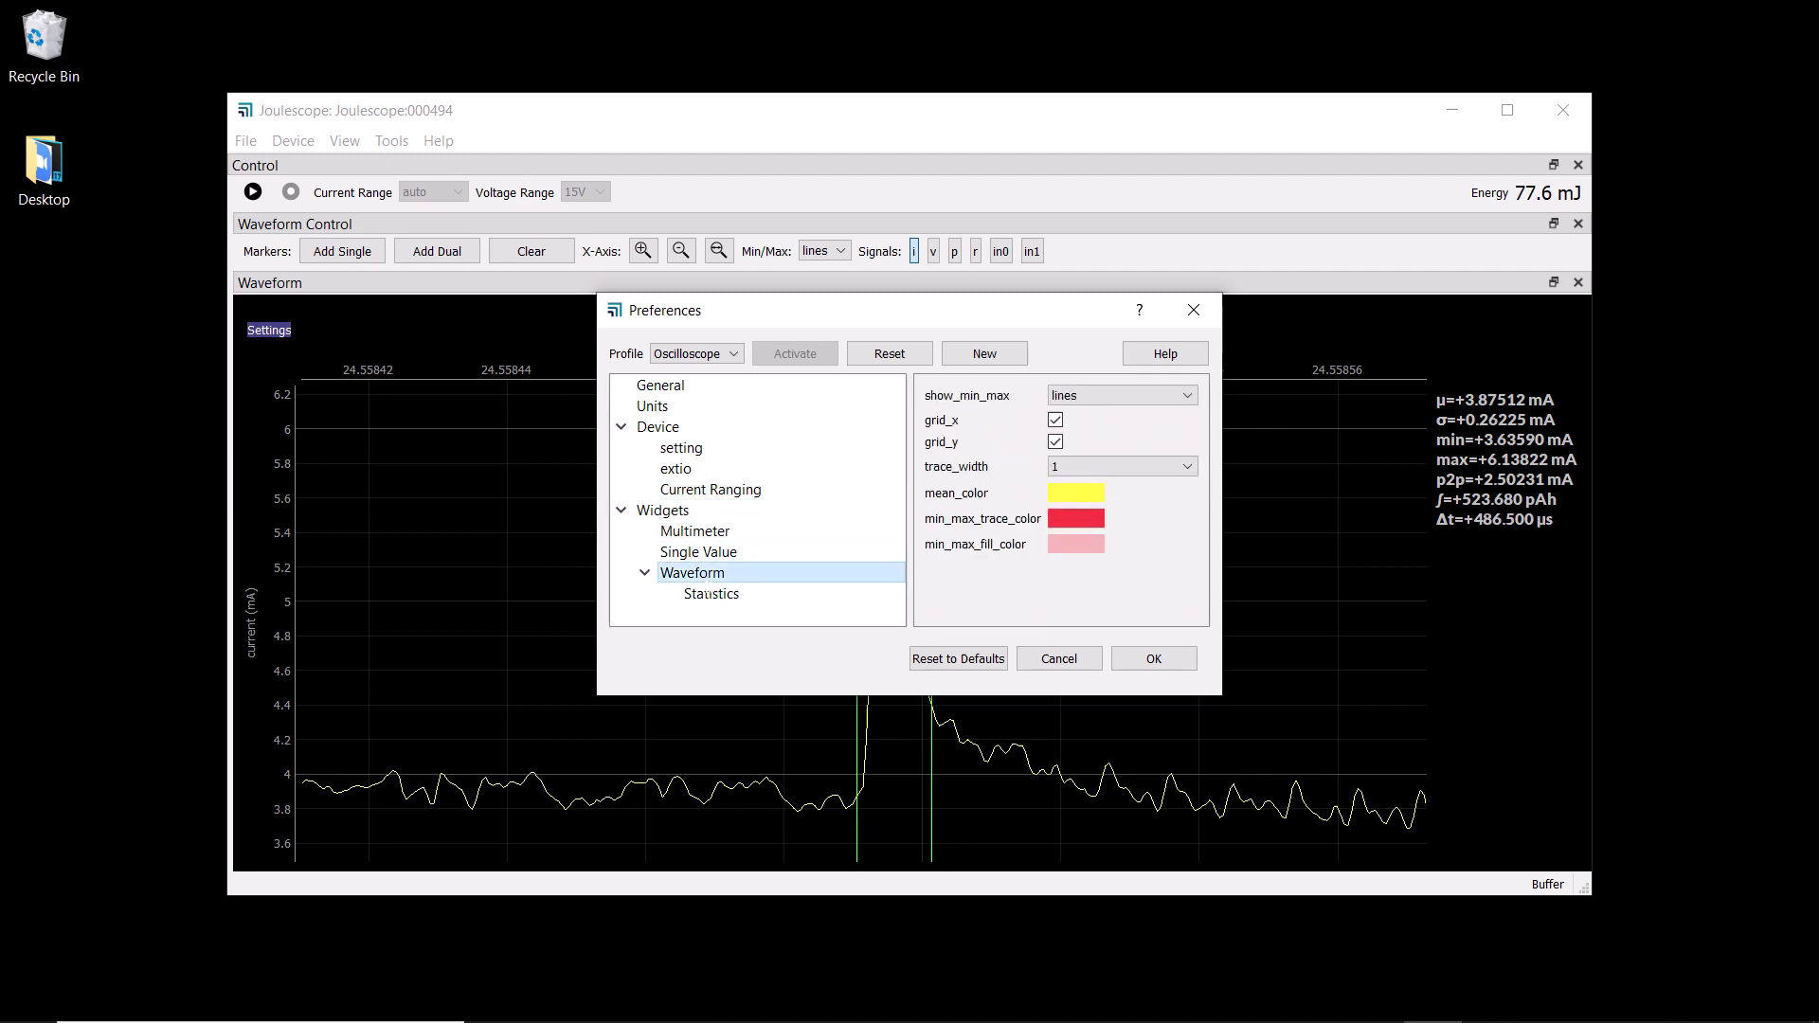
click(720, 597)
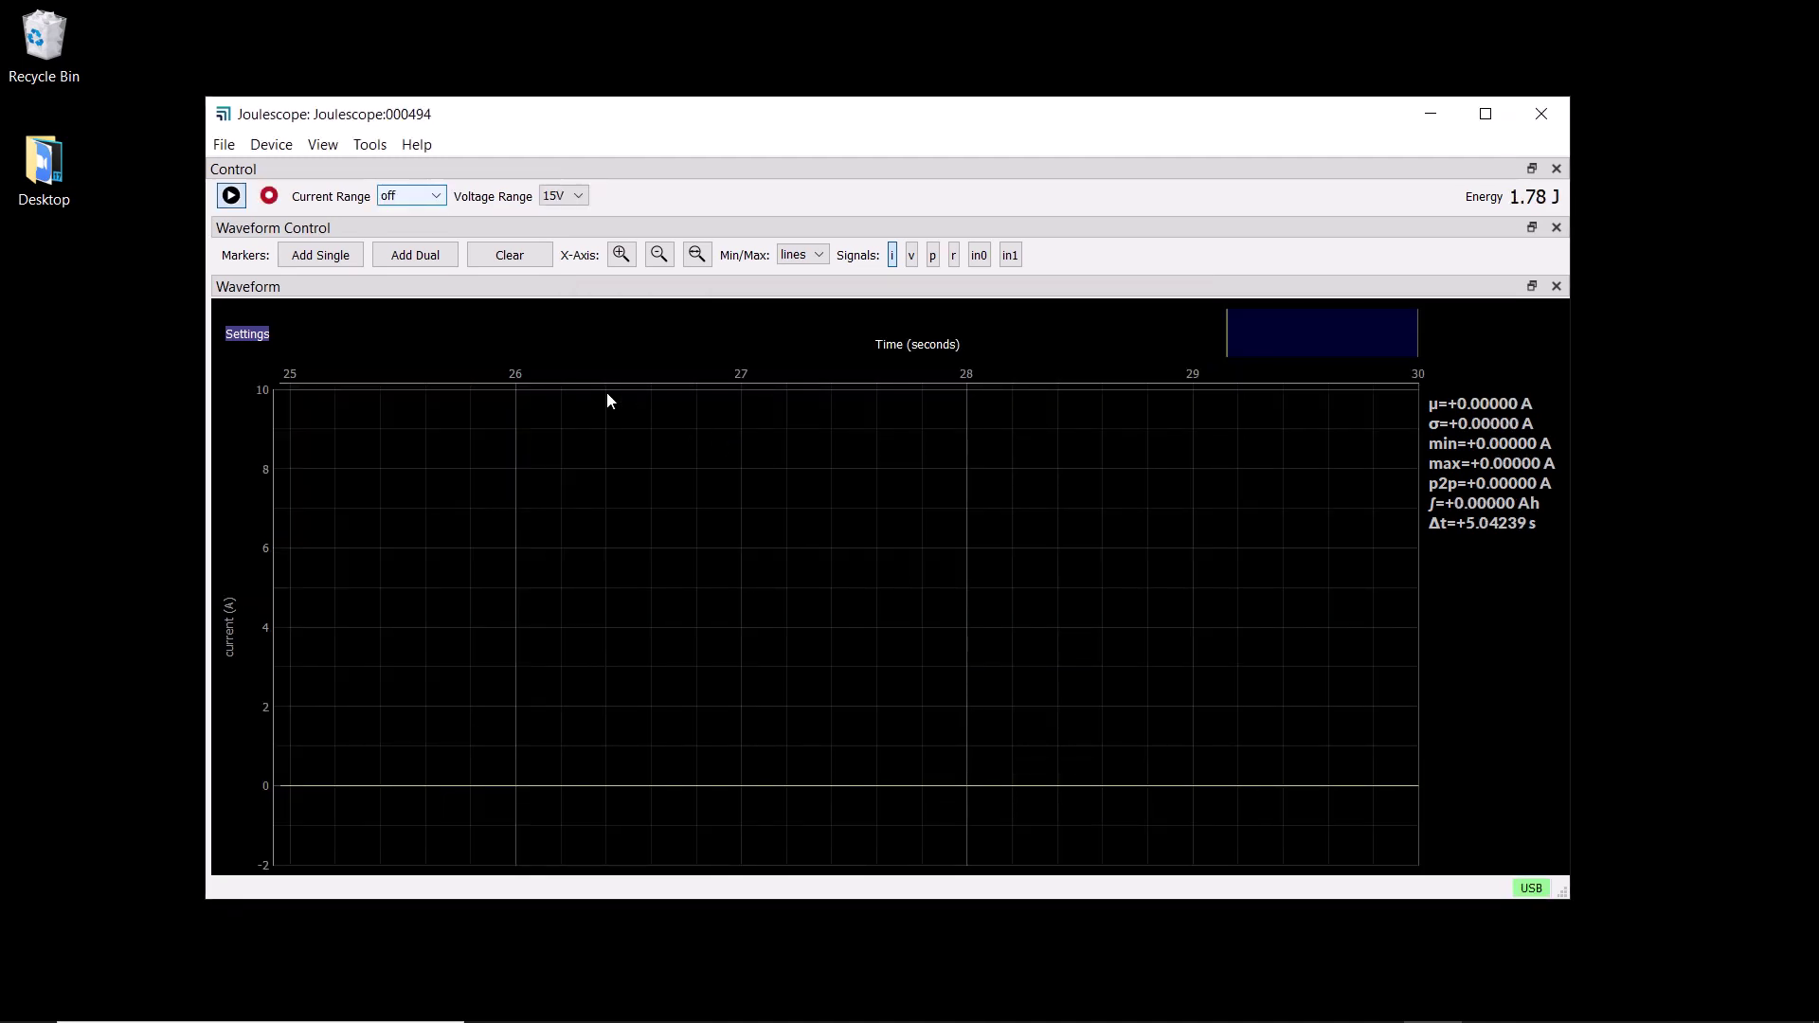
Step: Set the current range to 10 A and stop streaming to freeze the spike
click(433, 201)
click(421, 228)
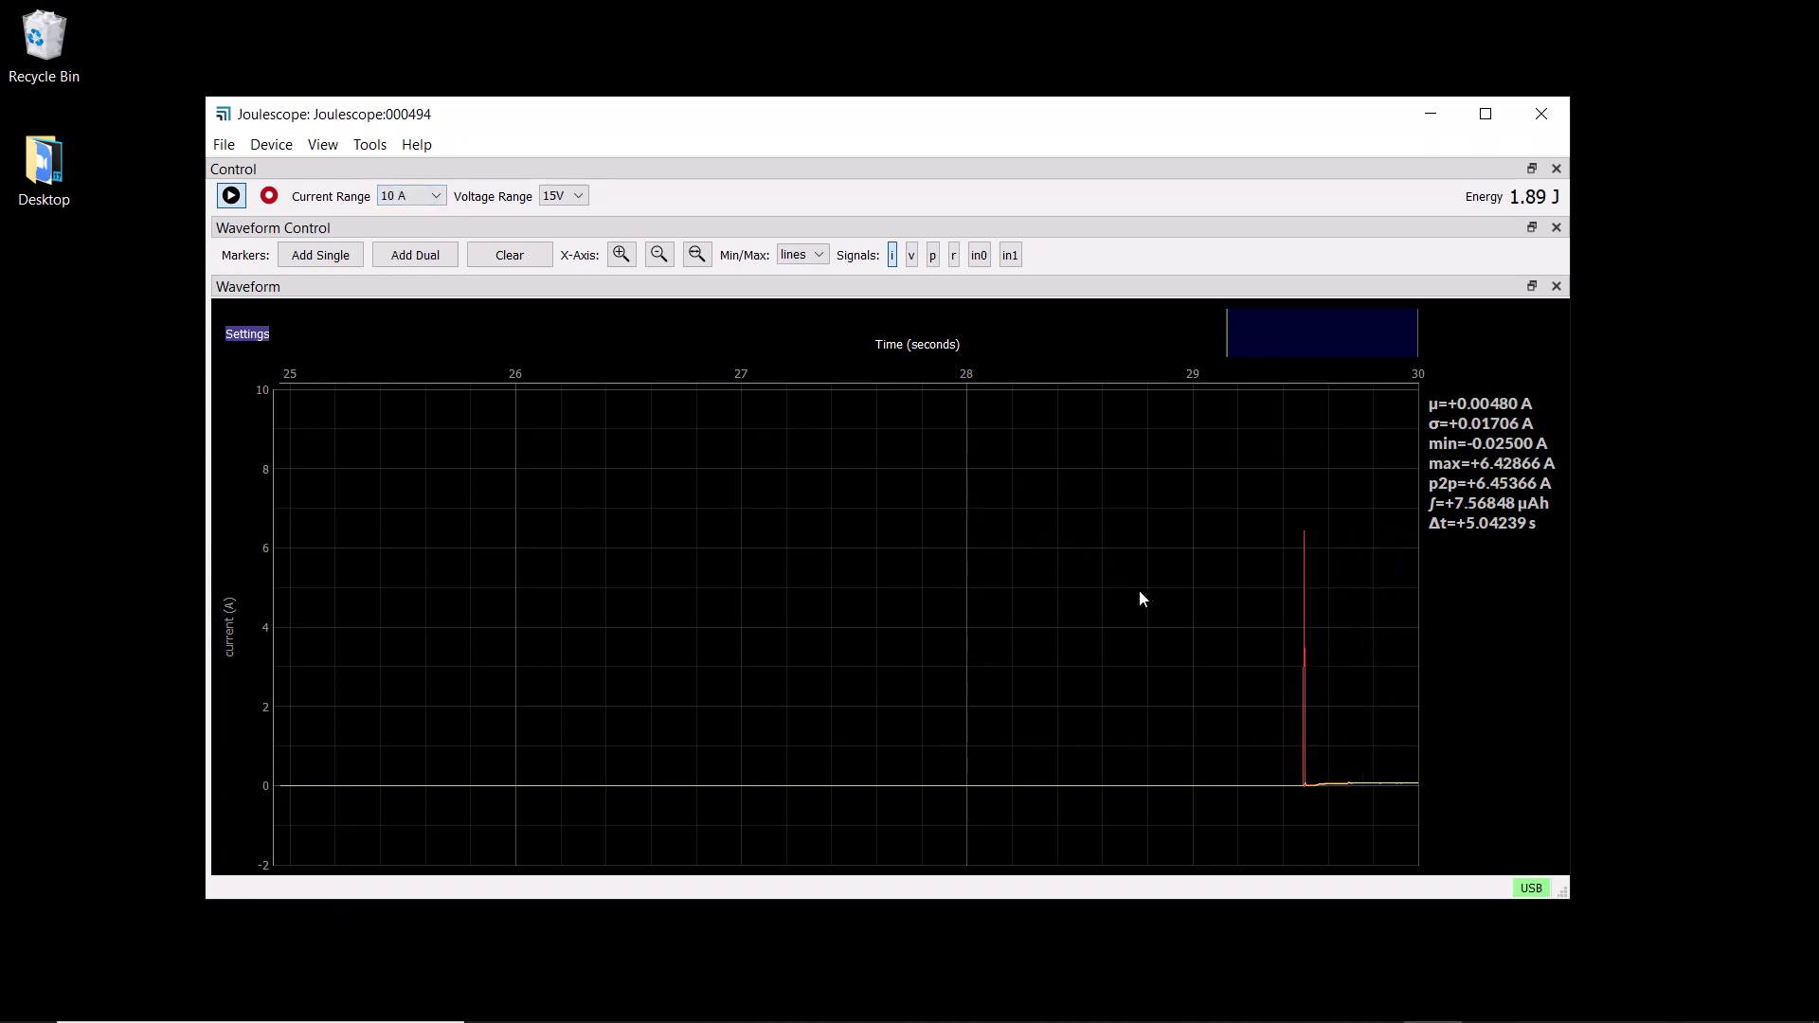
click(231, 195)
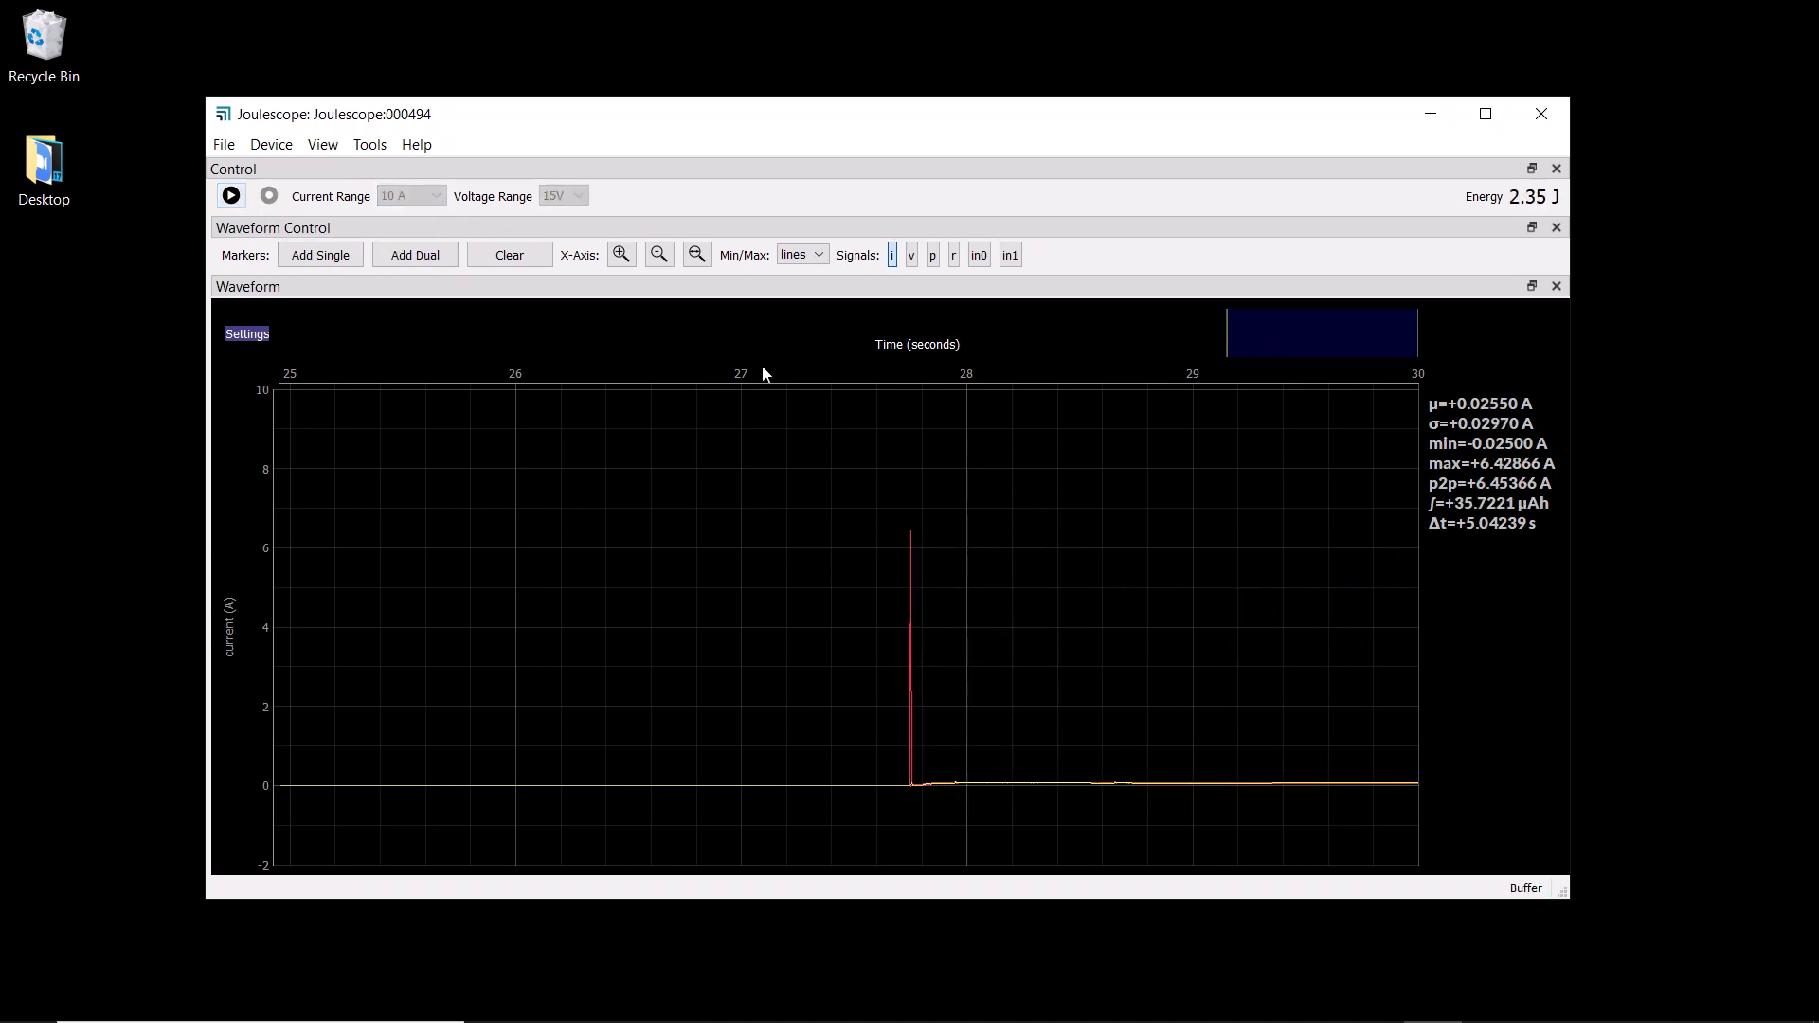
Step: Add dual markers and drag them in to bracket the current spike
right_click(940, 377)
mouse_move(1008, 388)
click(1151, 410)
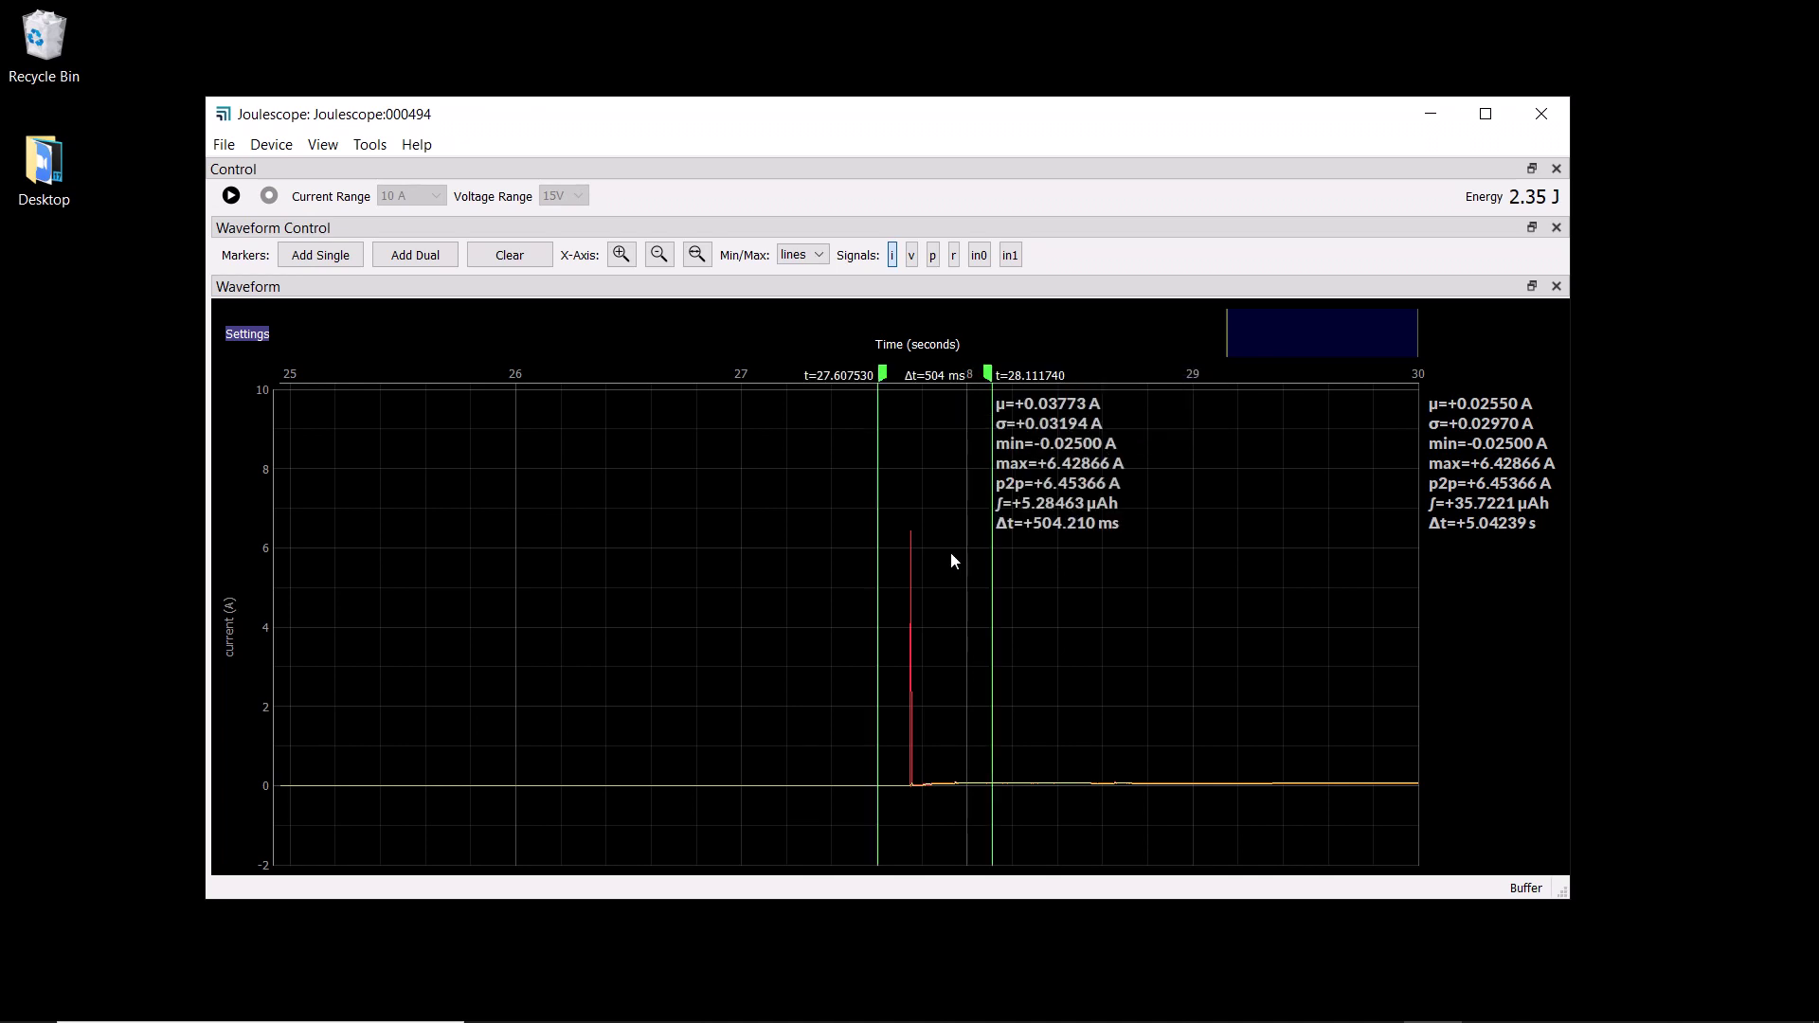
scroll(902, 636, up, 2)
drag(866, 665, 897, 666)
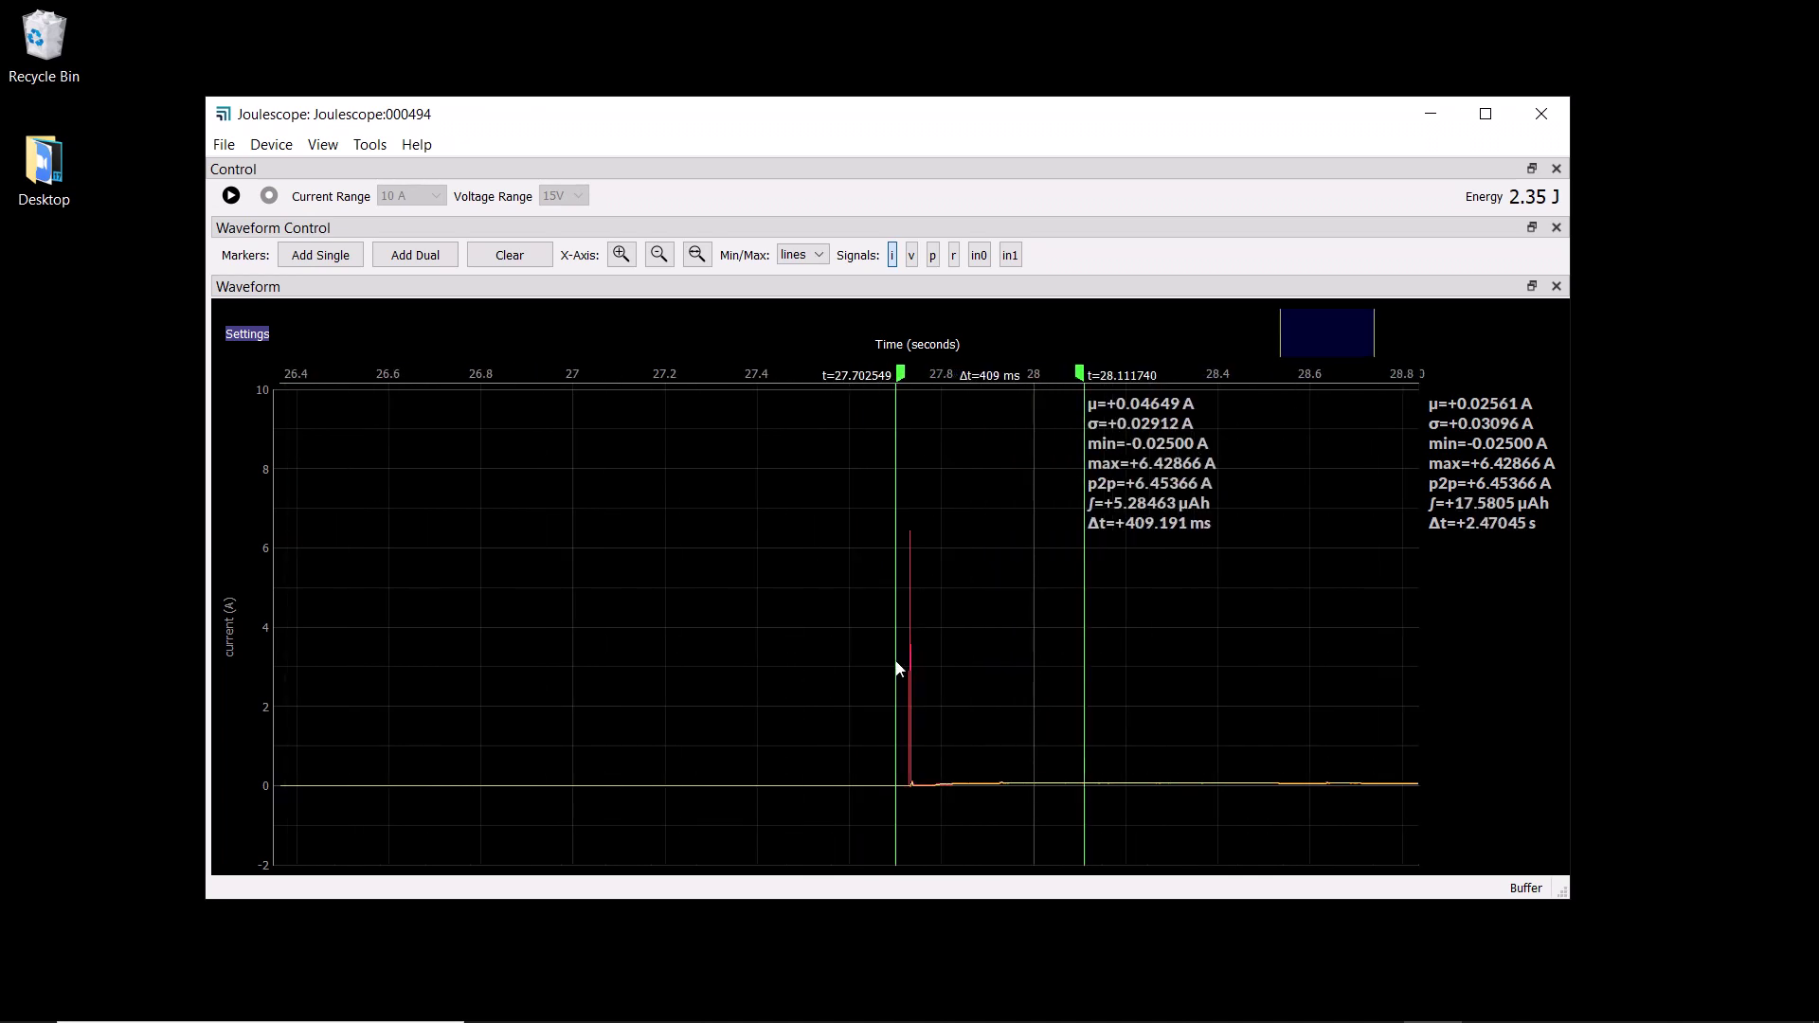
drag(1084, 661, 974, 663)
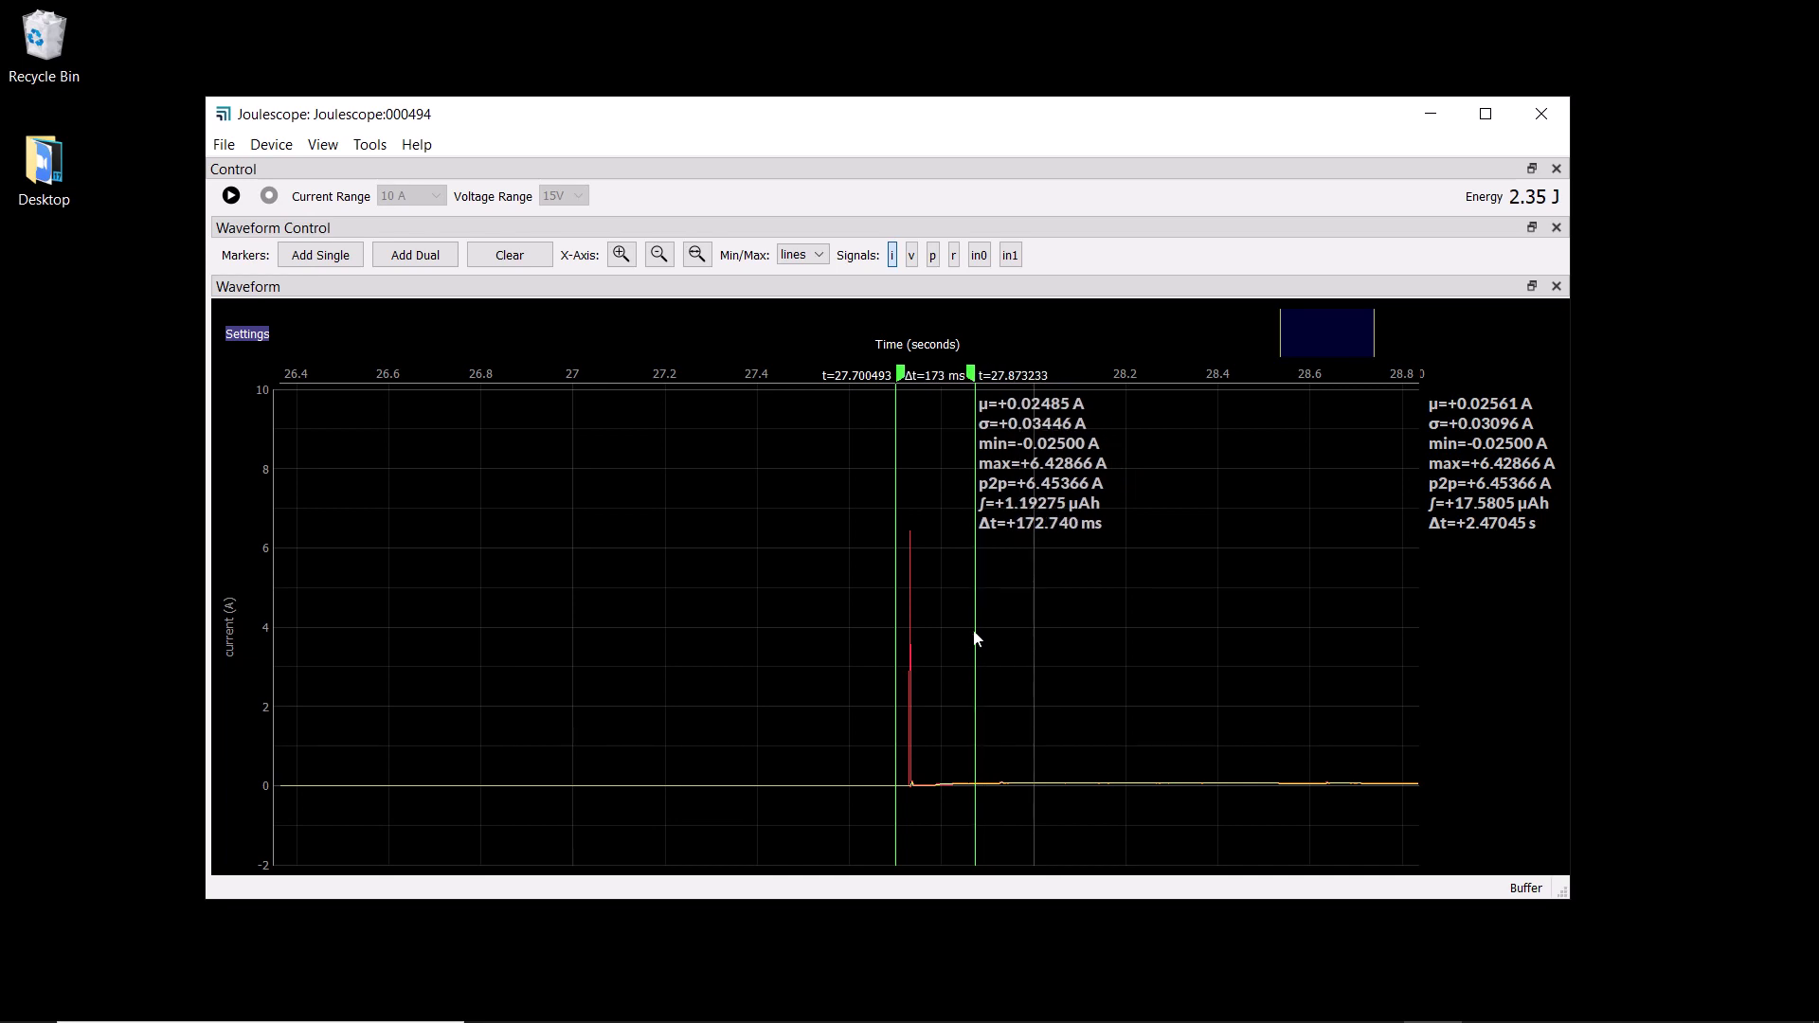
Step: Run the USB Inrush analysis on the marked spike region
right_click(975, 633)
mouse_move(1026, 671)
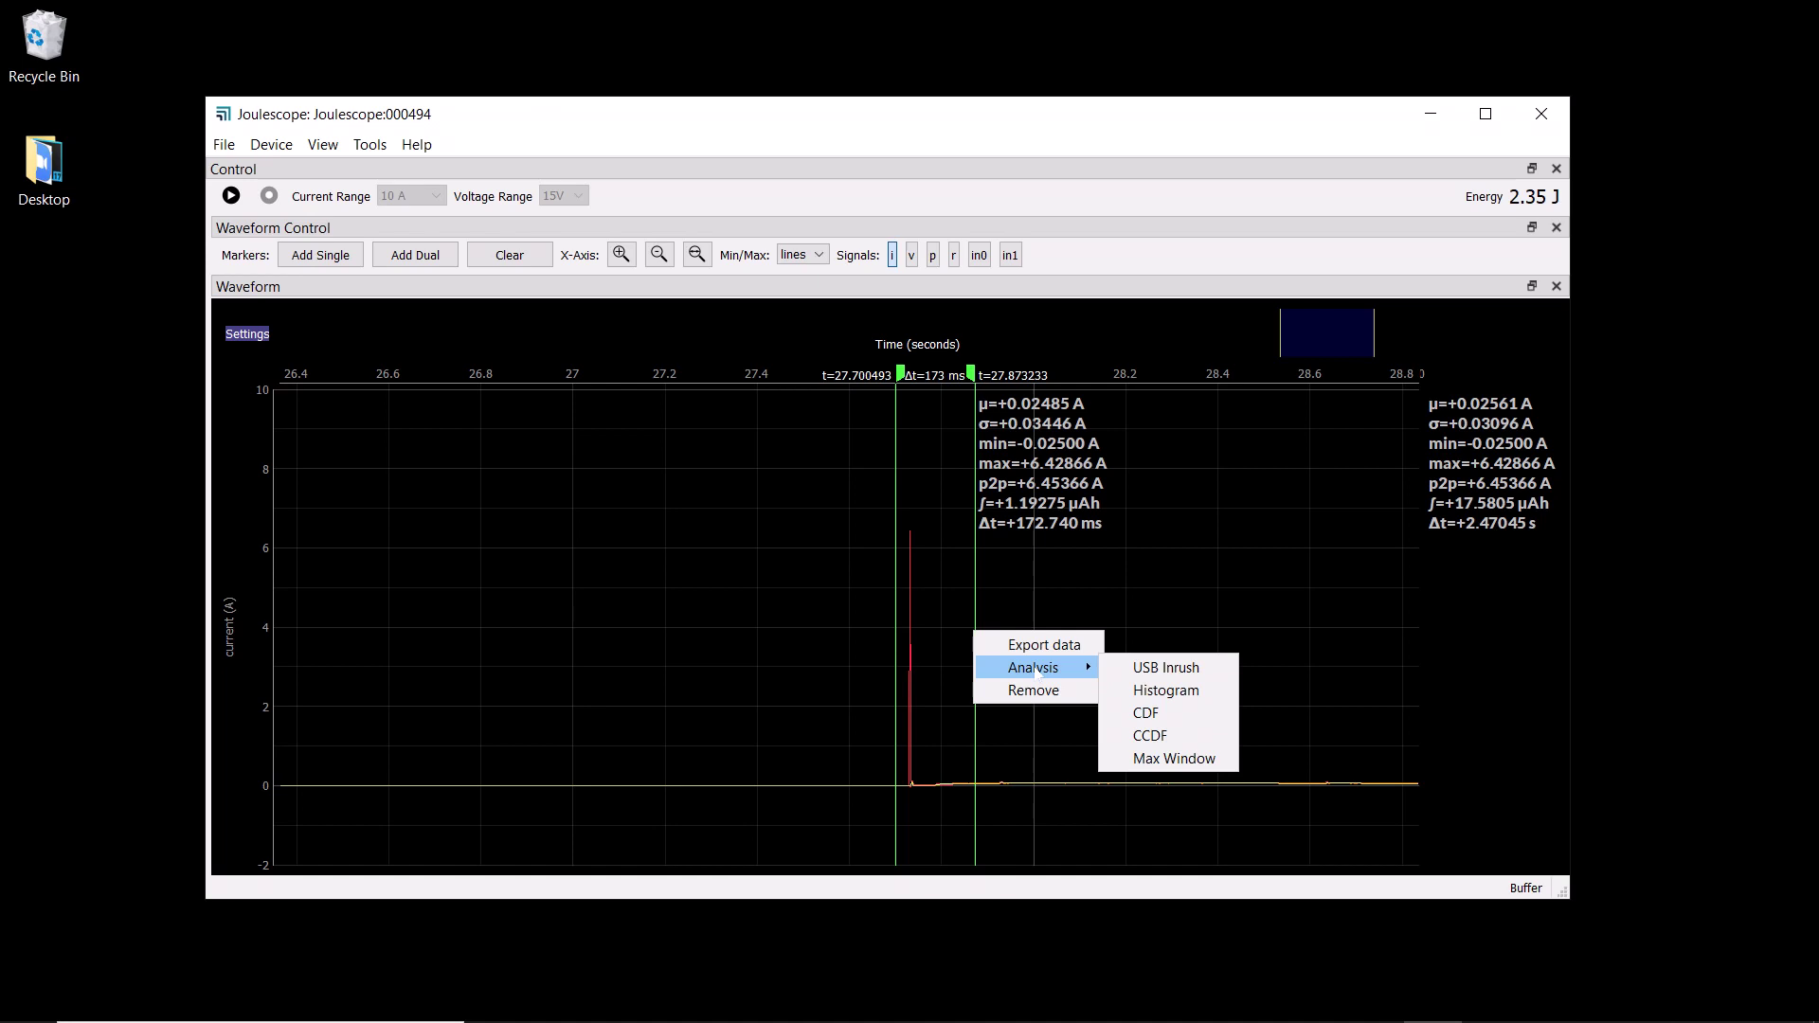
click(1175, 676)
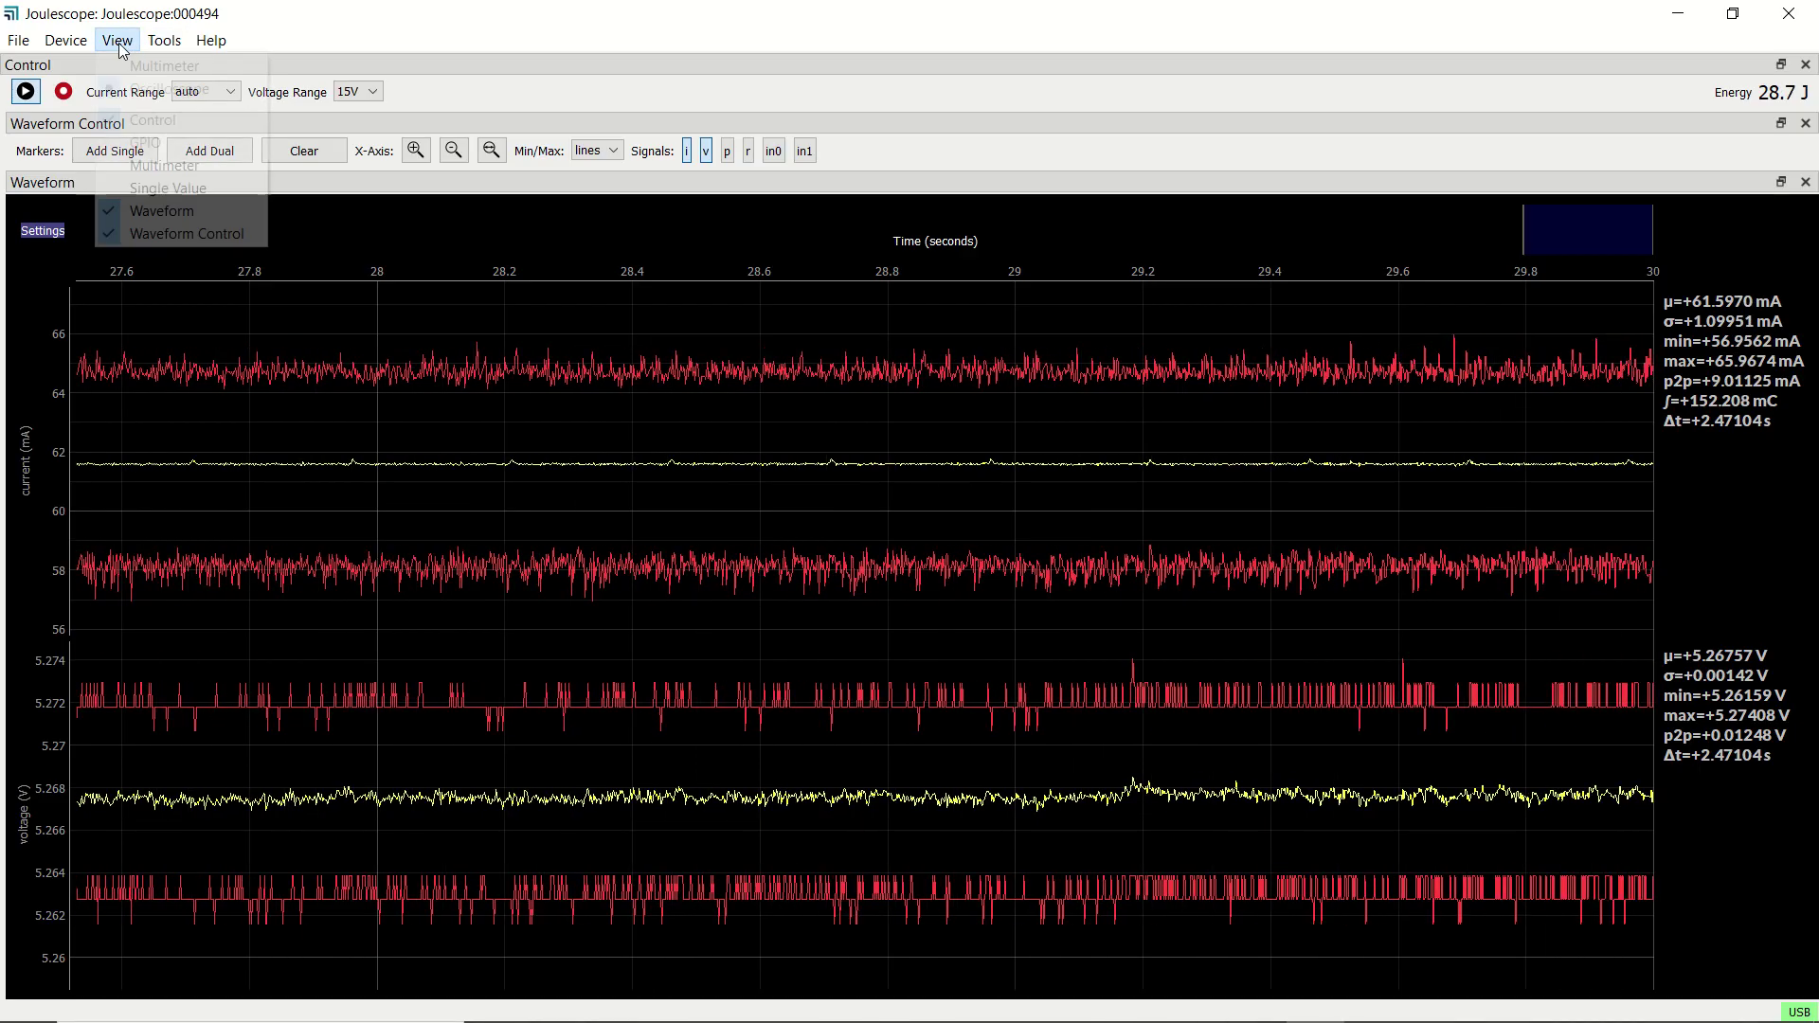
Step: Show the GPIO panel and toggle the OUT1 output
click(117, 40)
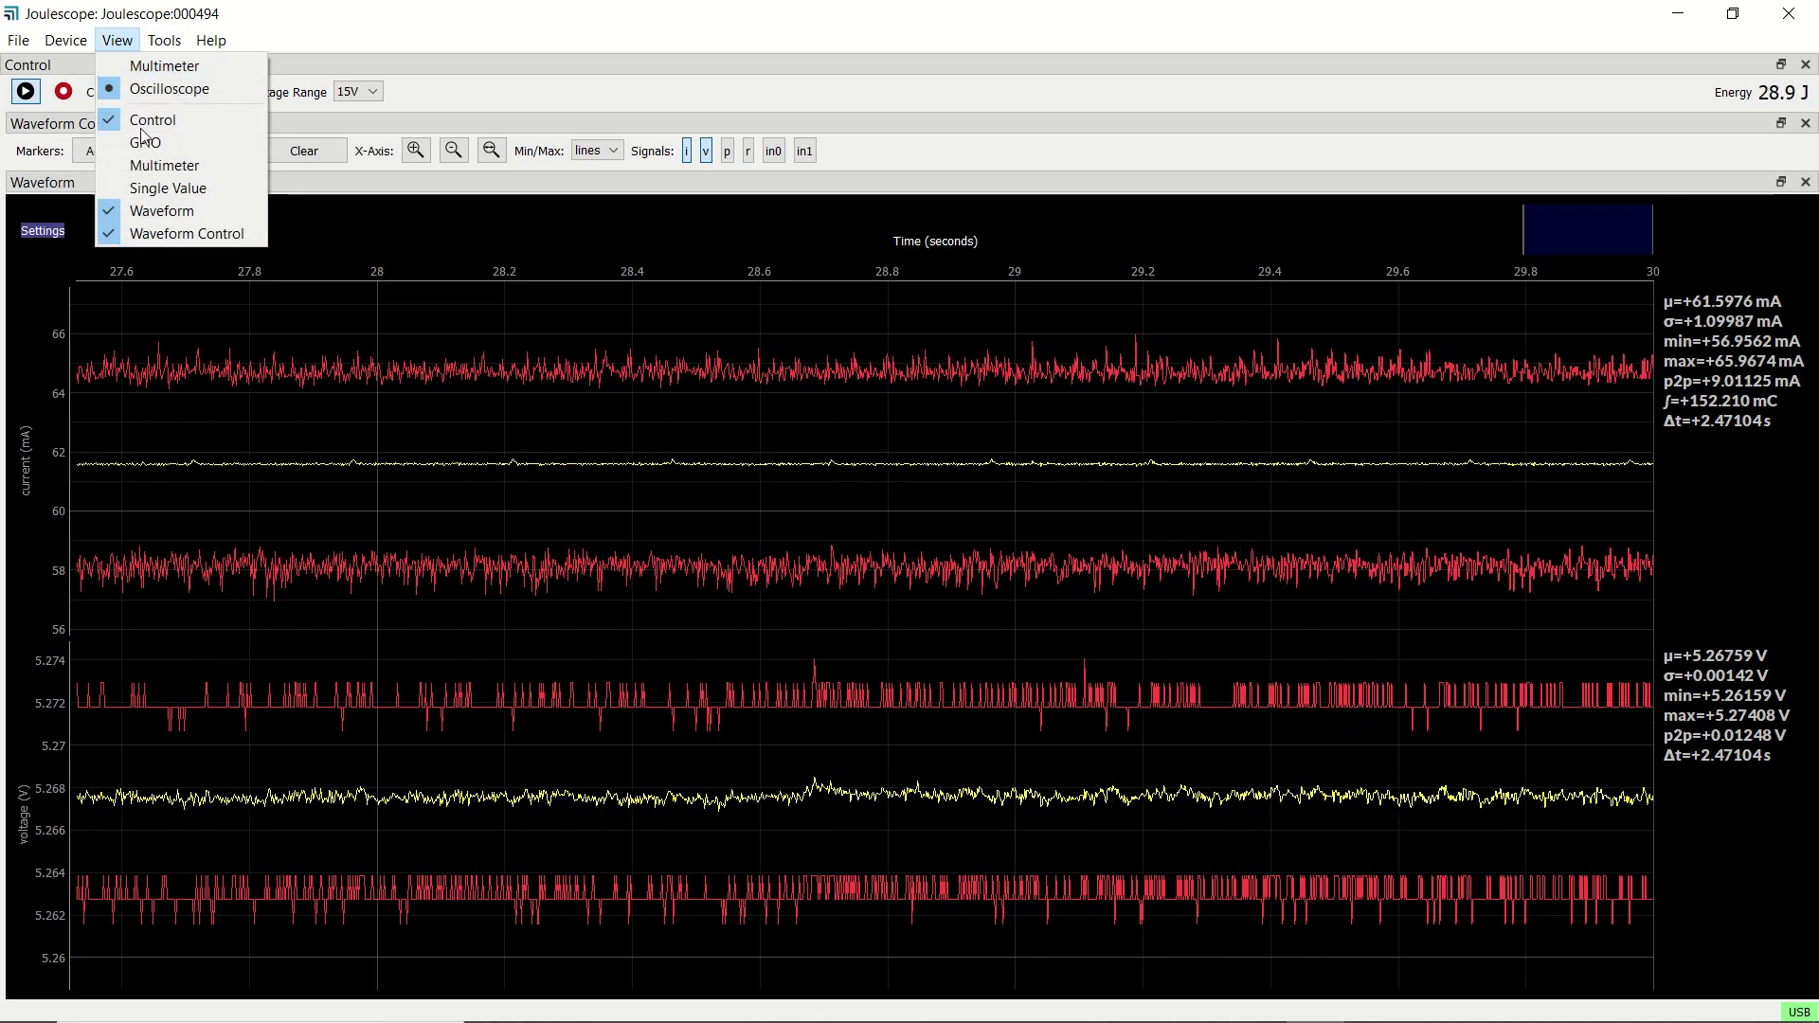
key(Escape)
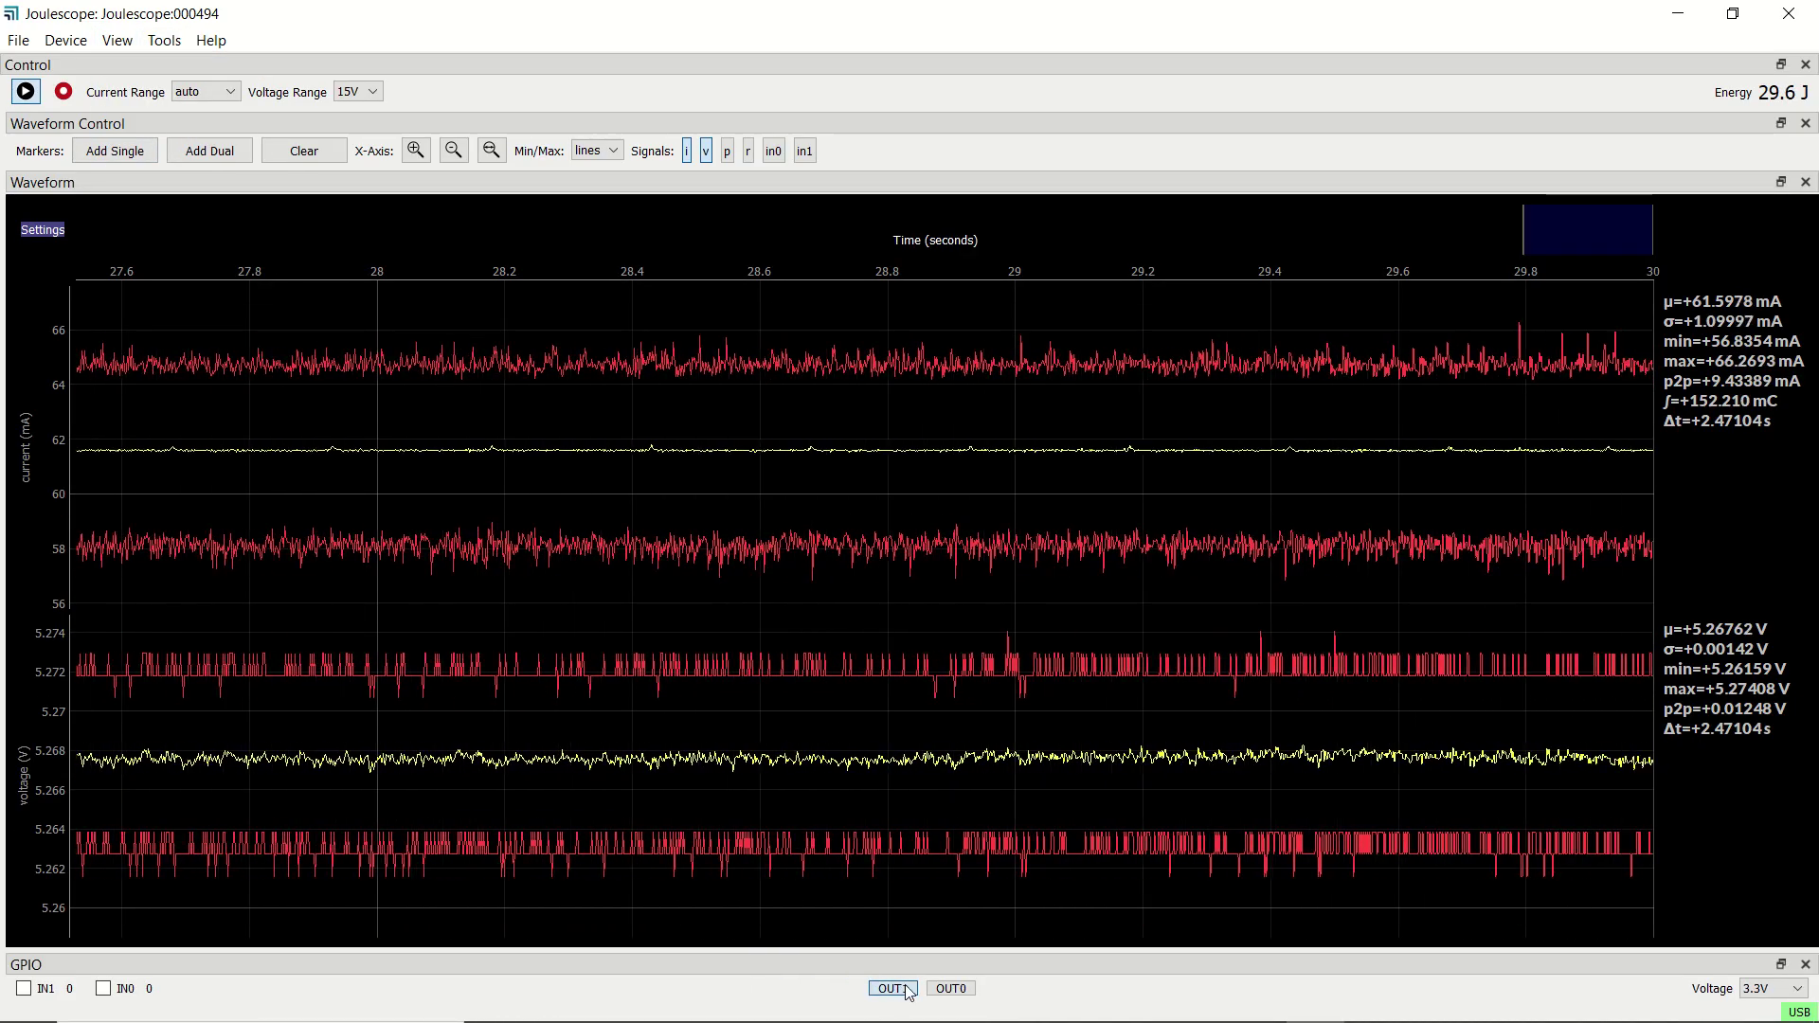
click(943, 990)
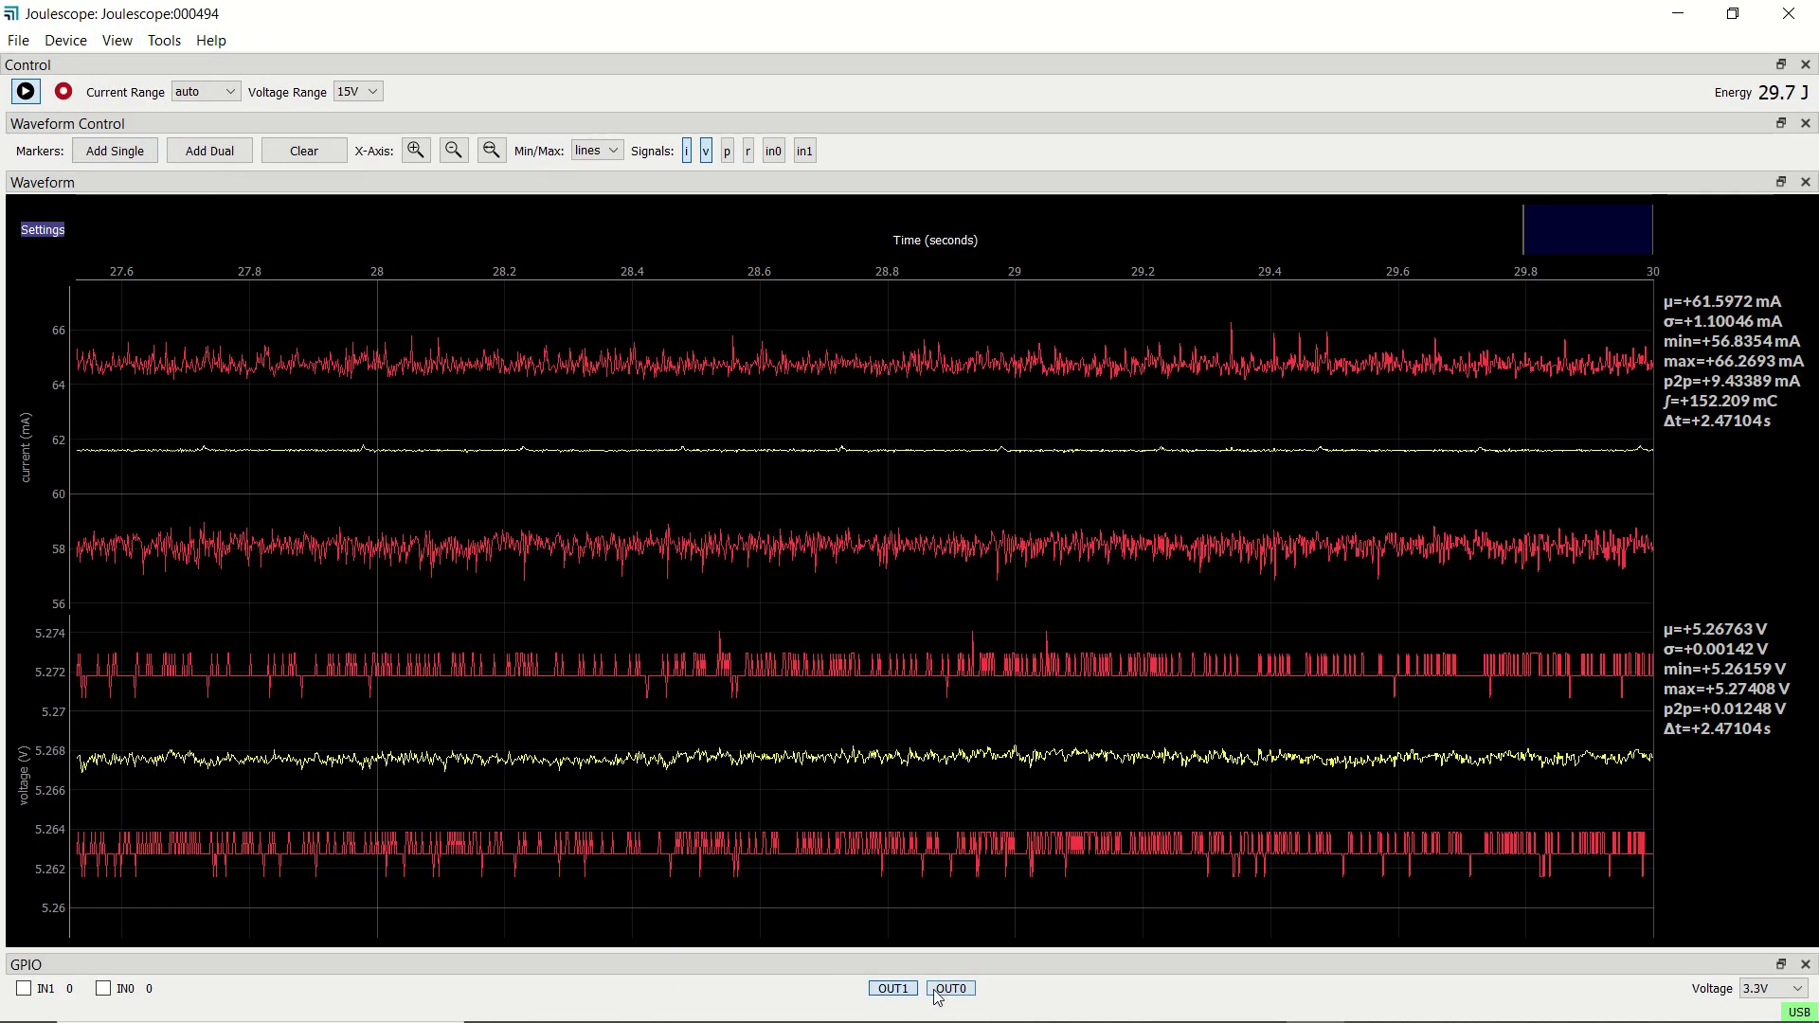
Step: Plot in0 and in1, enable IN0 and IN1, and toggle OUT0 repeatedly to pulse in0
click(773, 150)
click(804, 150)
click(103, 988)
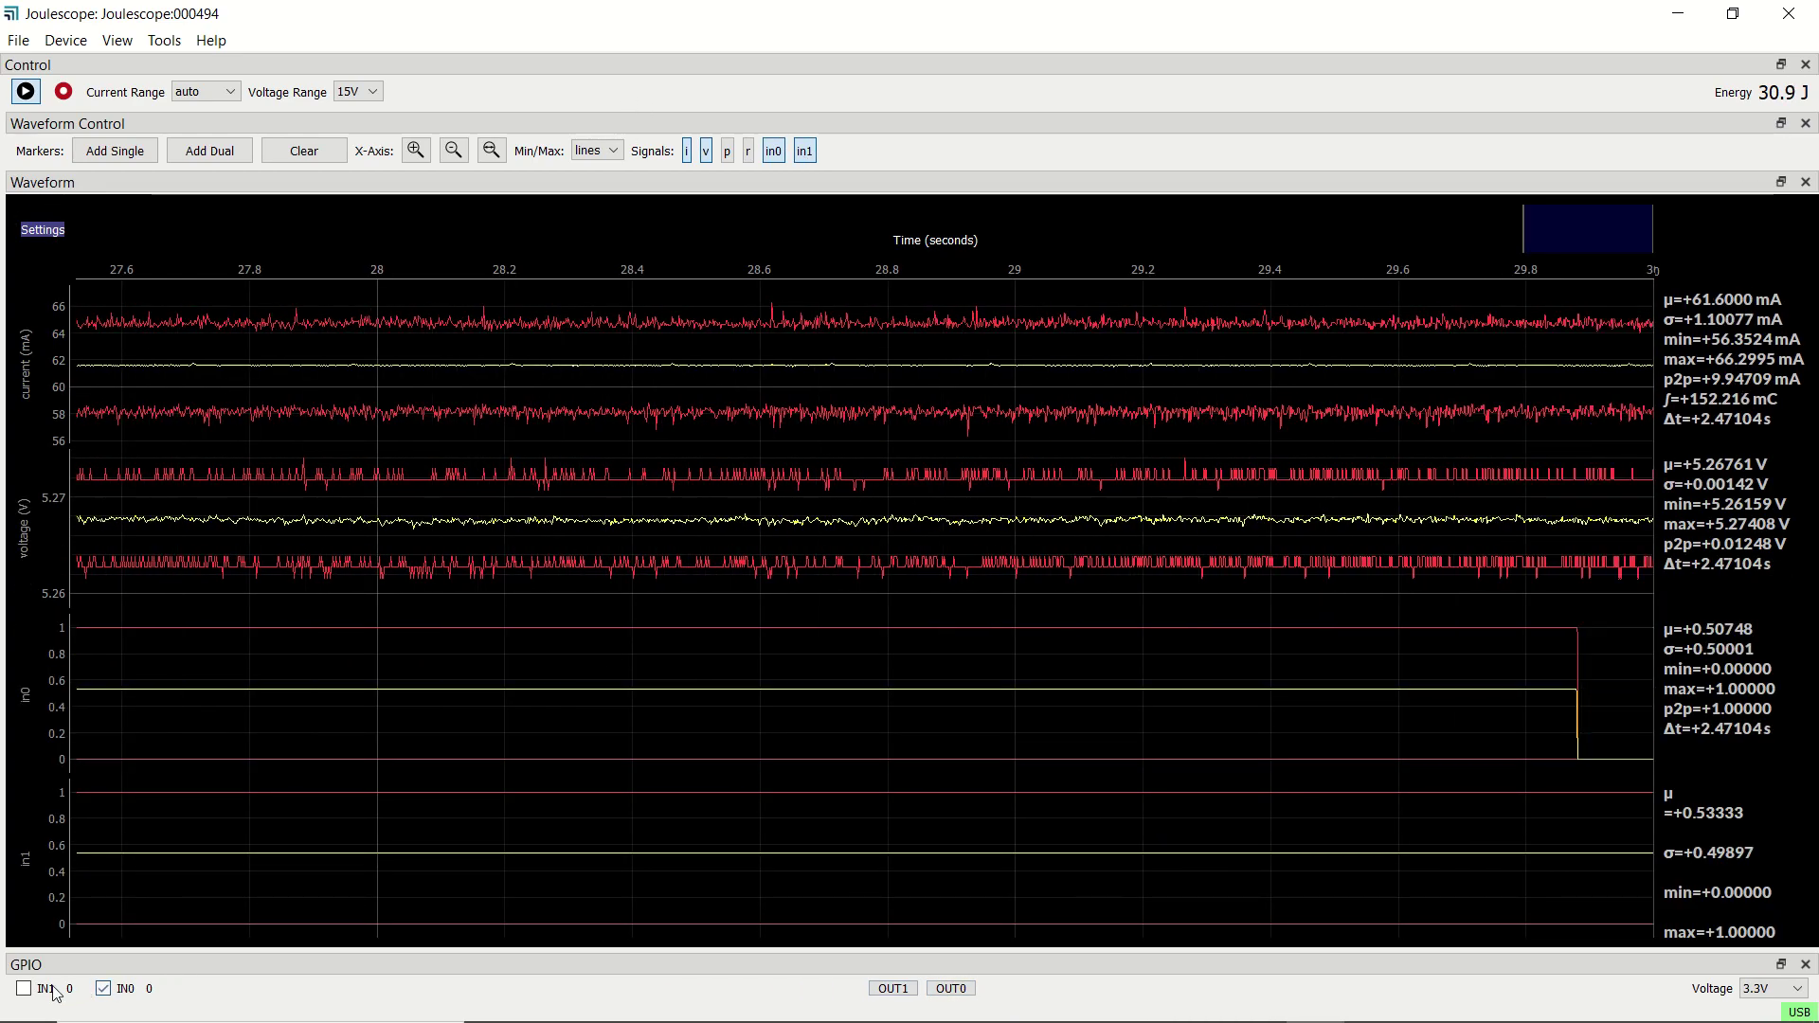
click(23, 988)
double_click(948, 990)
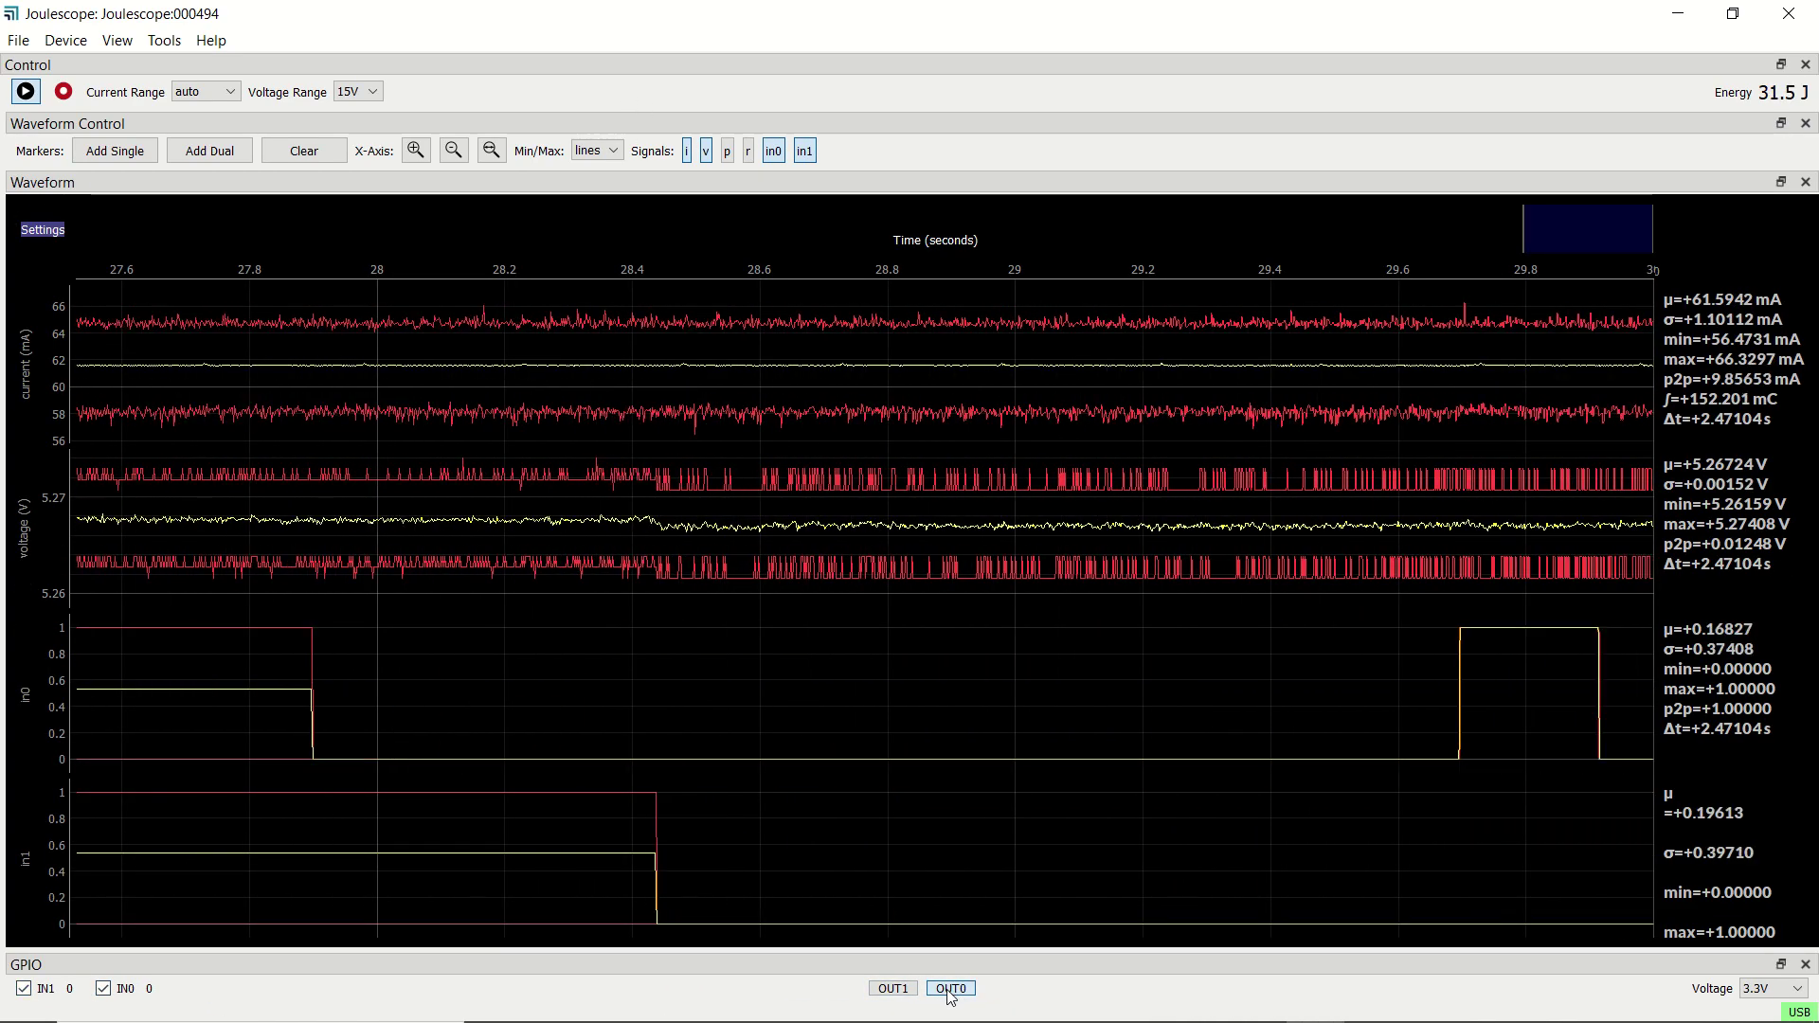
double_click(948, 989)
double_click(949, 990)
double_click(949, 989)
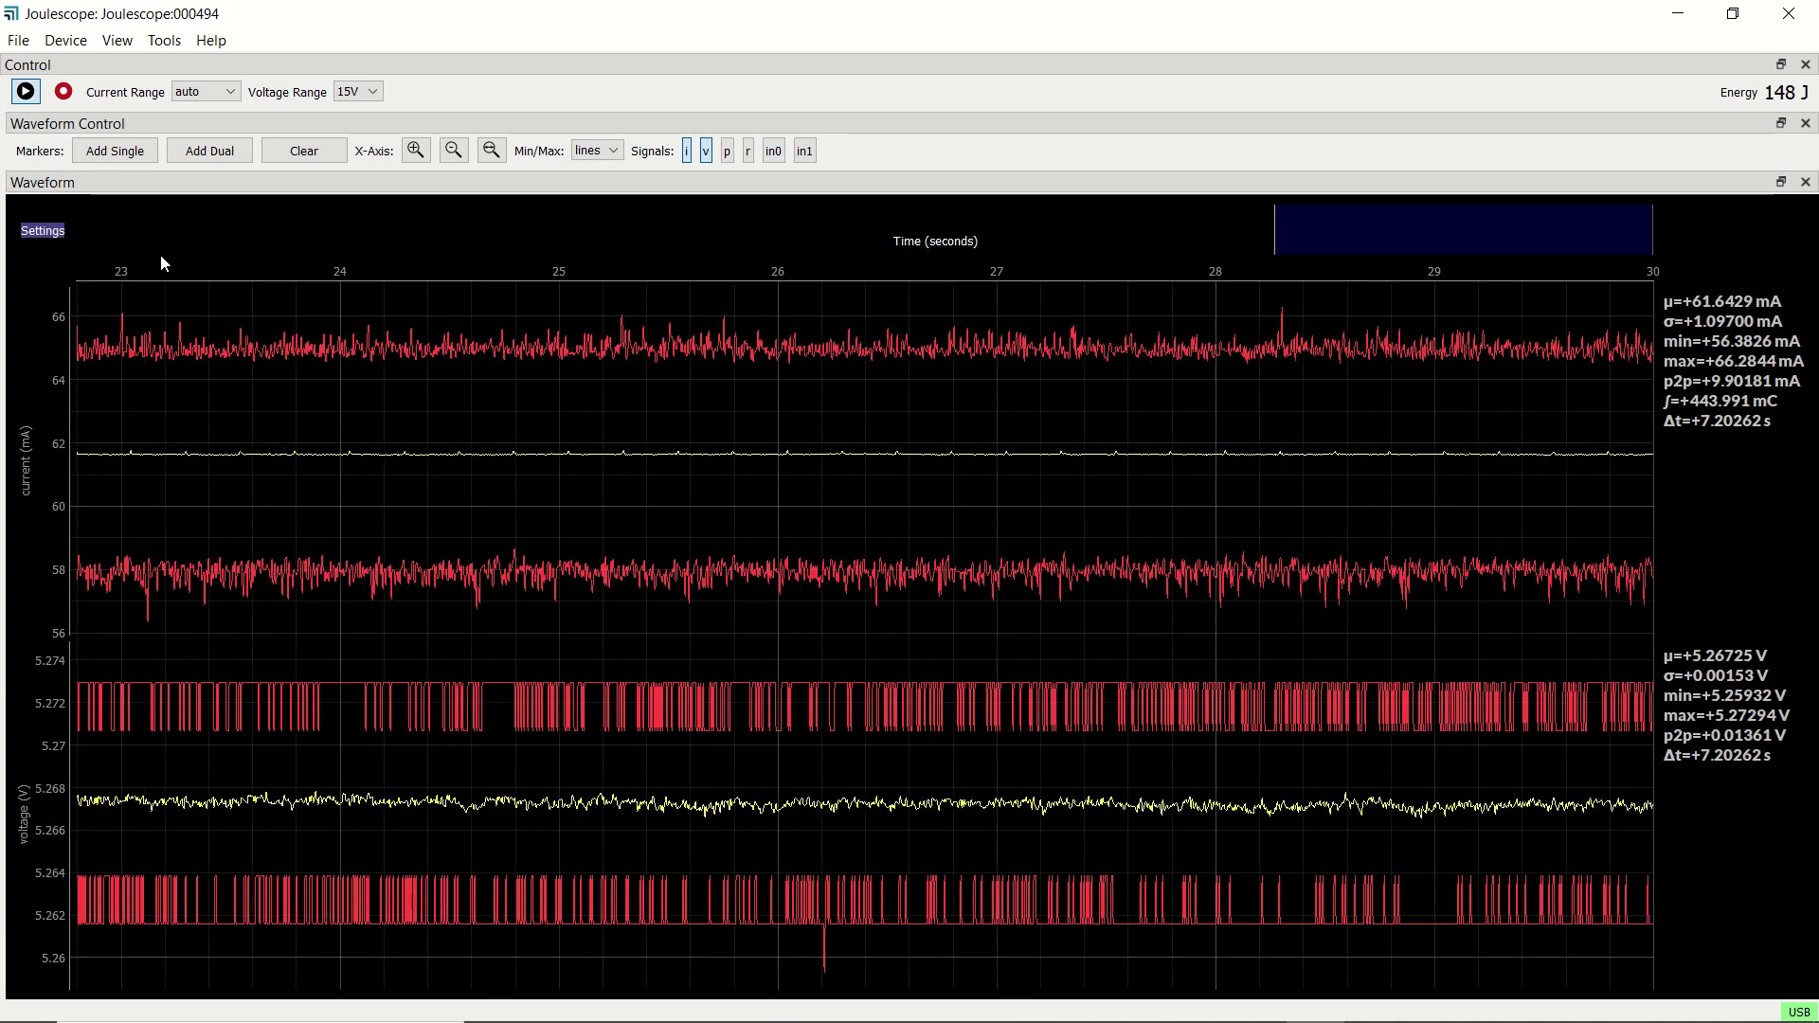
Step: Add a Single Value panel with Field set to charge, then run Tools > Clear Energy
click(118, 39)
click(161, 187)
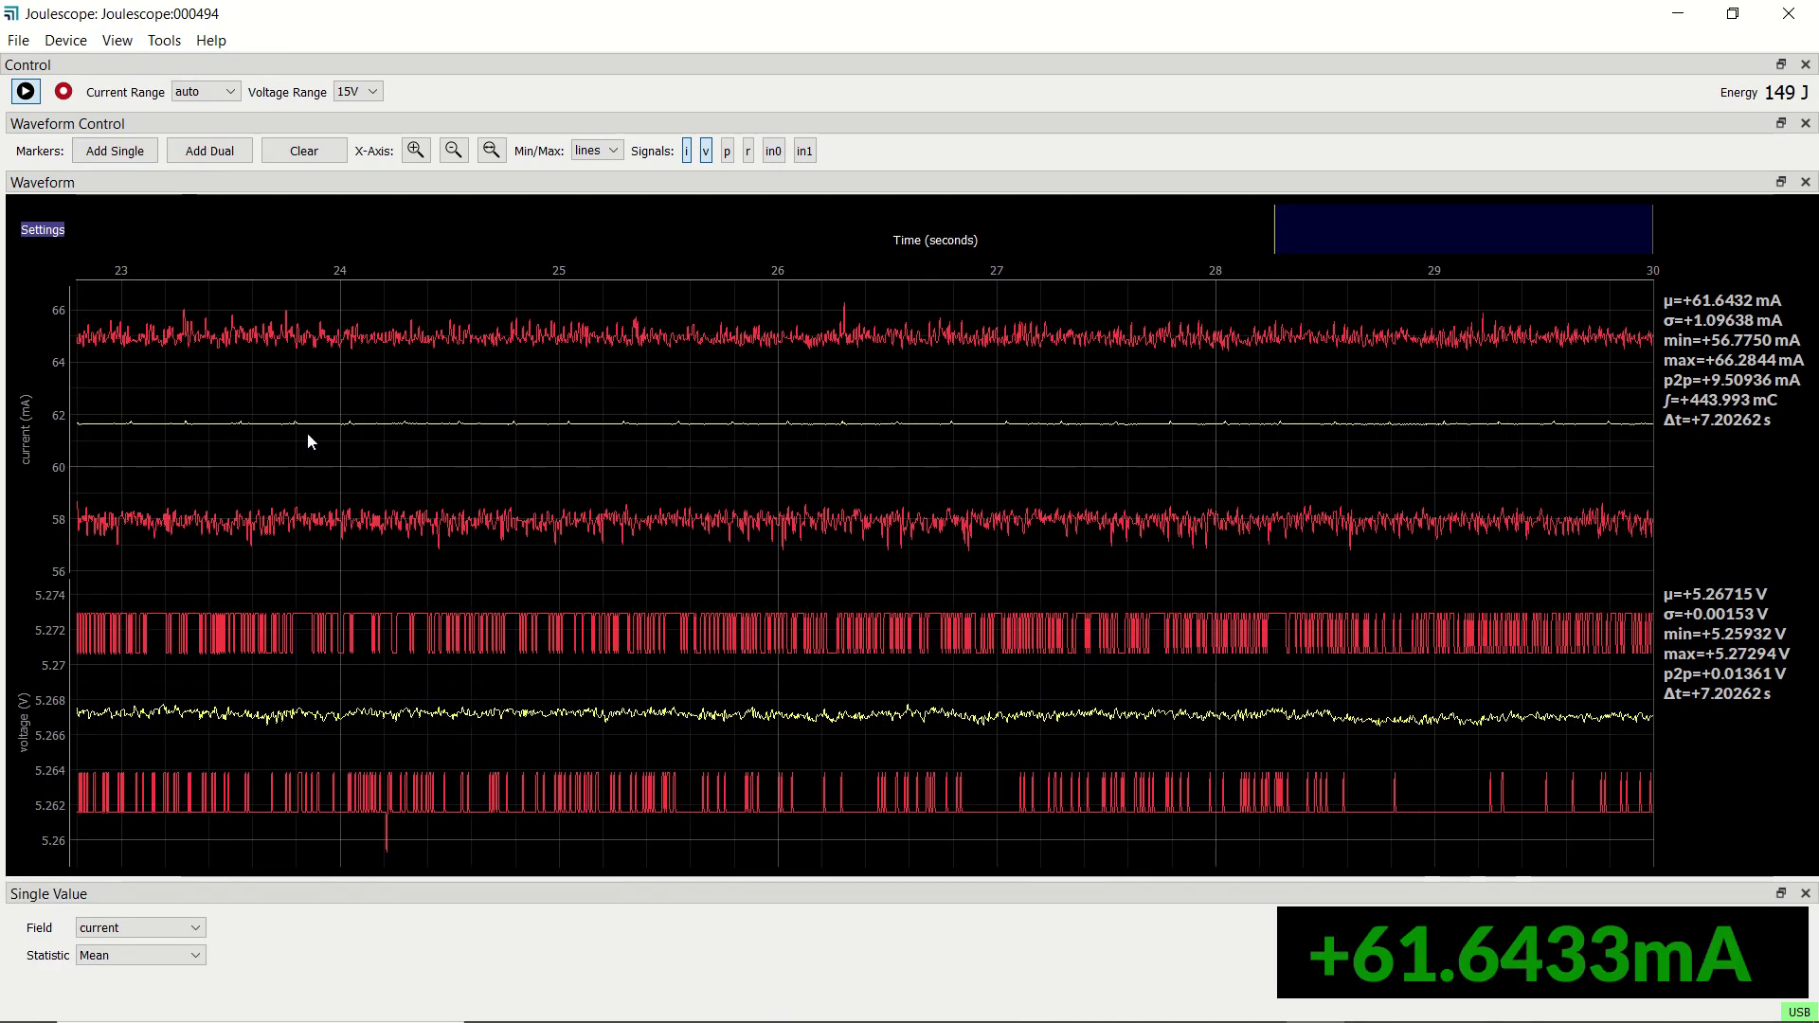
click(147, 927)
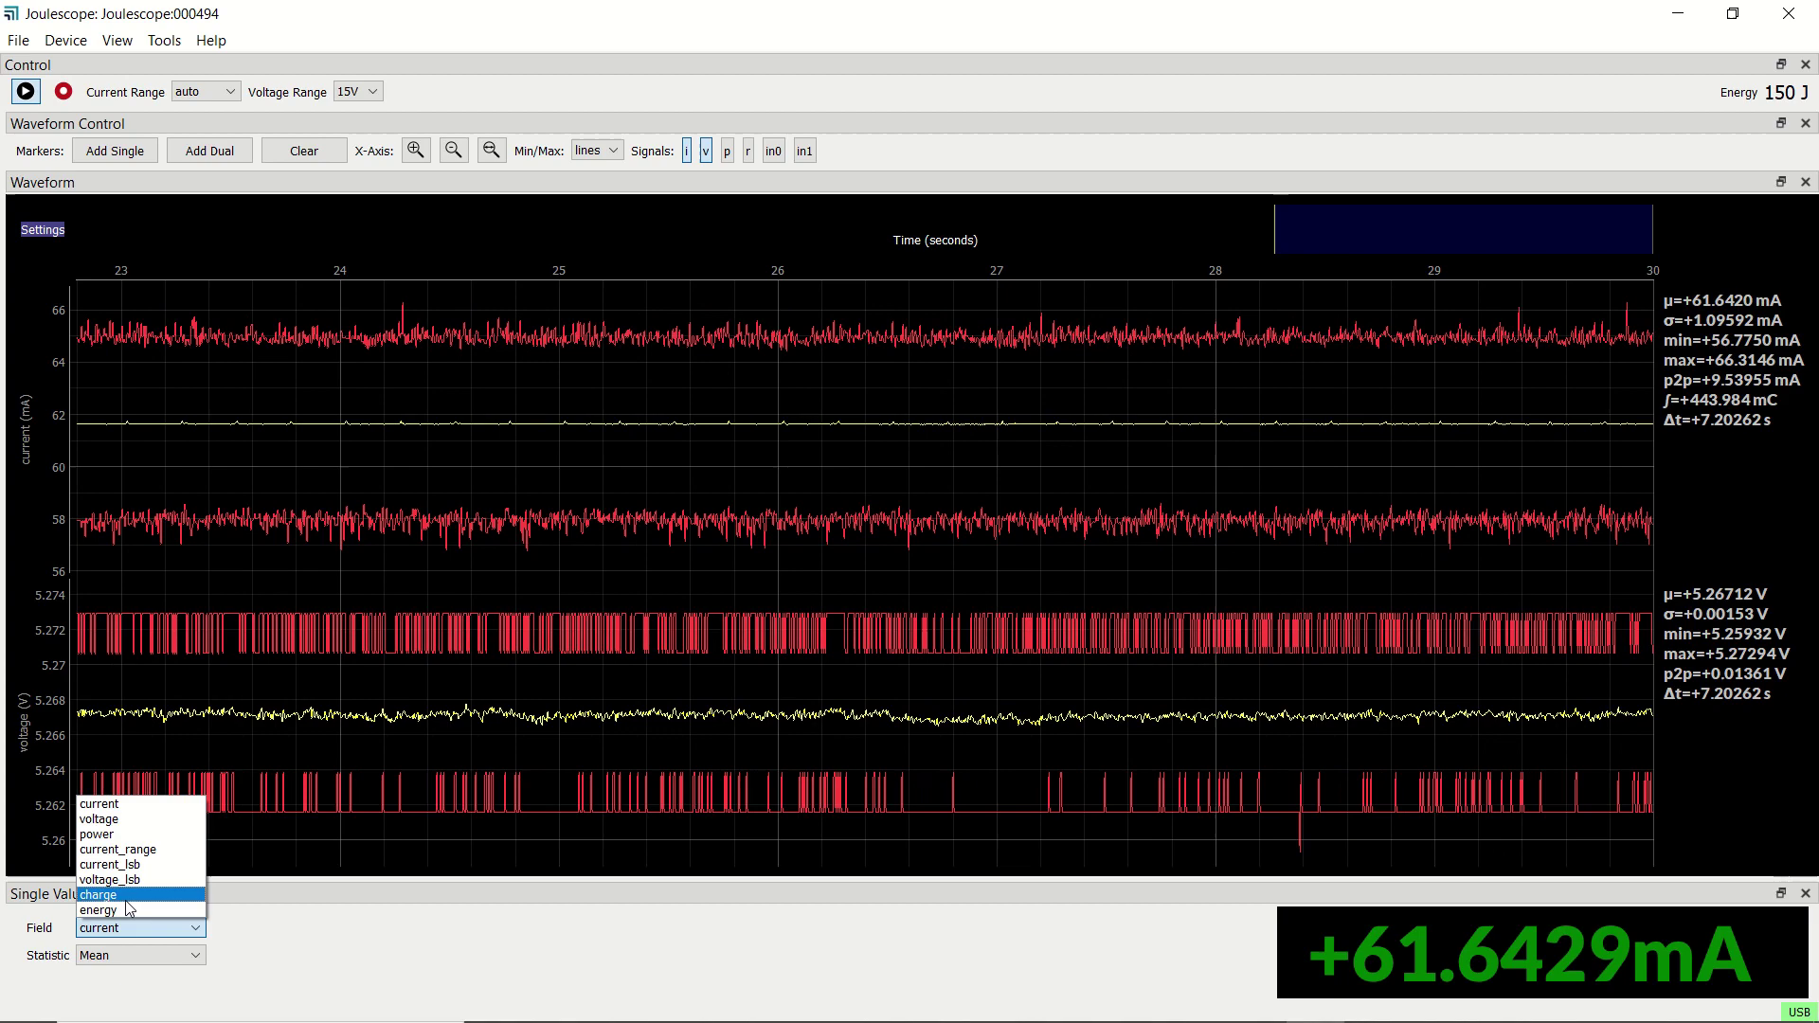
click(123, 895)
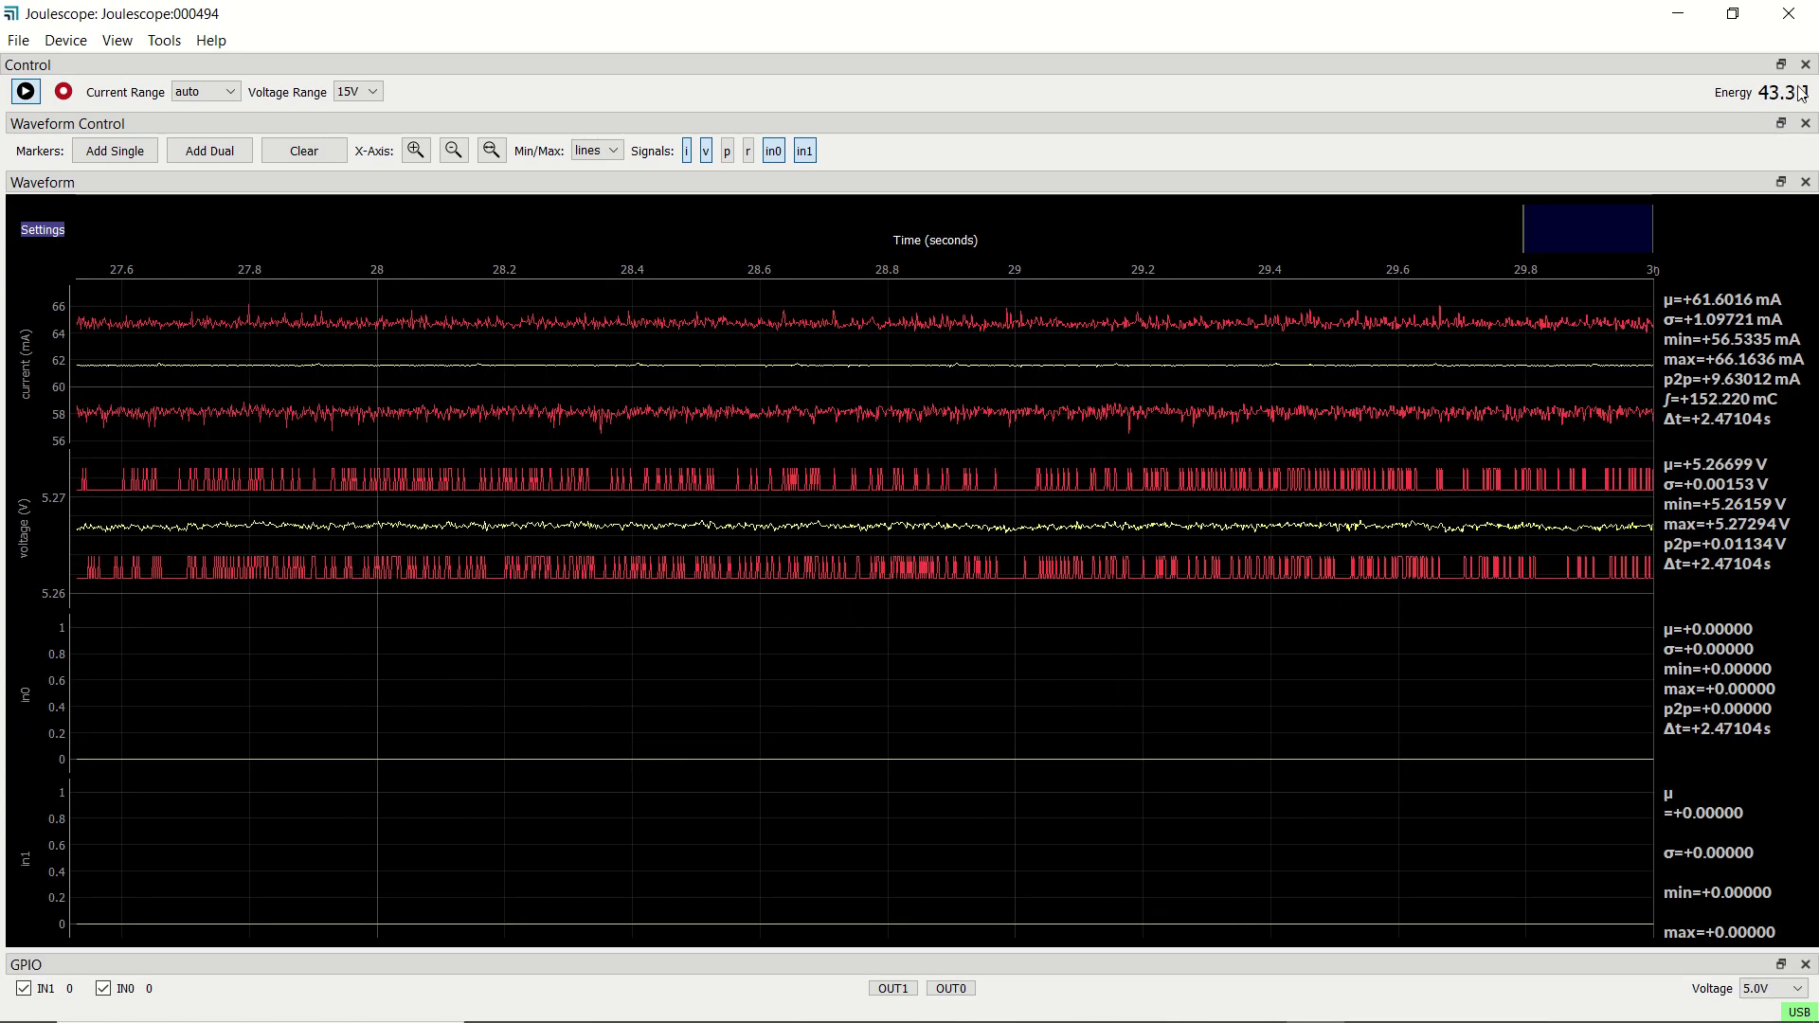
click(164, 40)
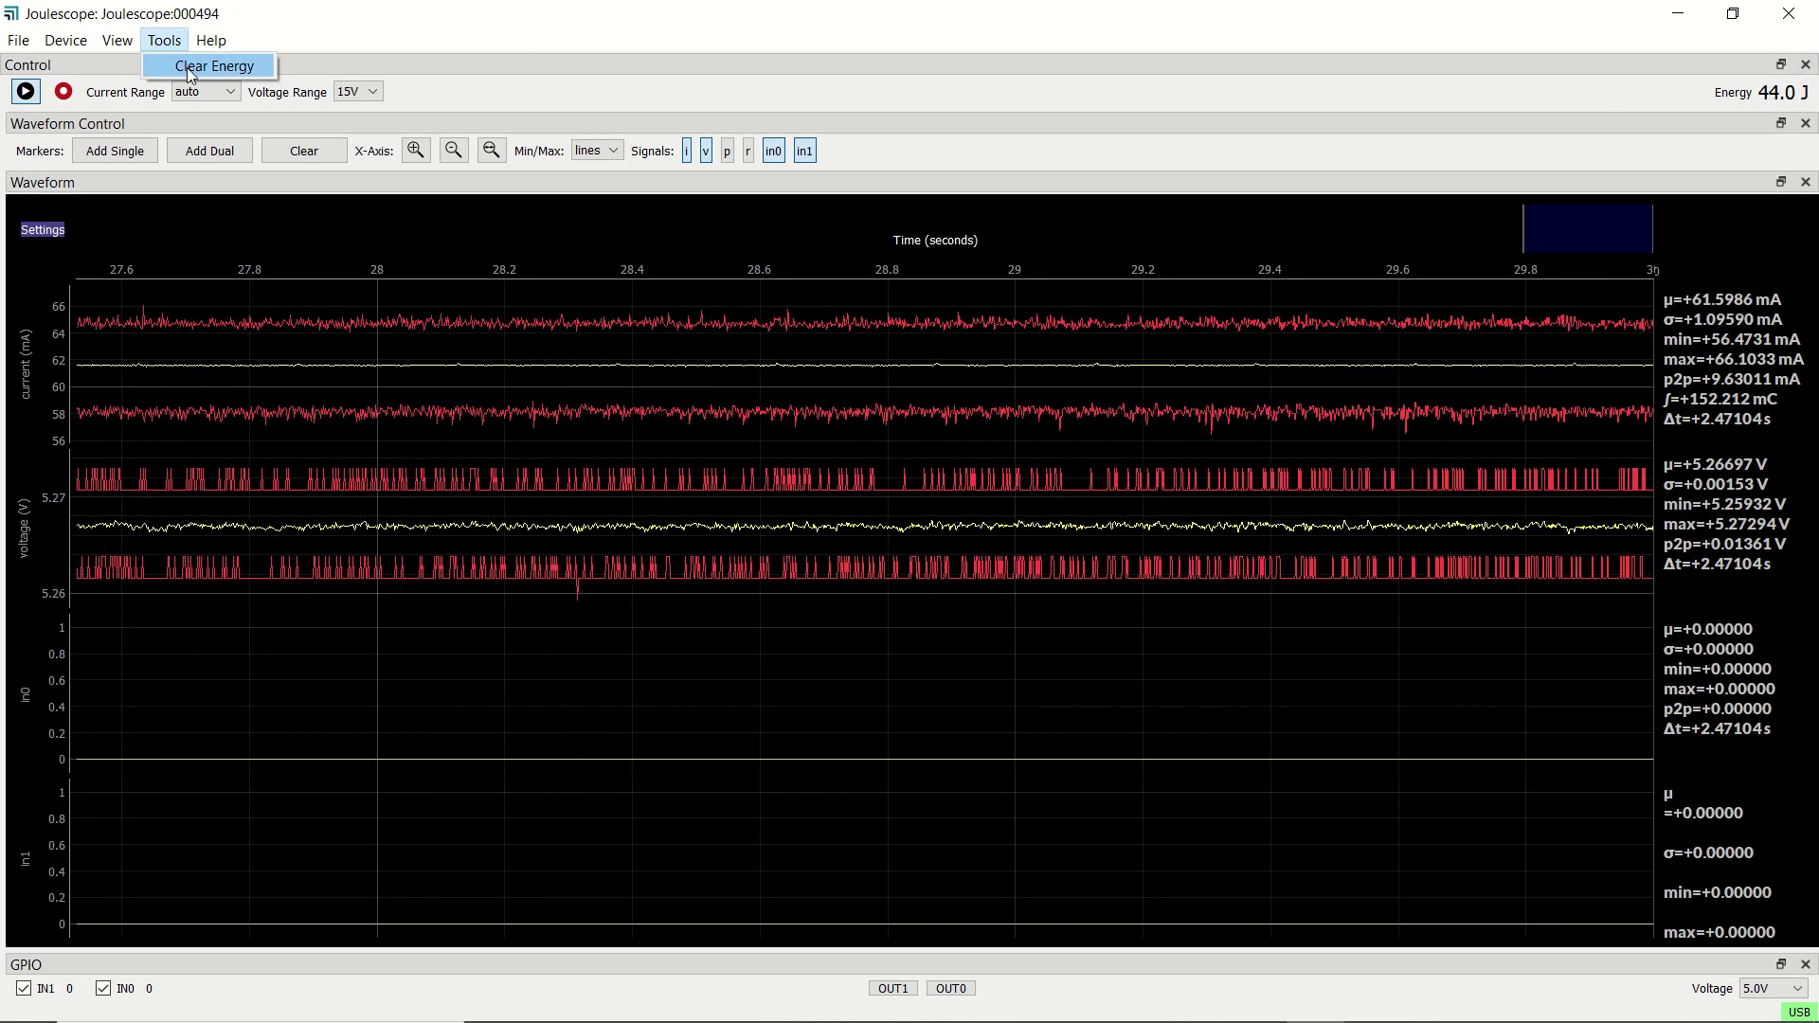
click(186, 67)
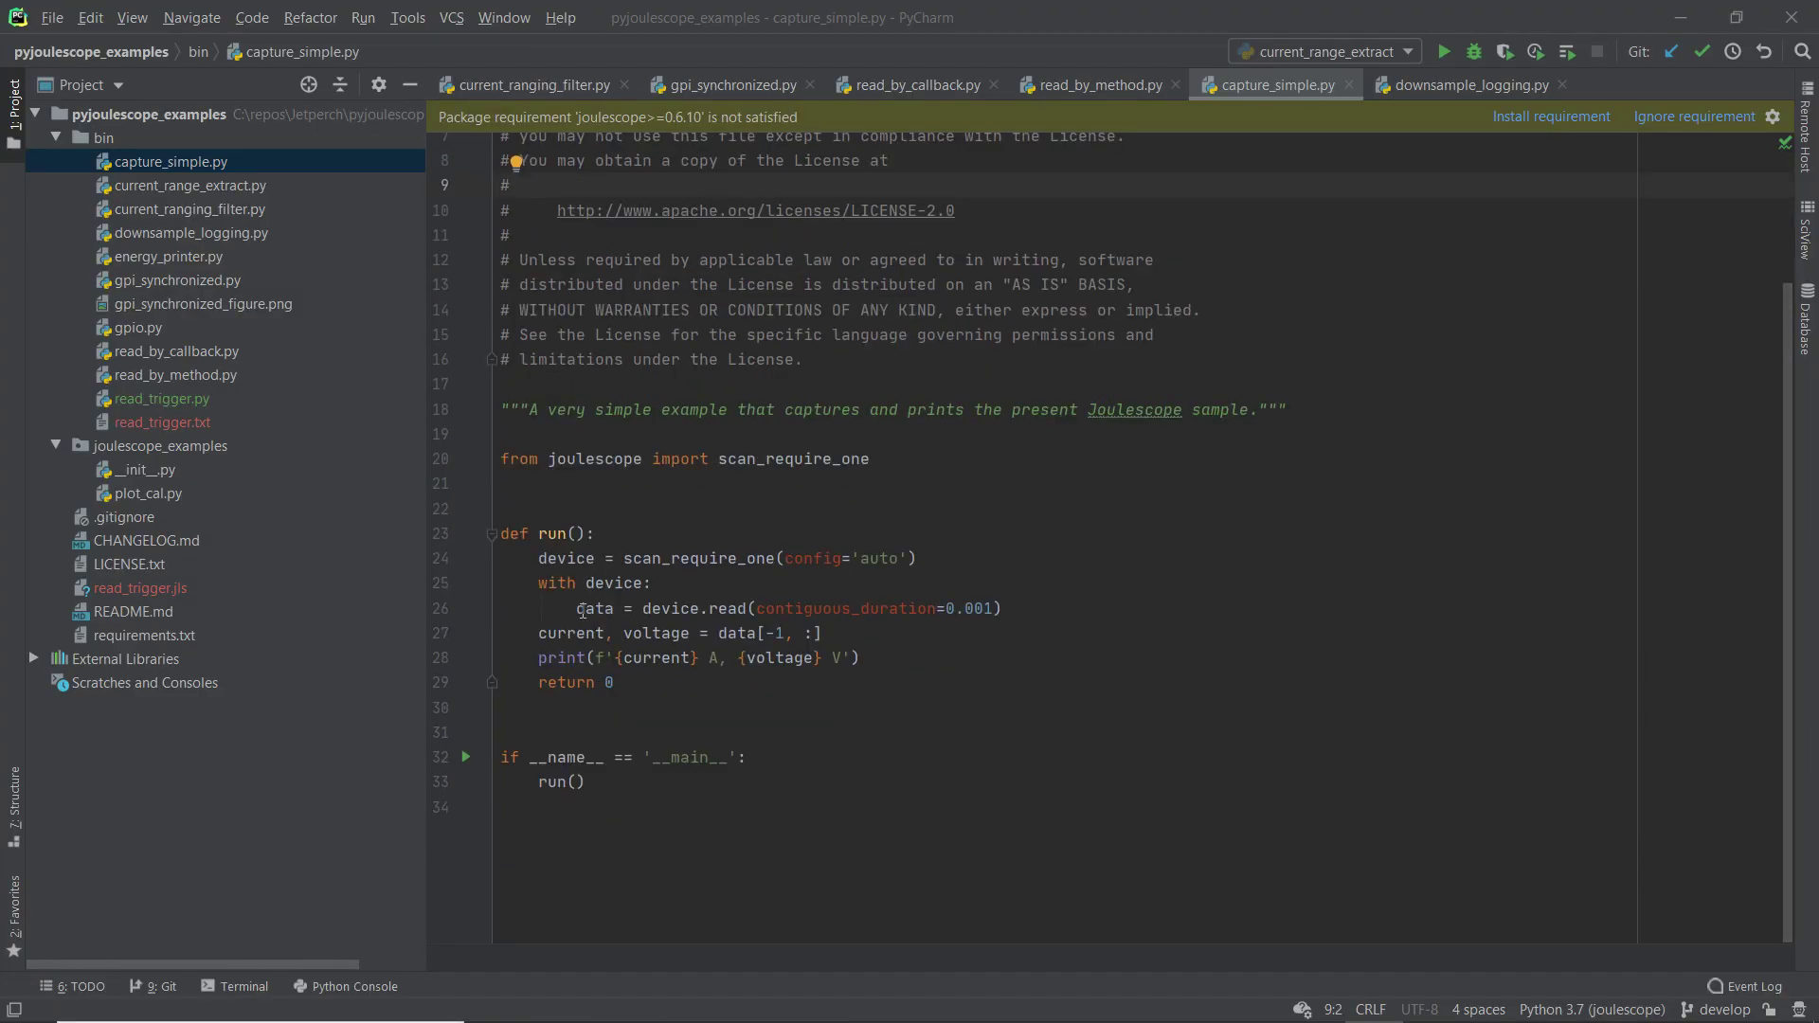
Step: Highlight the read call on line 26 of capture_simple.py
double_click(729, 608)
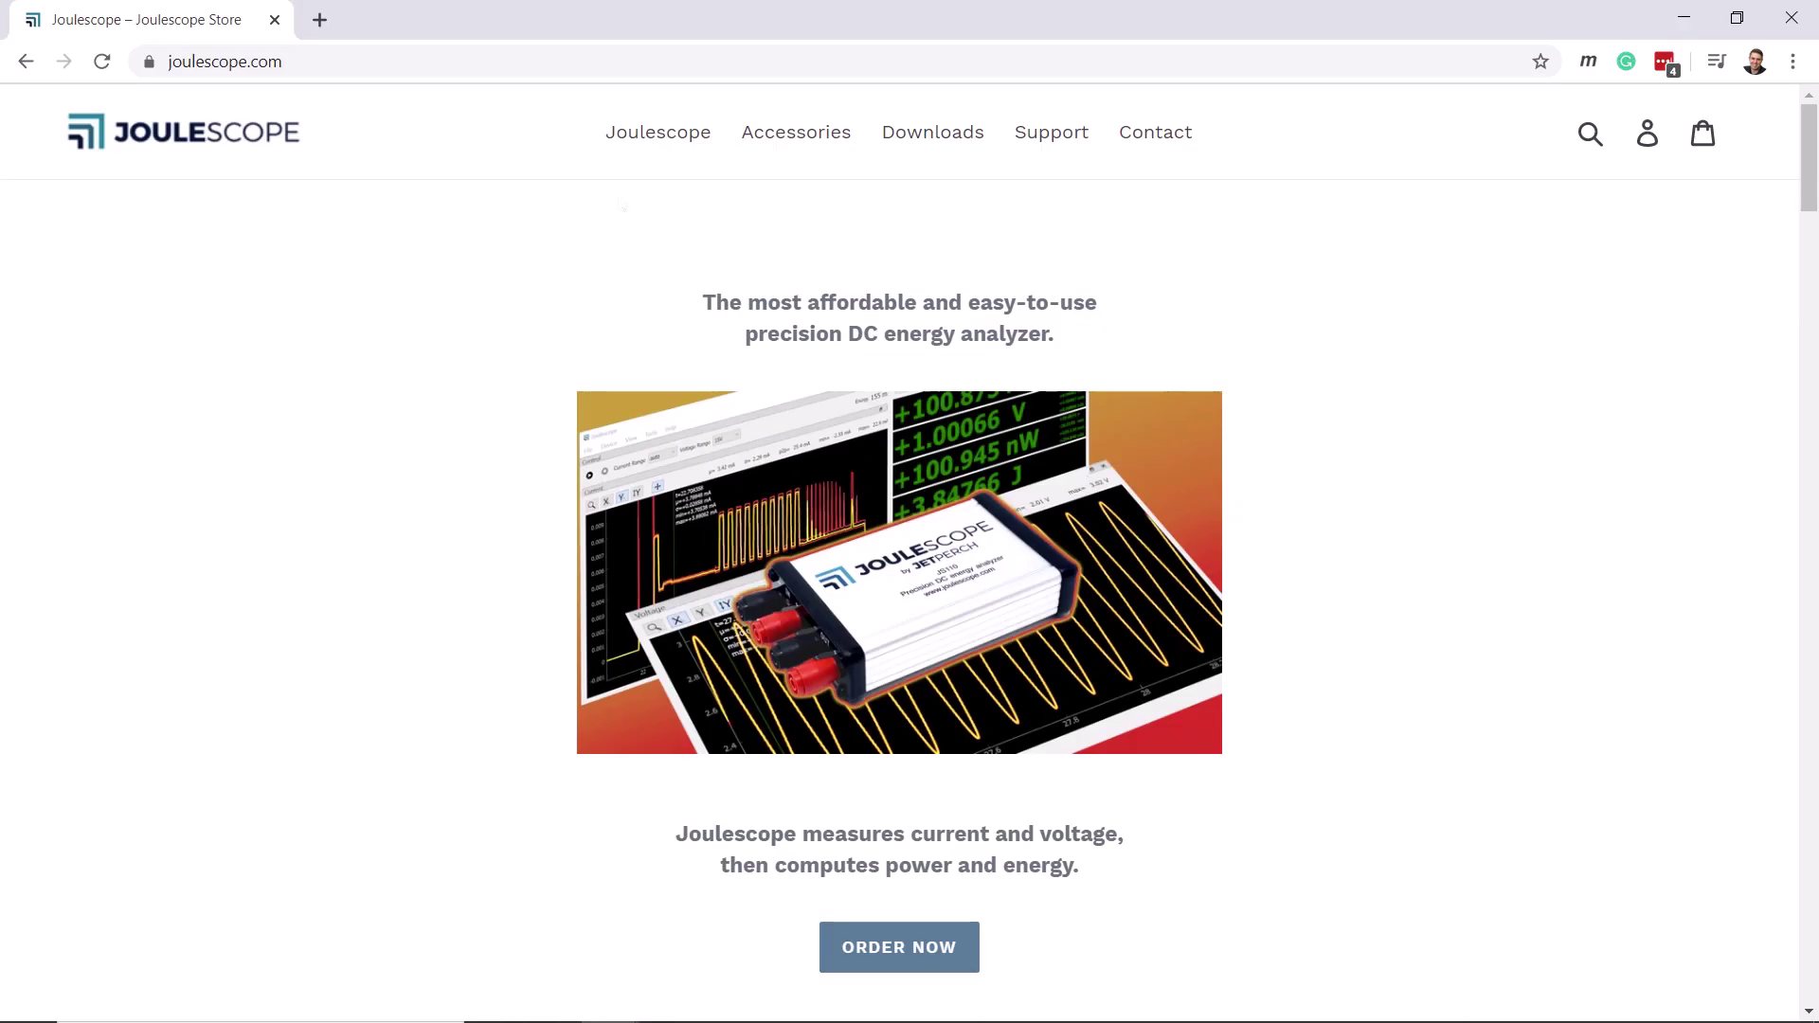
Step: Open the Joulescope product page, keep Factory calibration, and add one analyzer to the cart
click(659, 131)
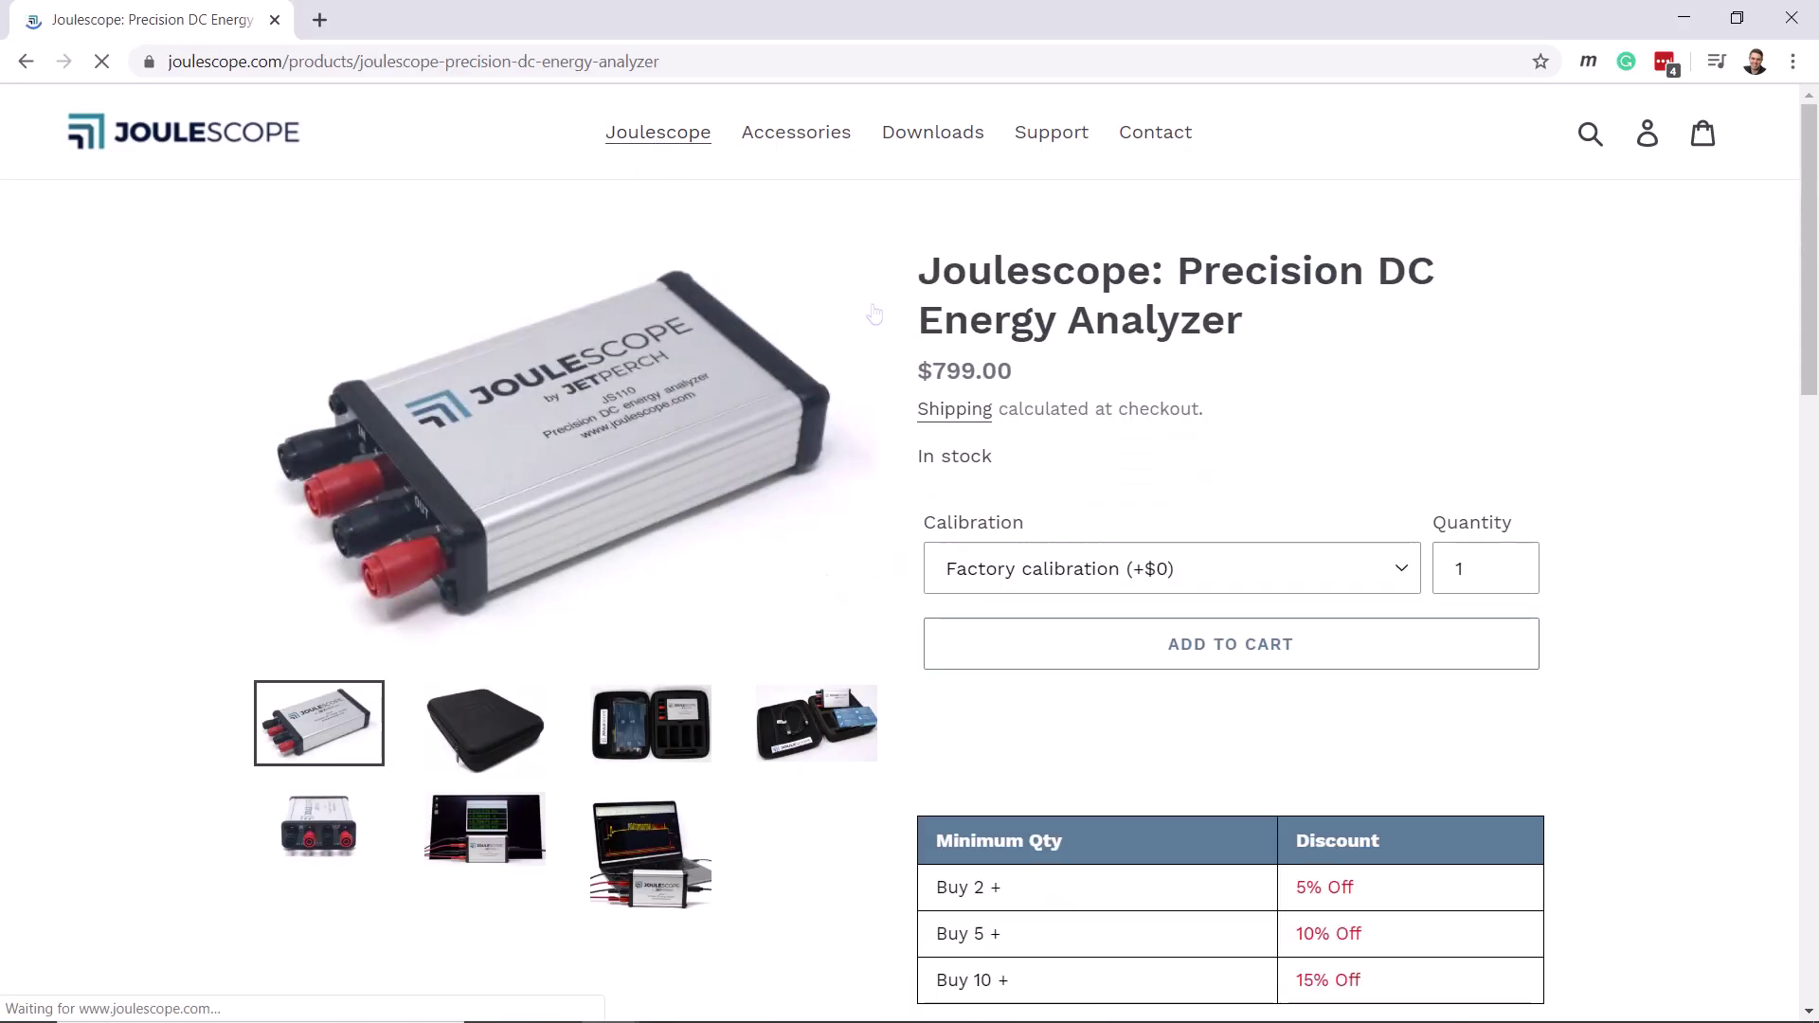
click(1126, 567)
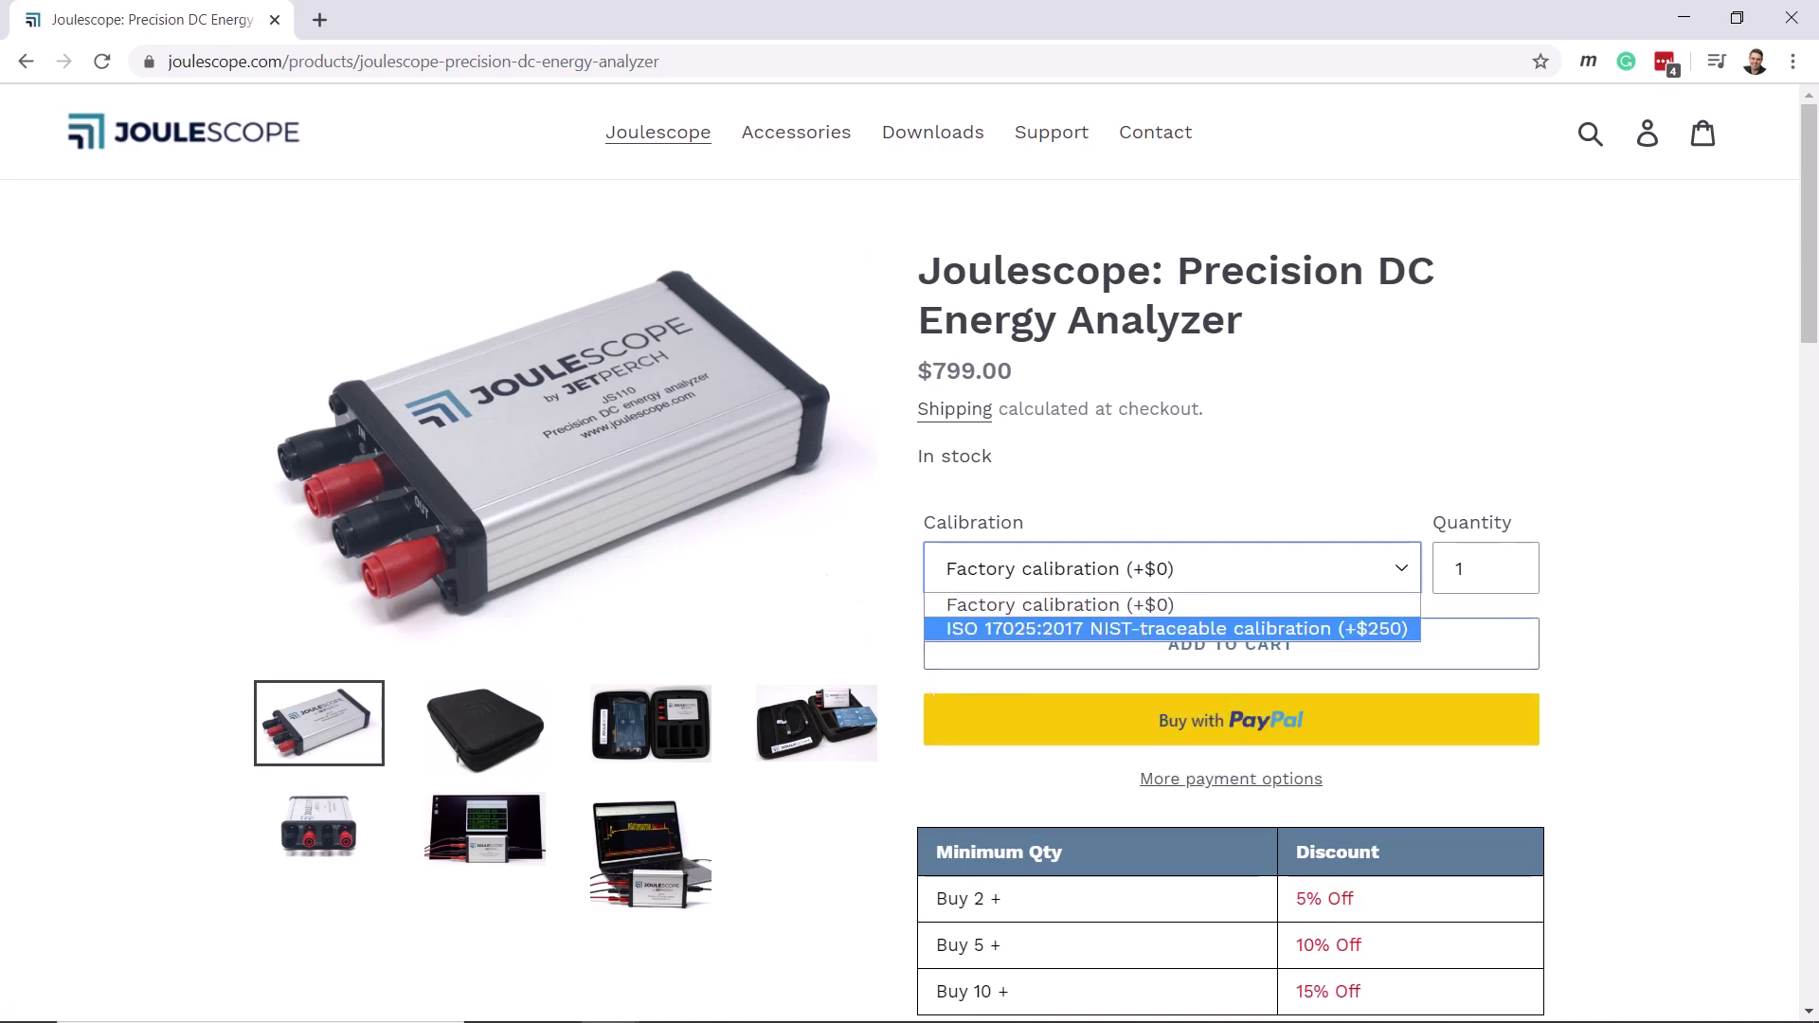
click(1128, 663)
click(1210, 662)
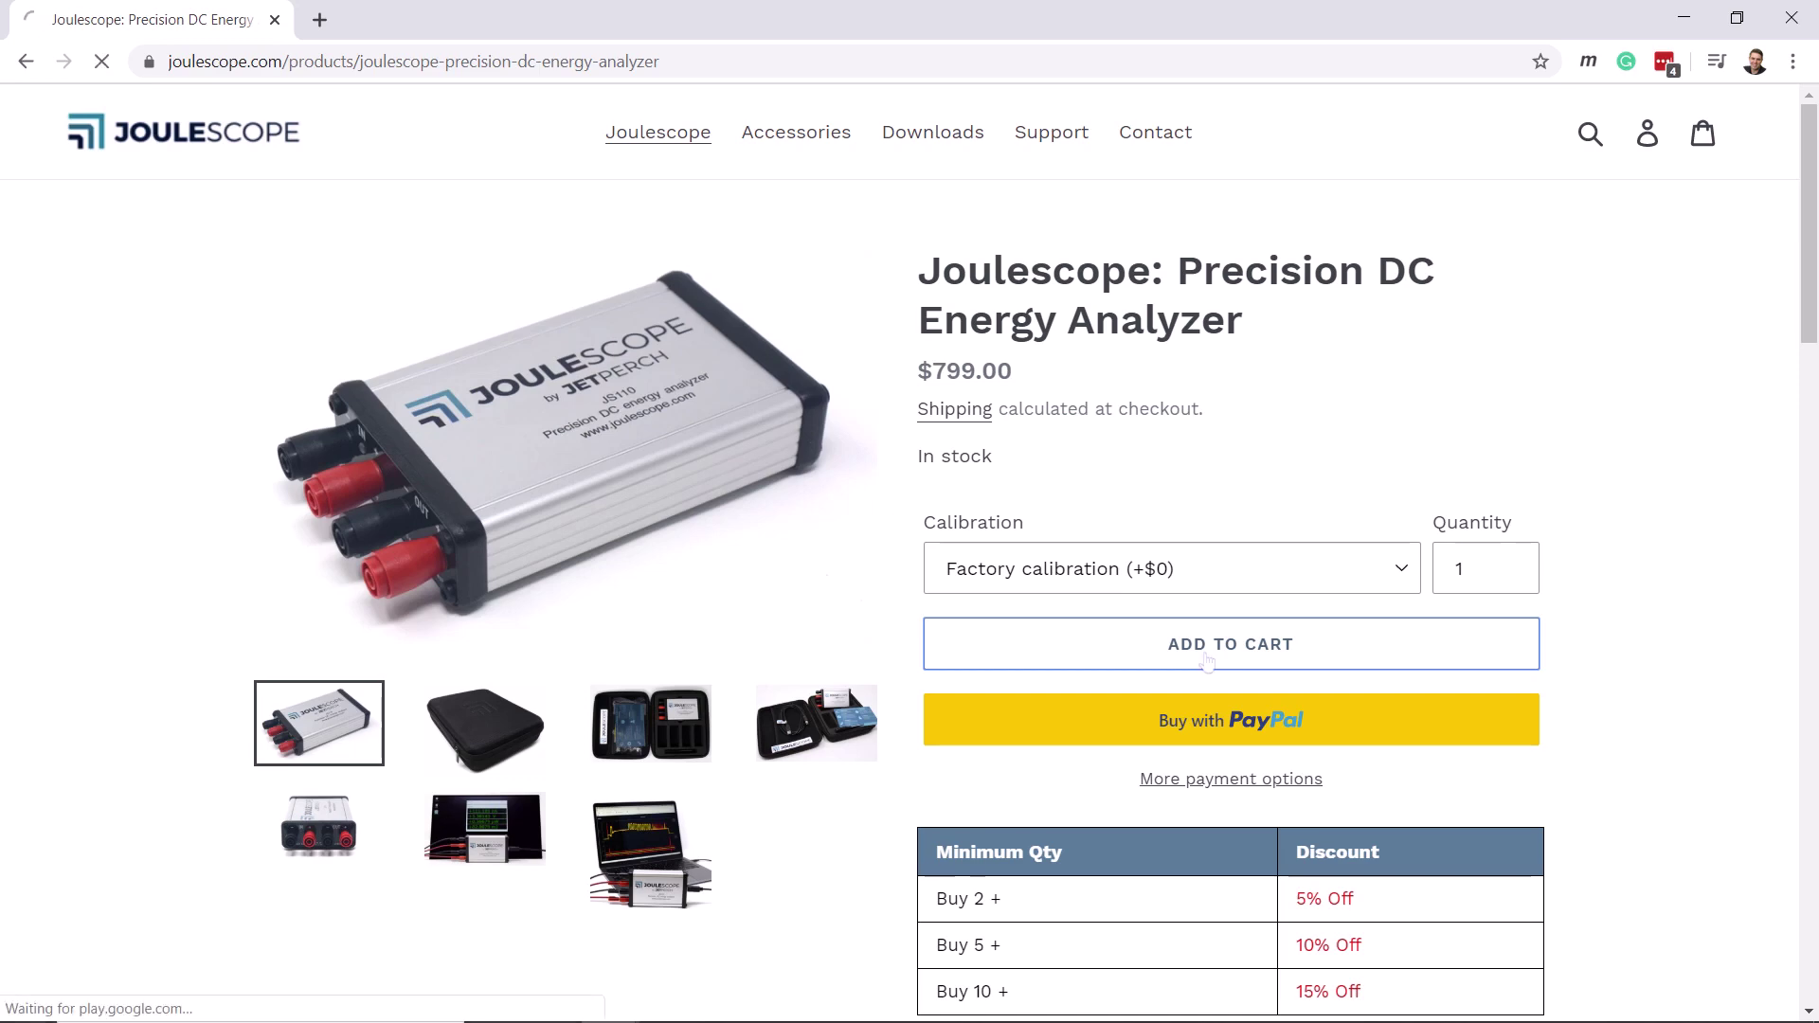